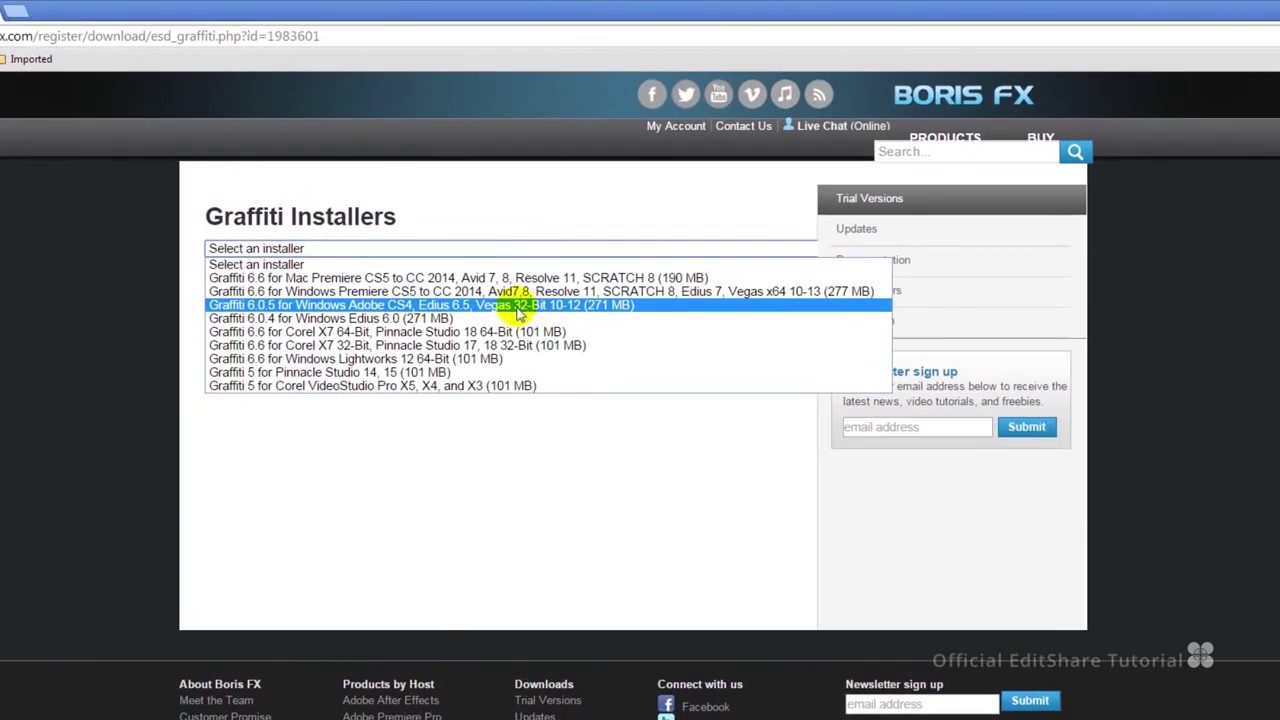
# Choose 'Graffiti 6.6 for Windows Lightworks 12 64-Bit' from the installer dropdown.
pyautogui.click(430, 360)
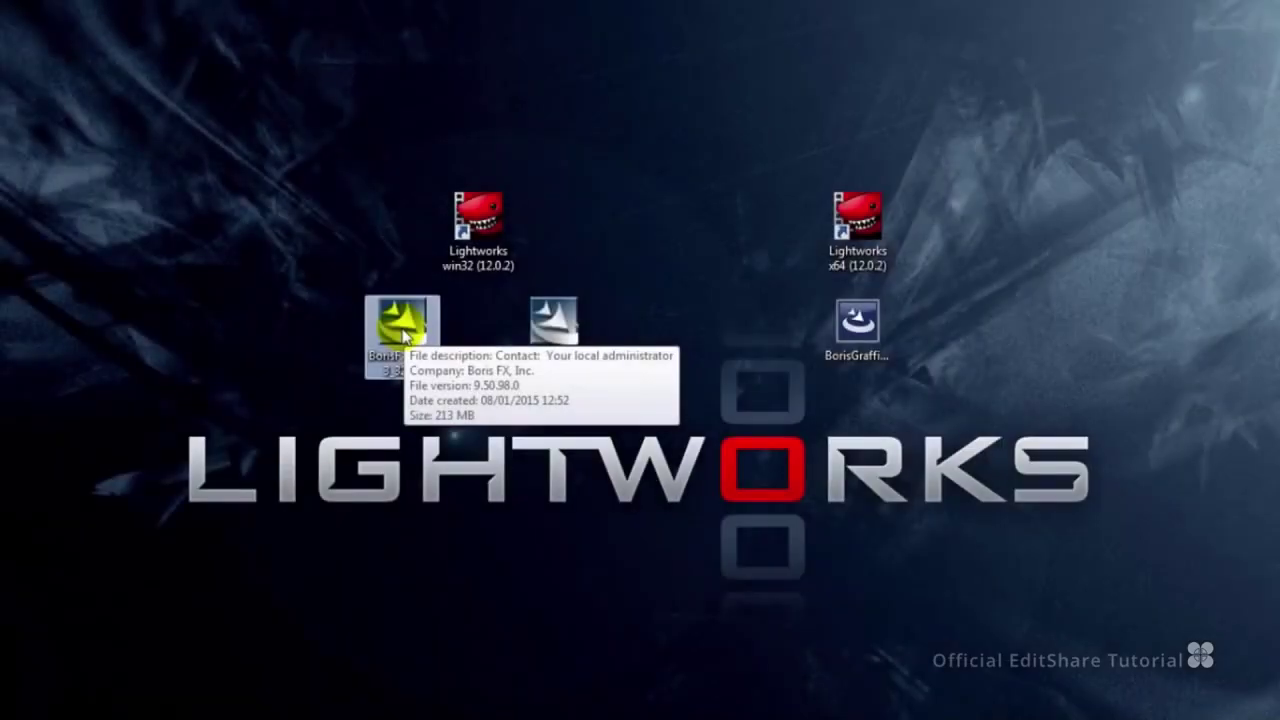
# Select the downloaded Boris FX 10 (32 Bit) installer file on the desktop to launch it.
pyautogui.click(560, 338)
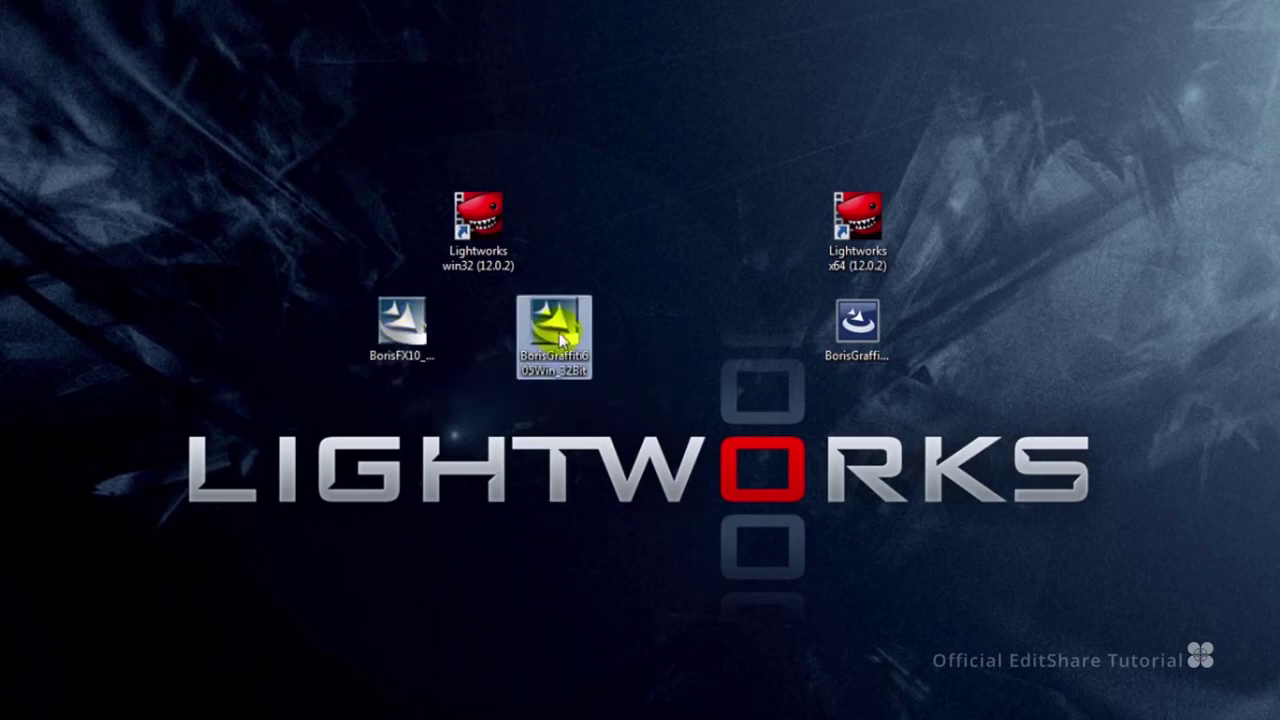
pyautogui.click(853, 340)
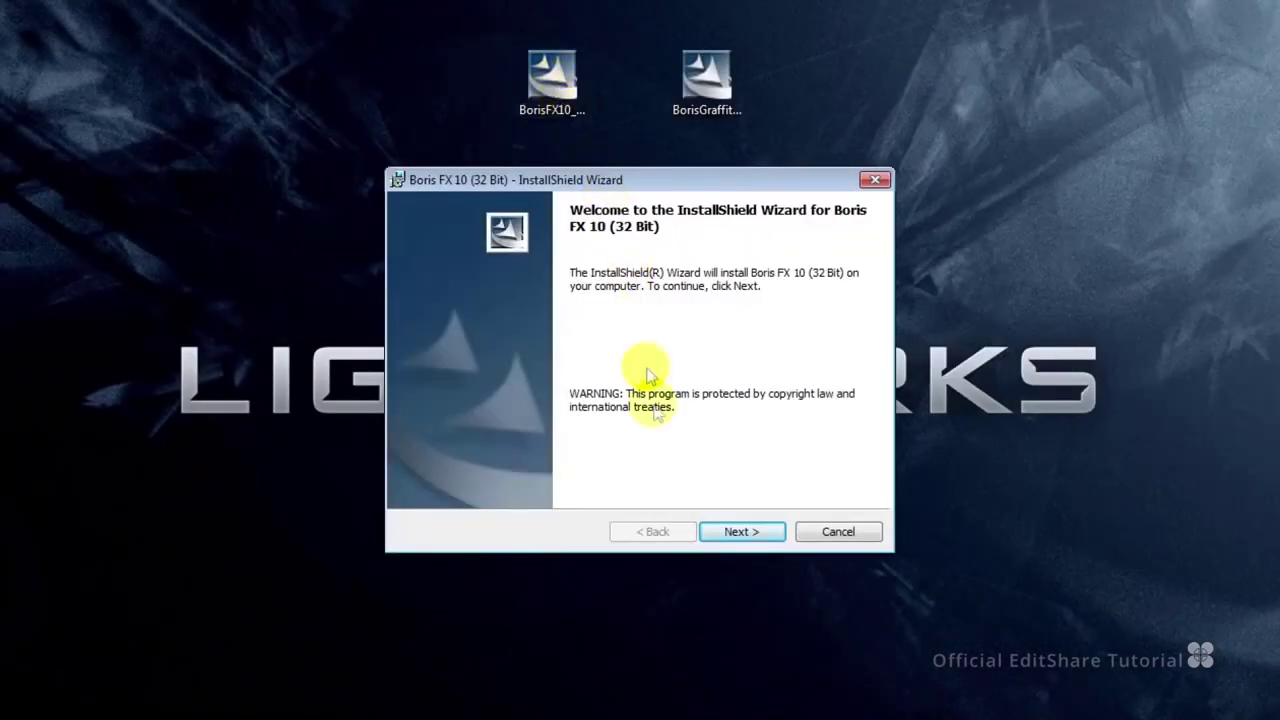
# Accept the Boris FX 10 license agreement and get past the customer information page.
pyautogui.click(729, 531)
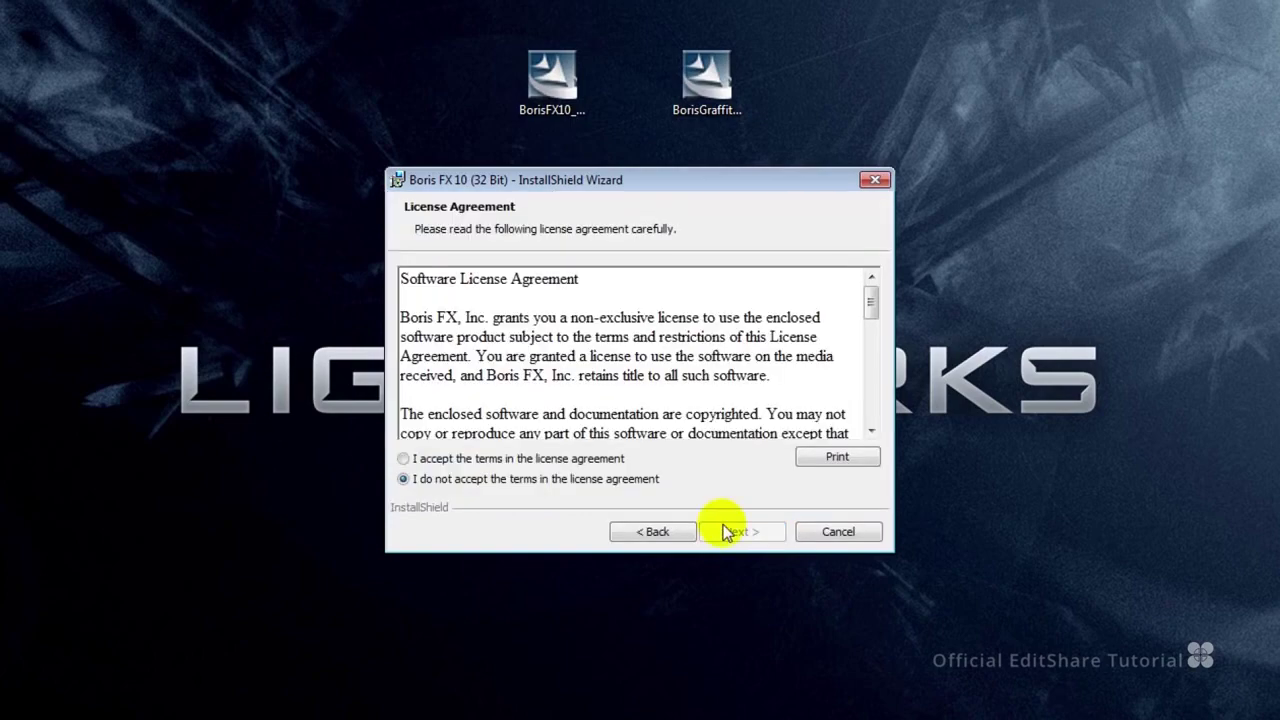
pyautogui.click(600, 458)
pyautogui.click(745, 533)
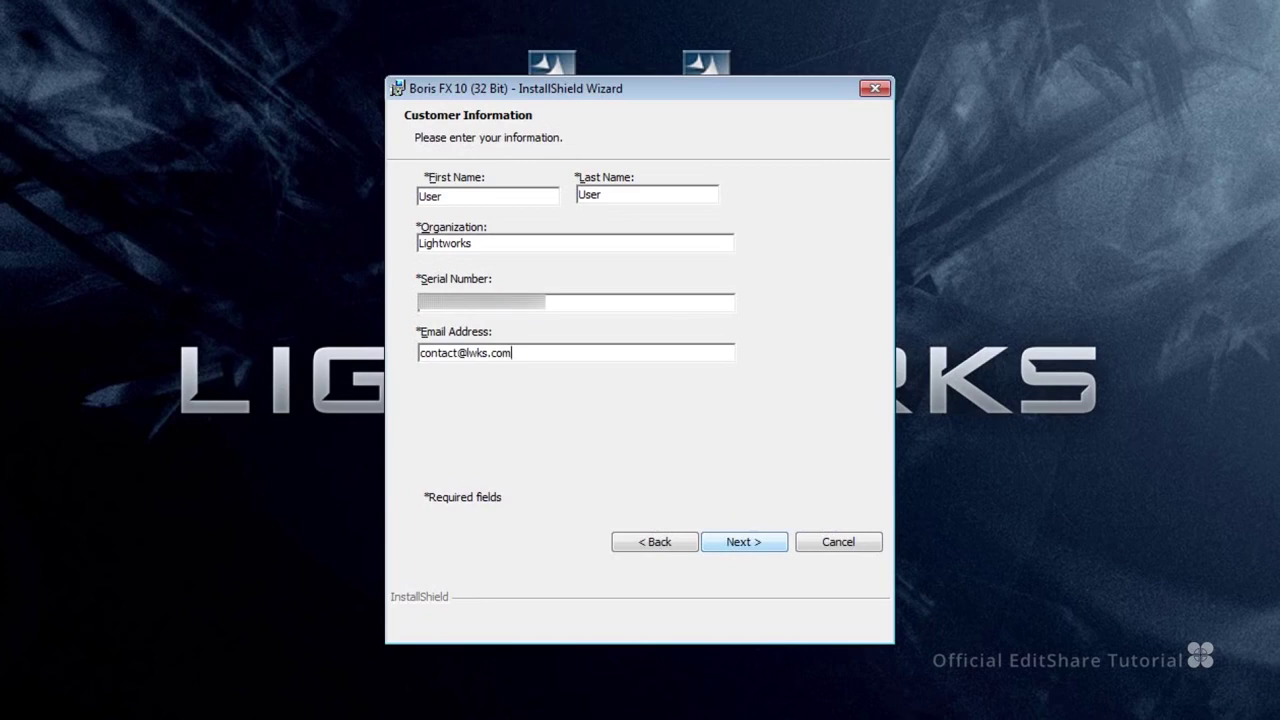
pyautogui.click(754, 544)
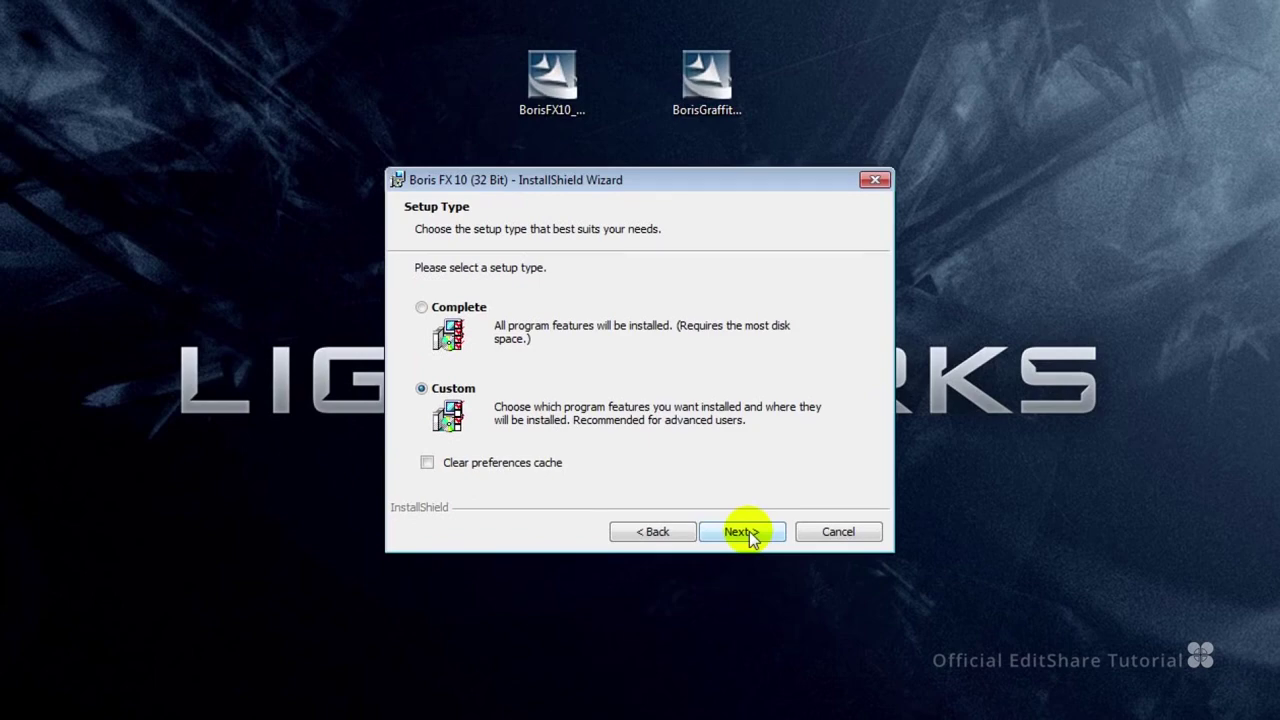
# Install a Custom setup that includes the Boris FX 10 Plugin For Lightworks, then finish.
pyautogui.click(749, 531)
pyautogui.click(537, 331)
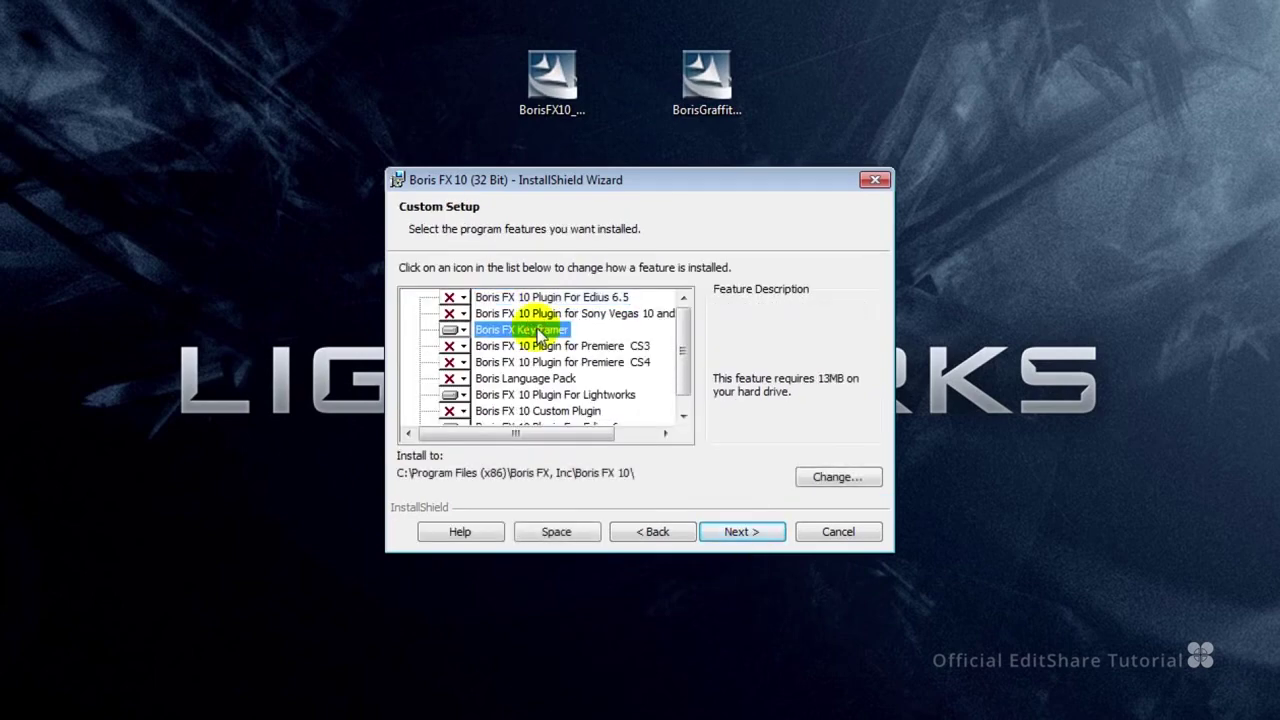
pyautogui.click(560, 396)
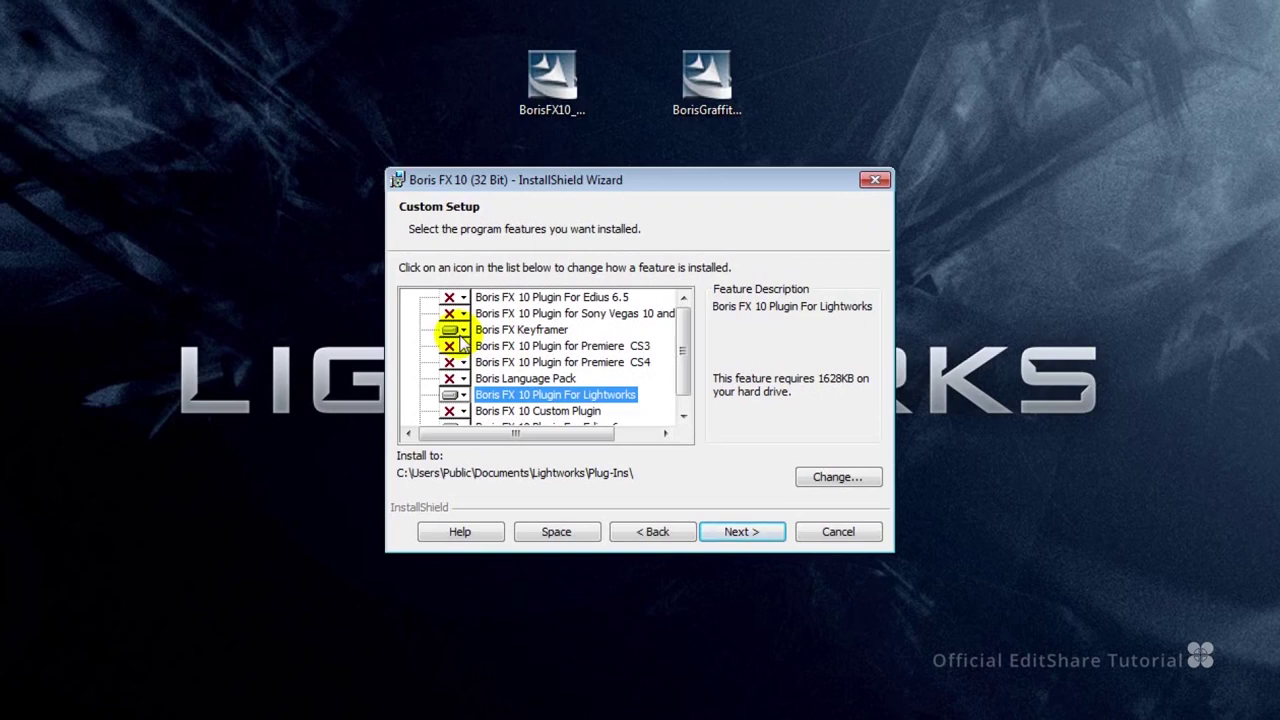
pyautogui.click(737, 533)
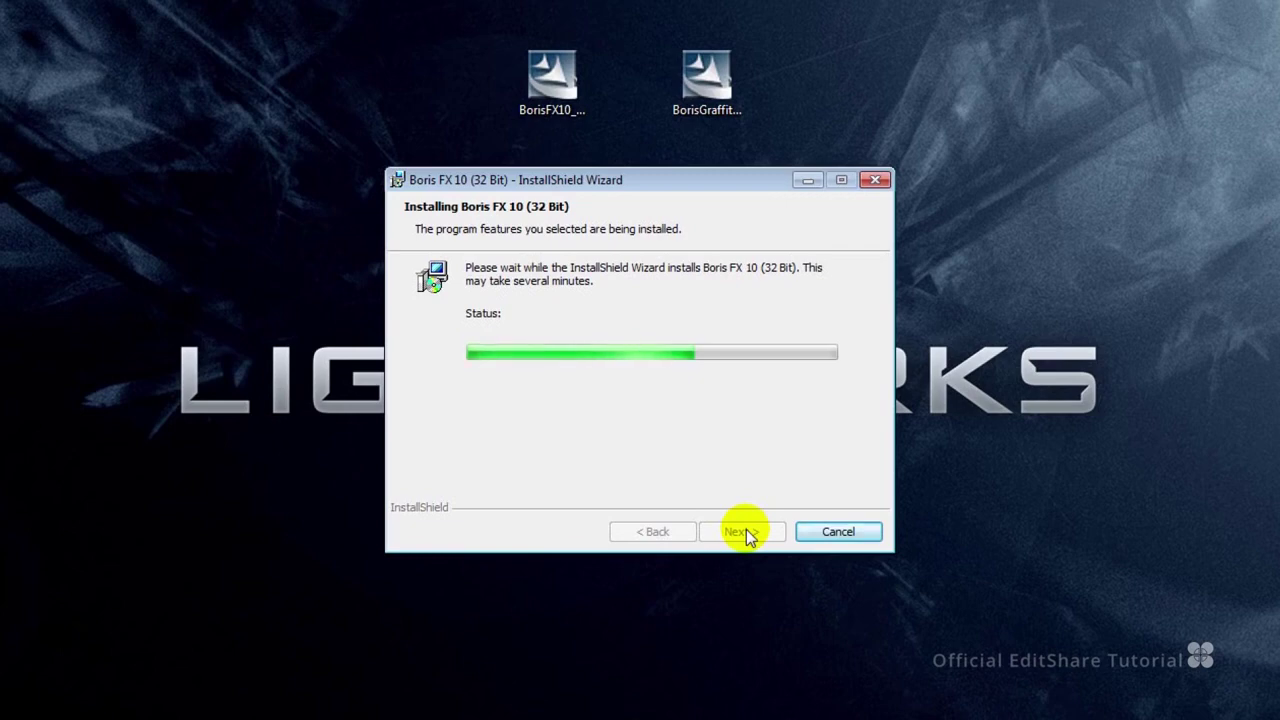
pyautogui.click(742, 531)
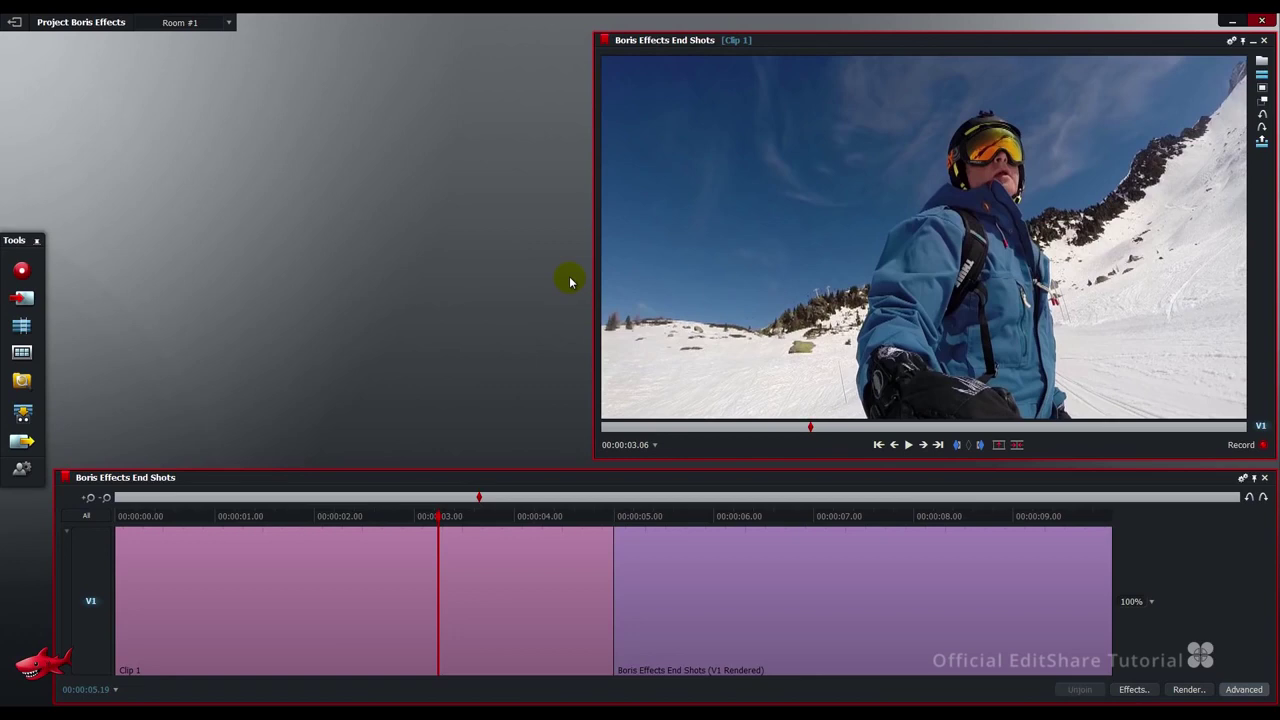
# List the Plug-Ins effects showing Boris FX 10.0 Filter and Transition, then scrub the clip.
pyautogui.click(1133, 690)
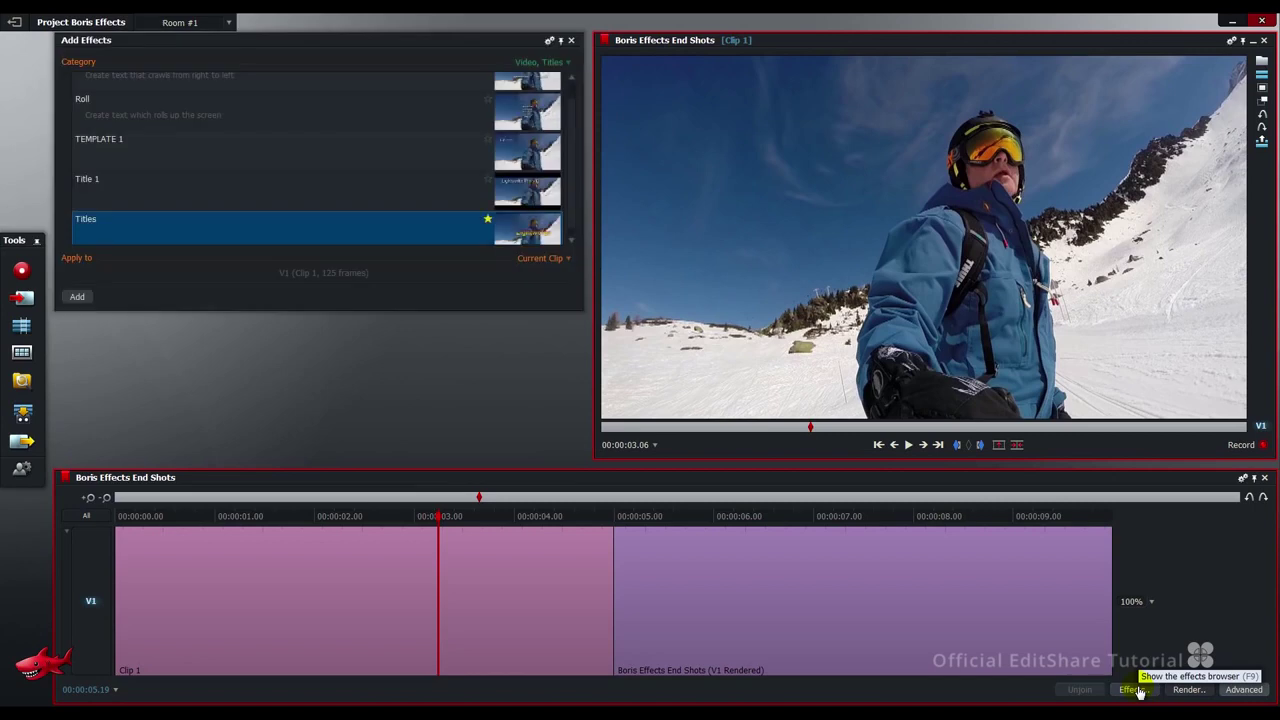
pyautogui.click(551, 66)
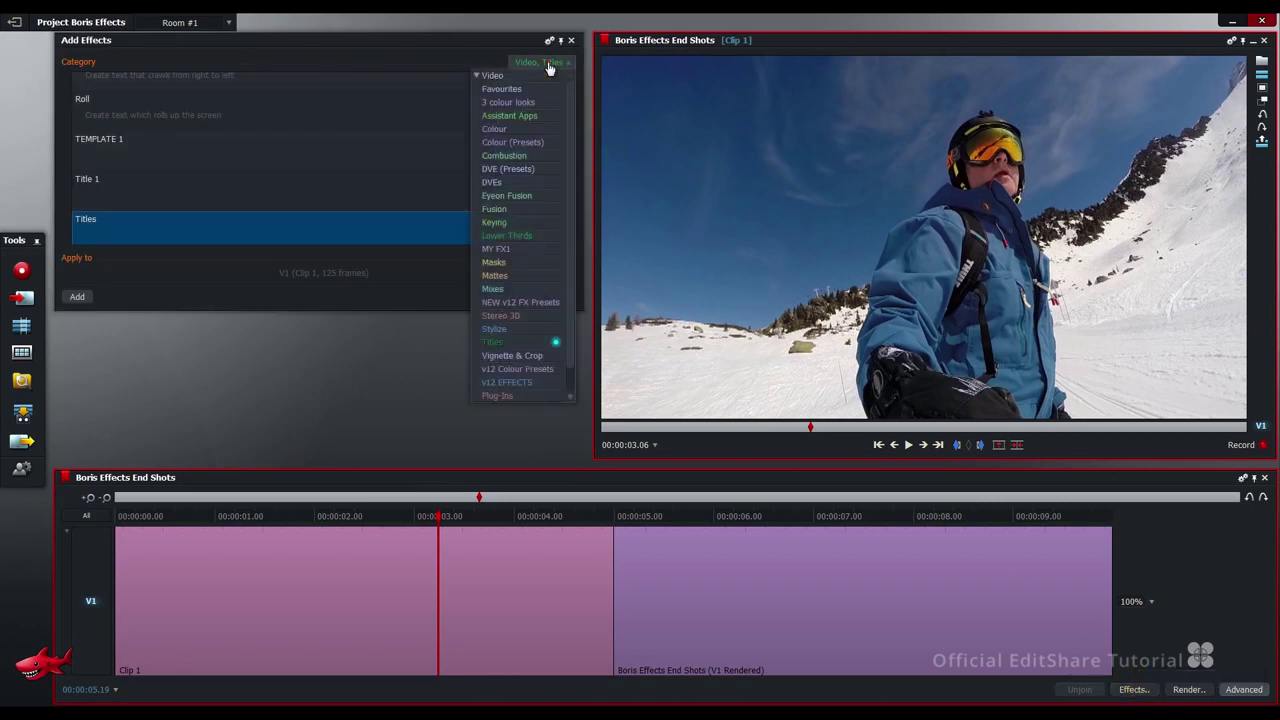
pyautogui.click(535, 397)
pyautogui.click(287, 90)
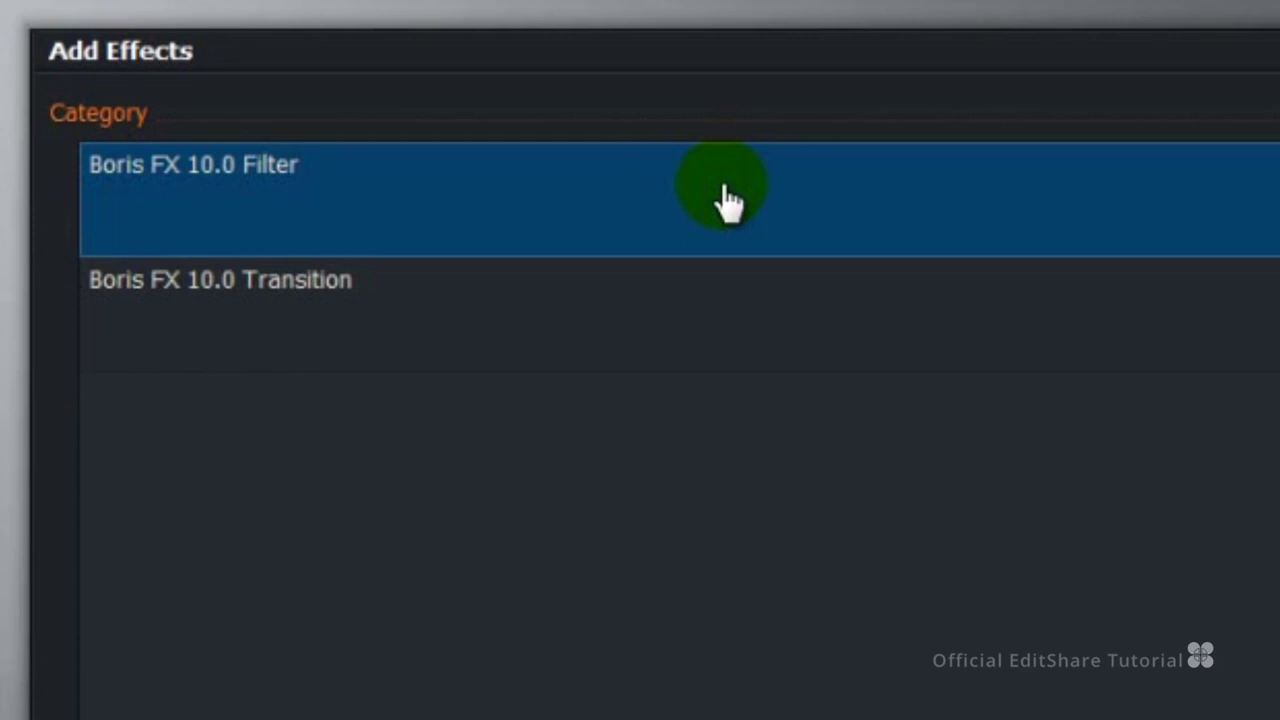
pyautogui.click(758, 328)
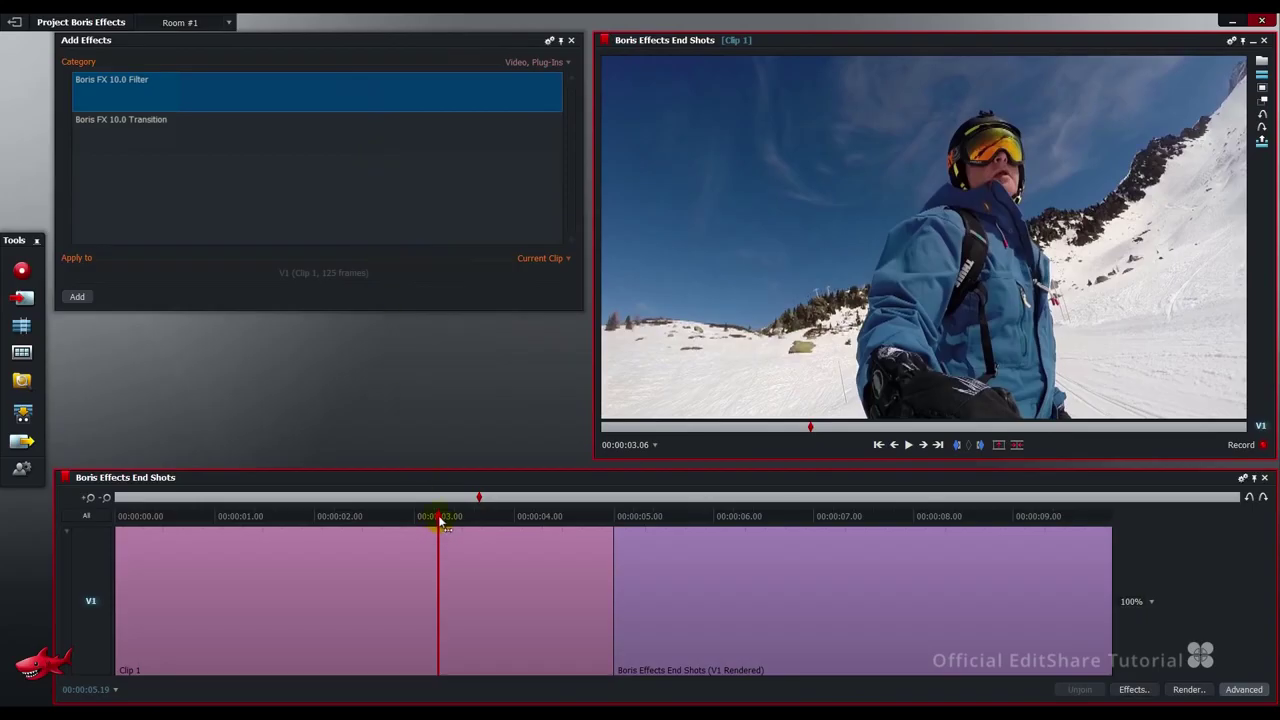
pyautogui.moveTo(440, 520); pyautogui.dragTo(404, 531)
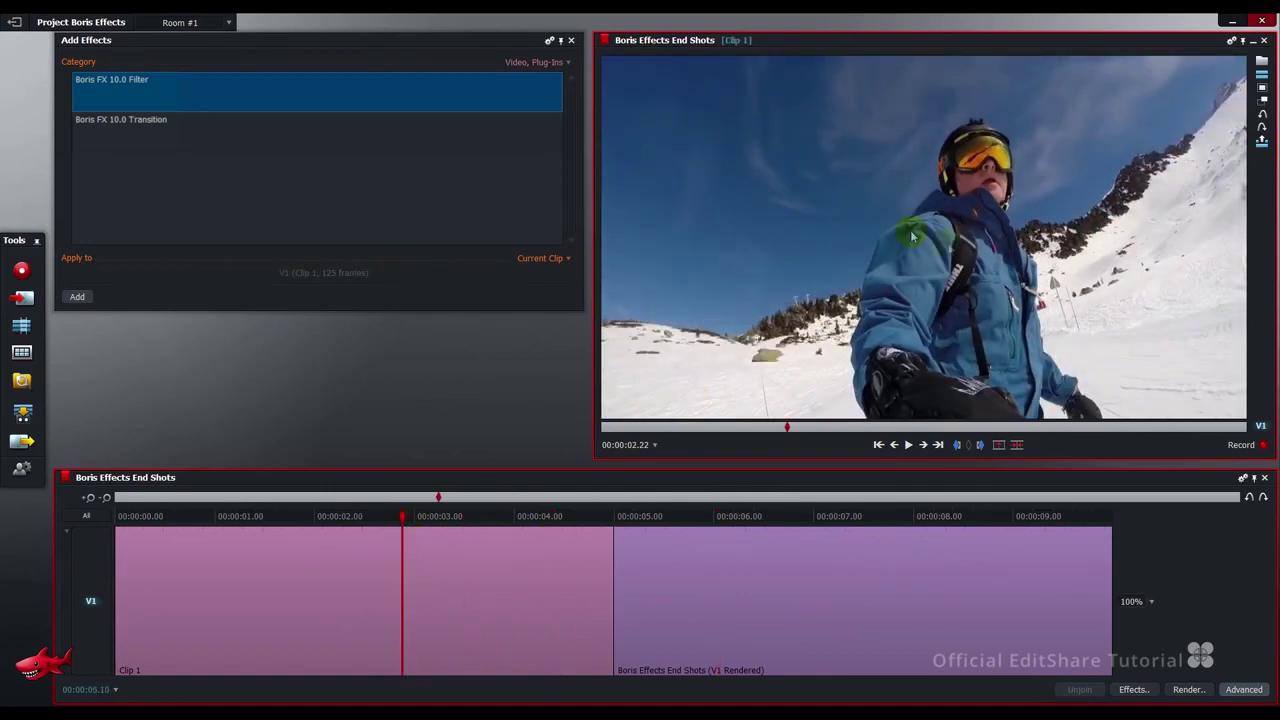
pyautogui.moveTo(554, 517); pyautogui.dragTo(424, 521)
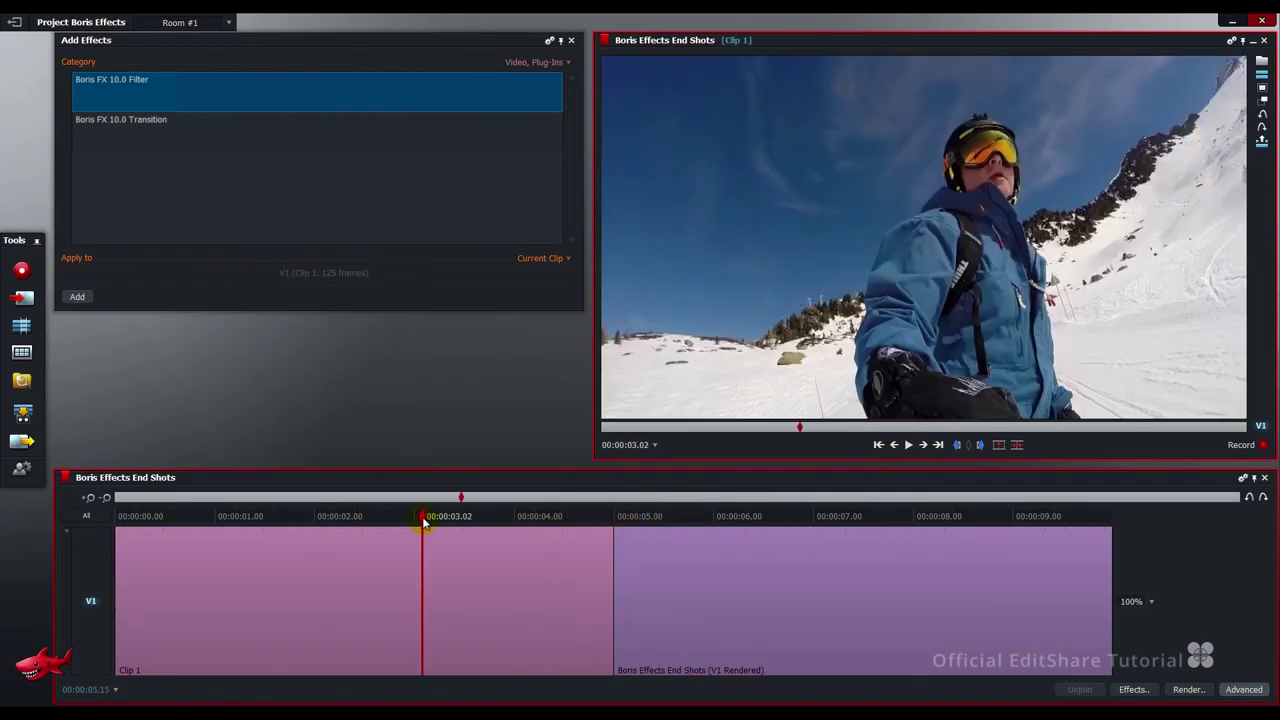
# Drag Boris FX 10.0 Filter onto Clip 1 and launch it in Boris FX.
pyautogui.click(374, 100)
pyautogui.moveTo(374, 93); pyautogui.dragTo(380, 578)
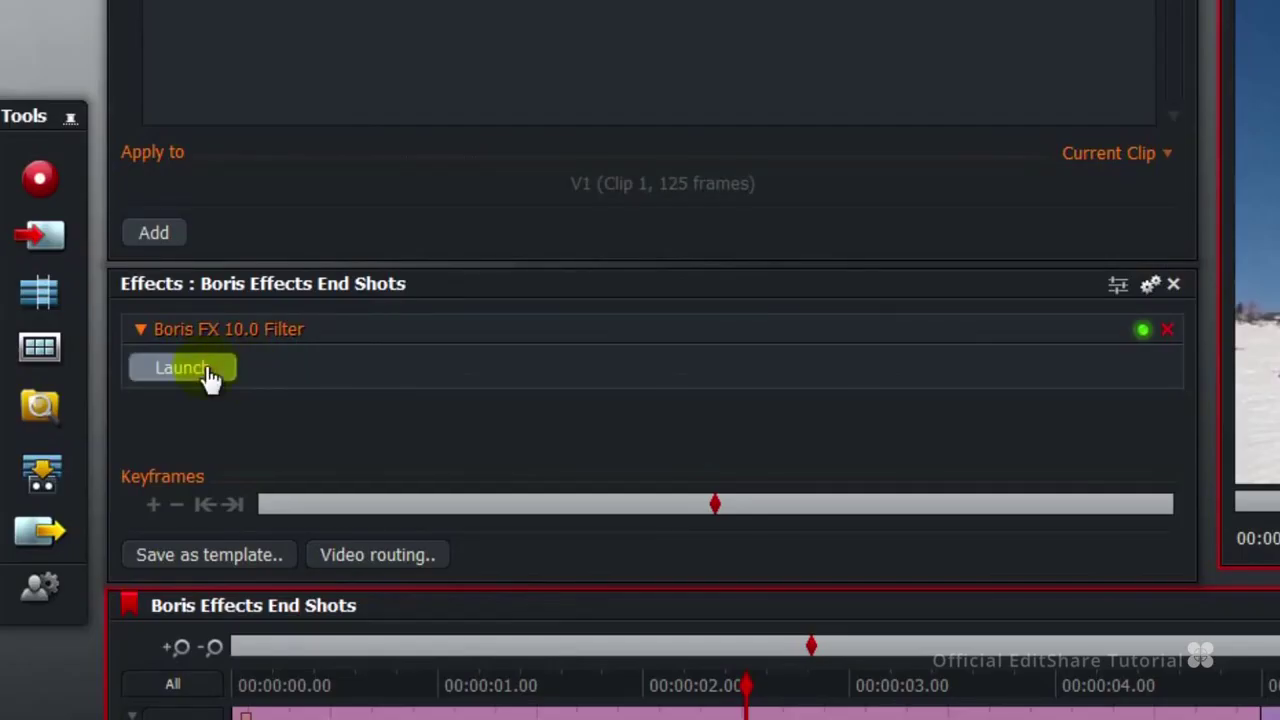
pyautogui.click(207, 372)
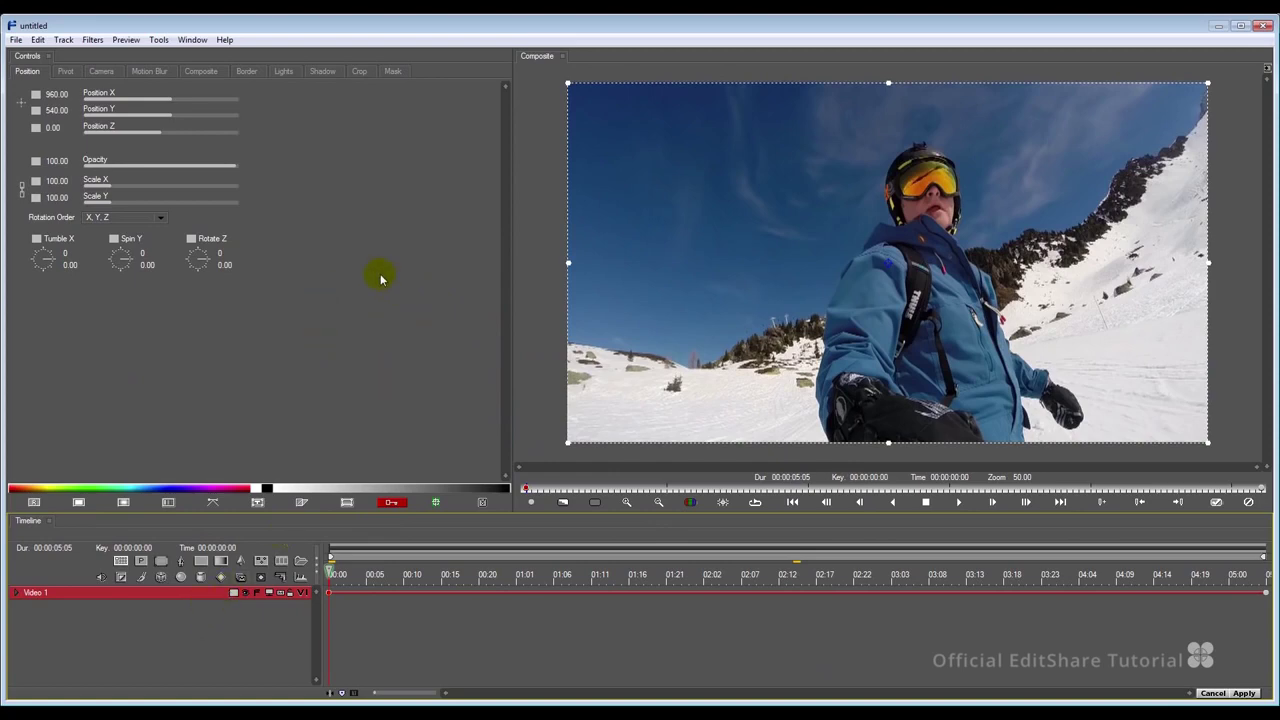
# Add a BCC Lens Flare Adv filter to Video 1 using the yellowBurst preset.
pyautogui.rightClick(209, 594)
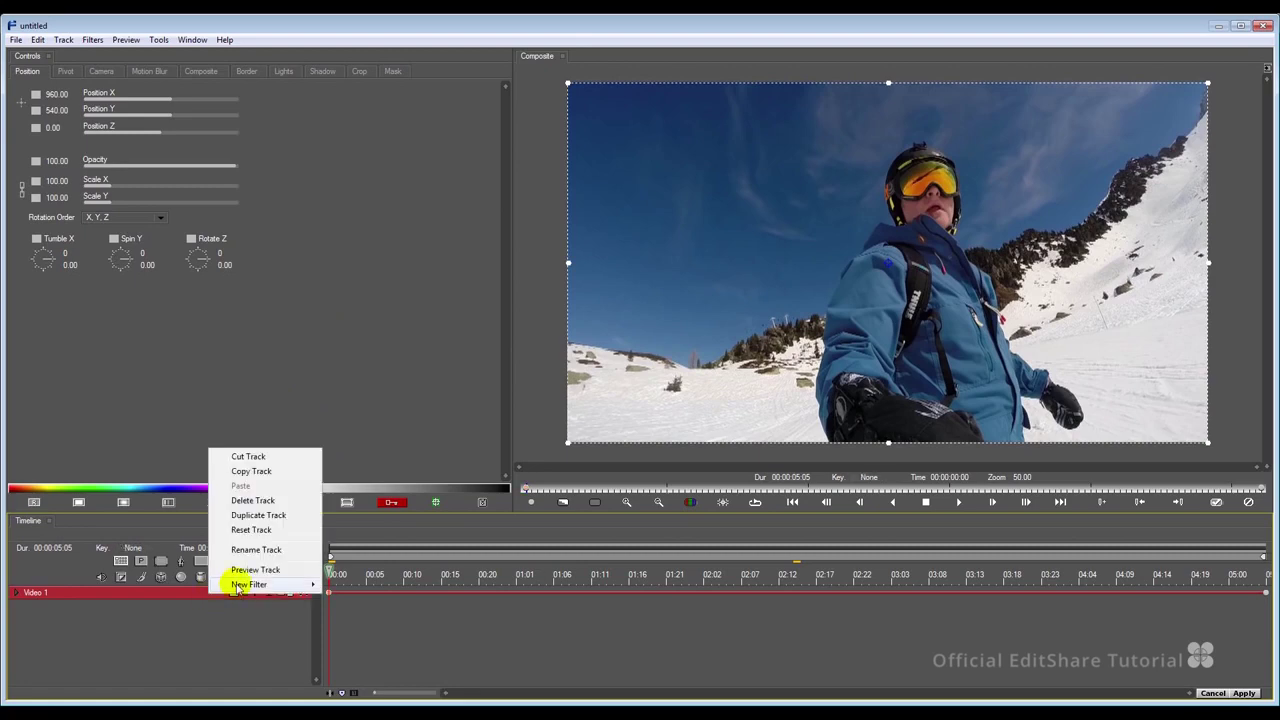
pyautogui.moveTo(232, 584)
pyautogui.moveTo(358, 555)
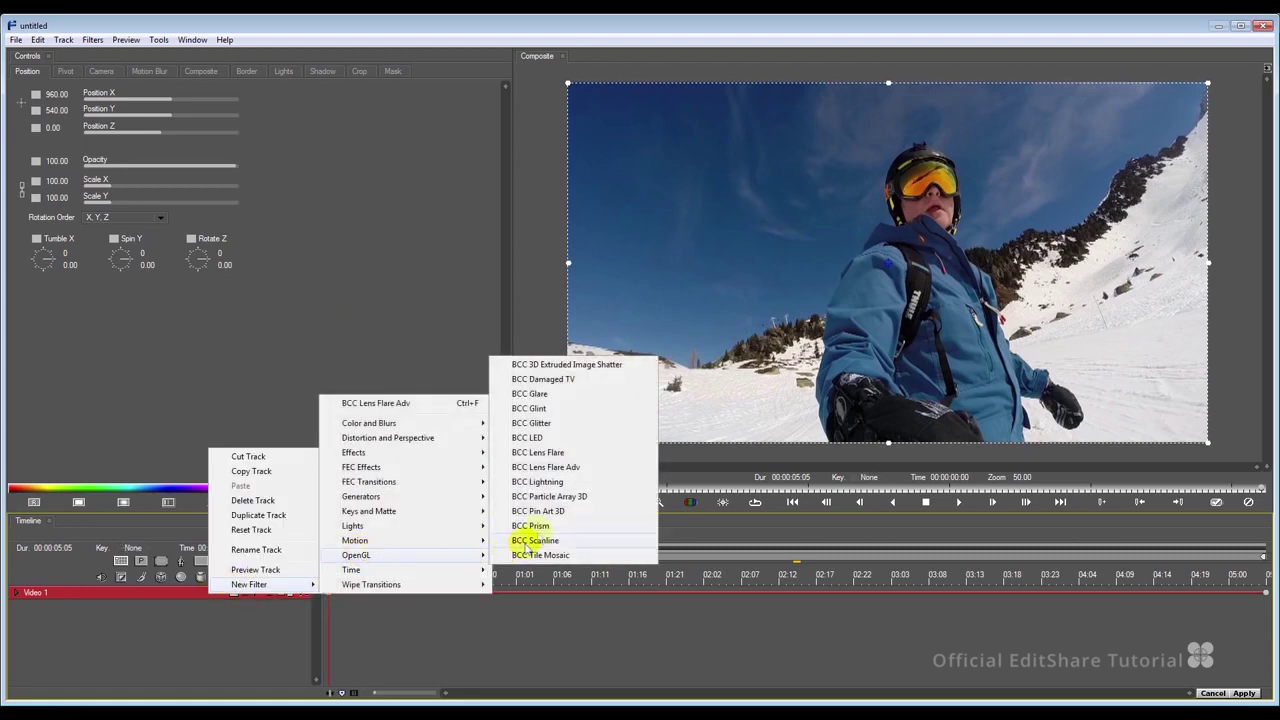
pyautogui.click(553, 468)
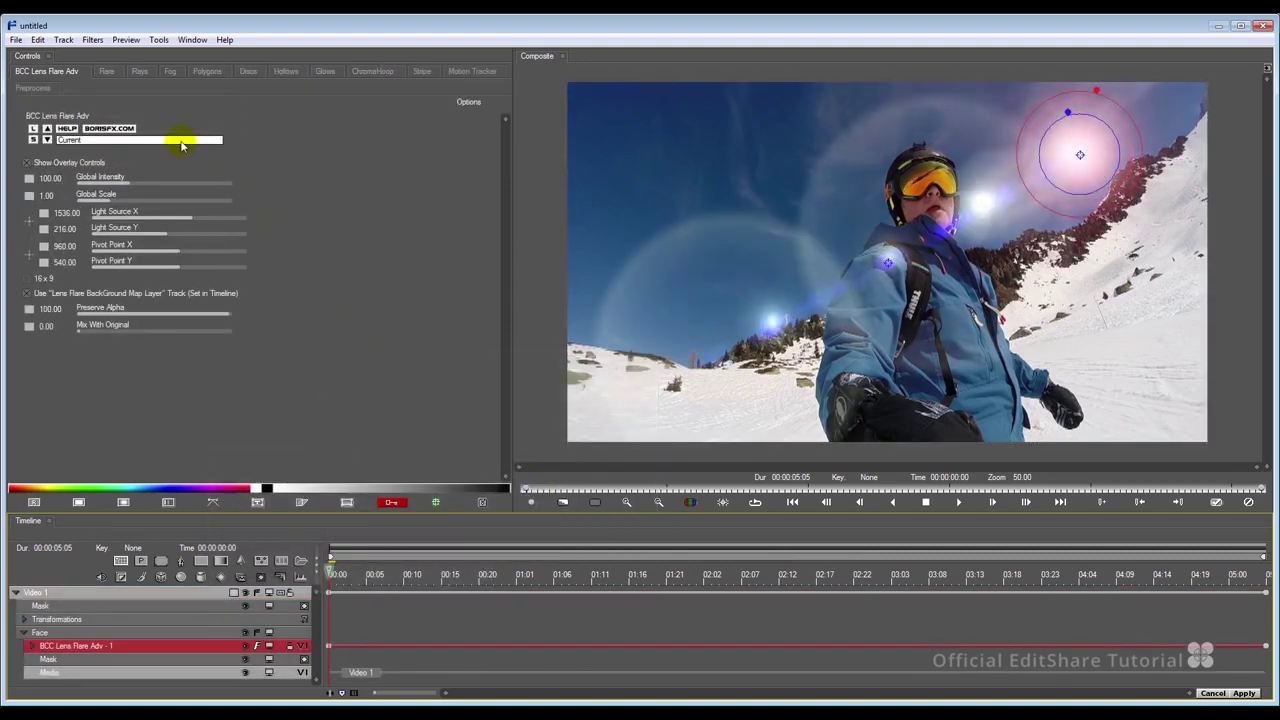
pyautogui.click(181, 146)
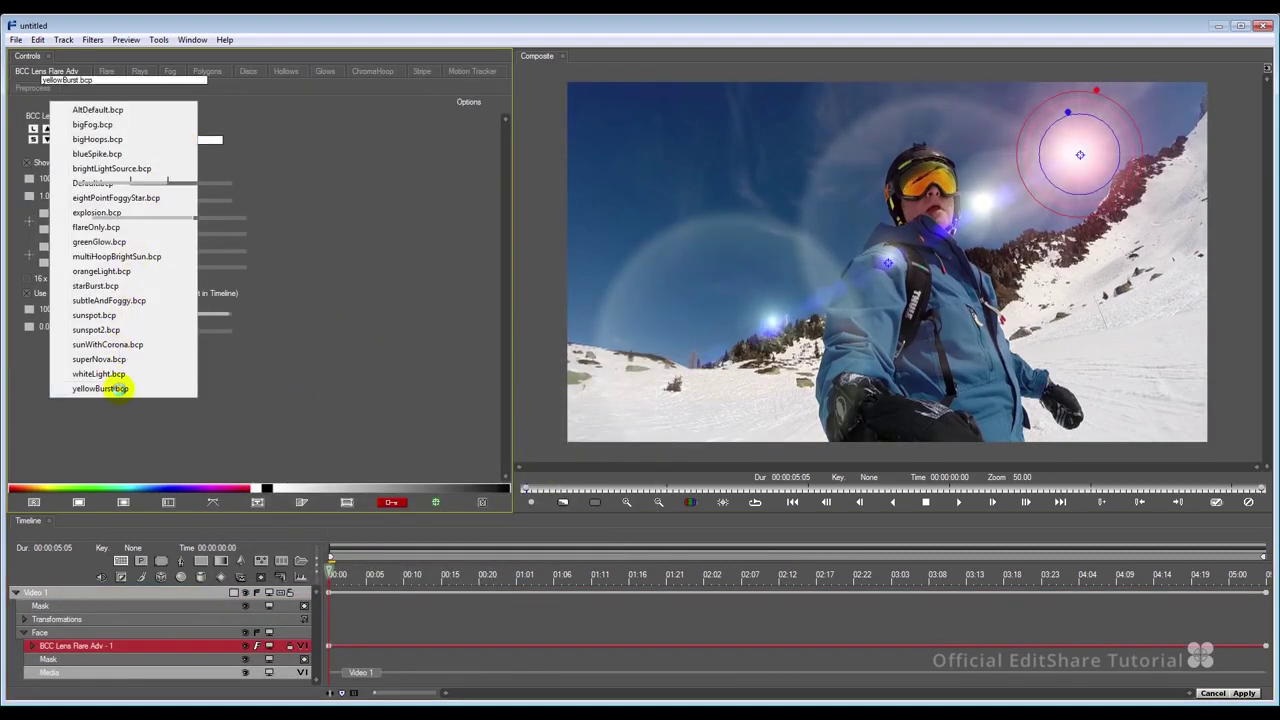
pyautogui.click(100, 388)
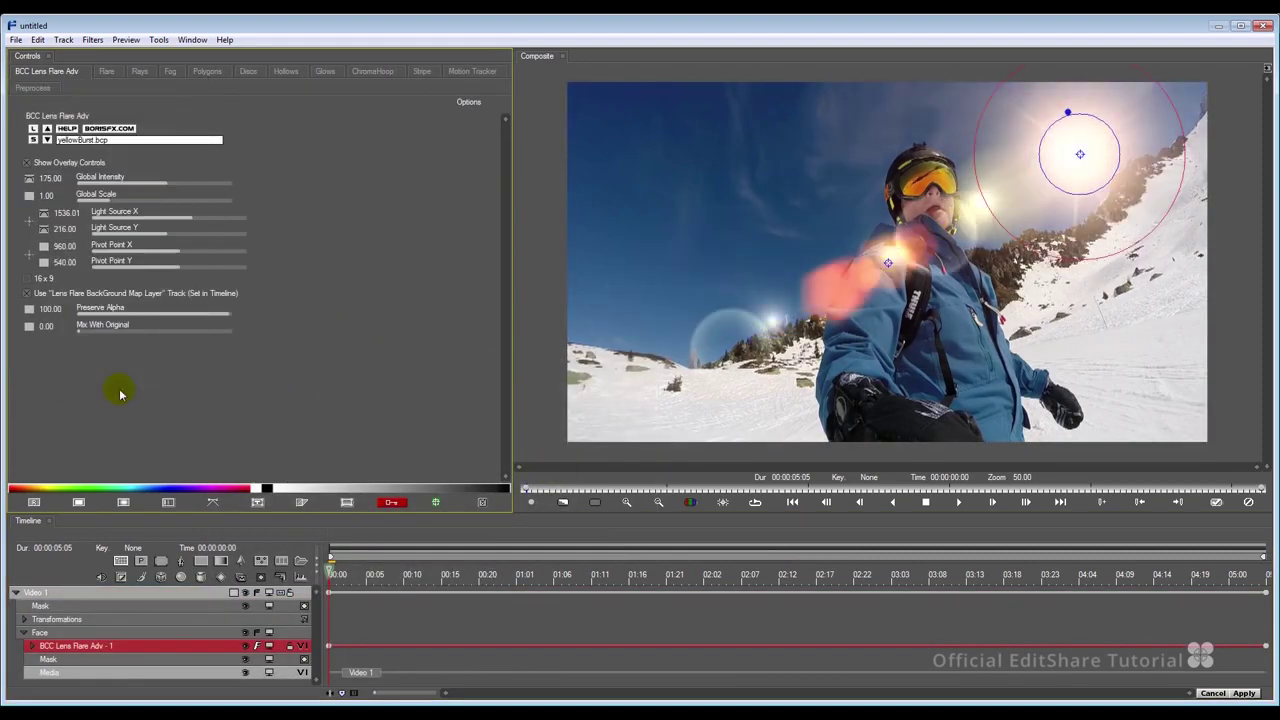
# Keyframe the flare's light source moving toward the top-left, play it back, and apply.
pyautogui.click(1078, 153)
pyautogui.moveTo(1078, 153); pyautogui.dragTo(568, 180)
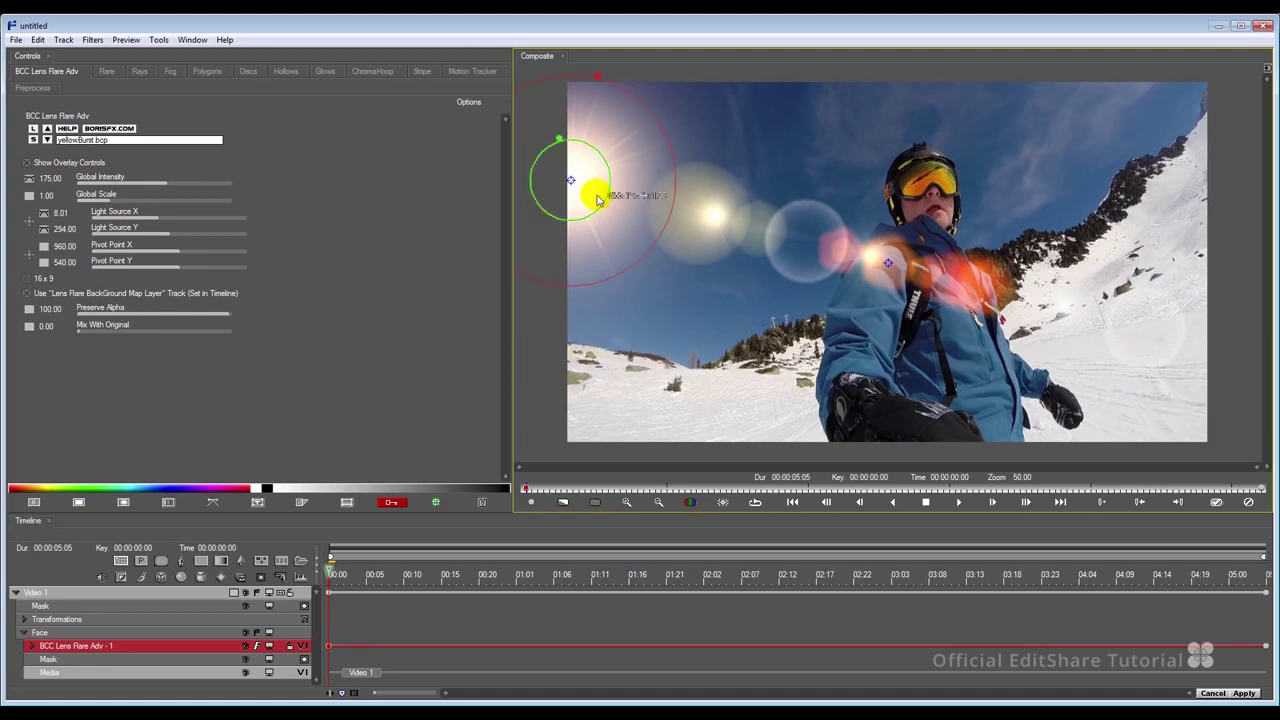
pyautogui.click(519, 575)
pyautogui.moveTo(617, 166); pyautogui.dragTo(567, 163)
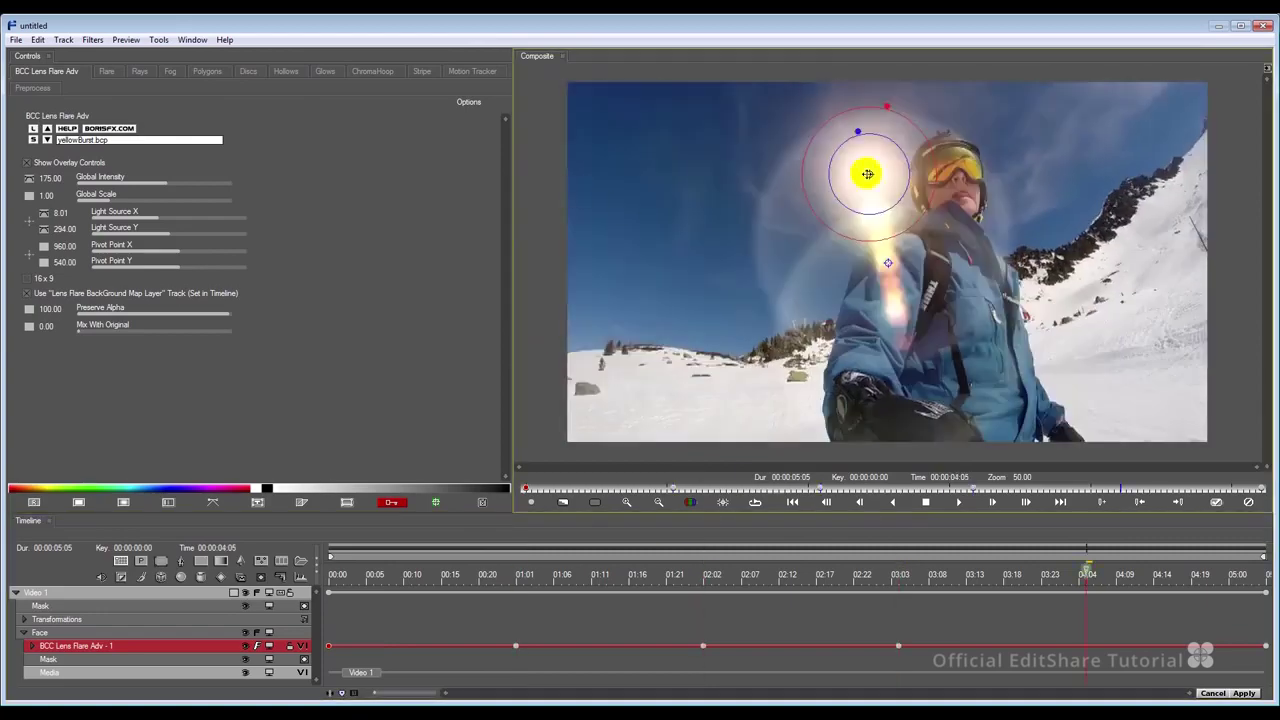
pyautogui.click(794, 504)
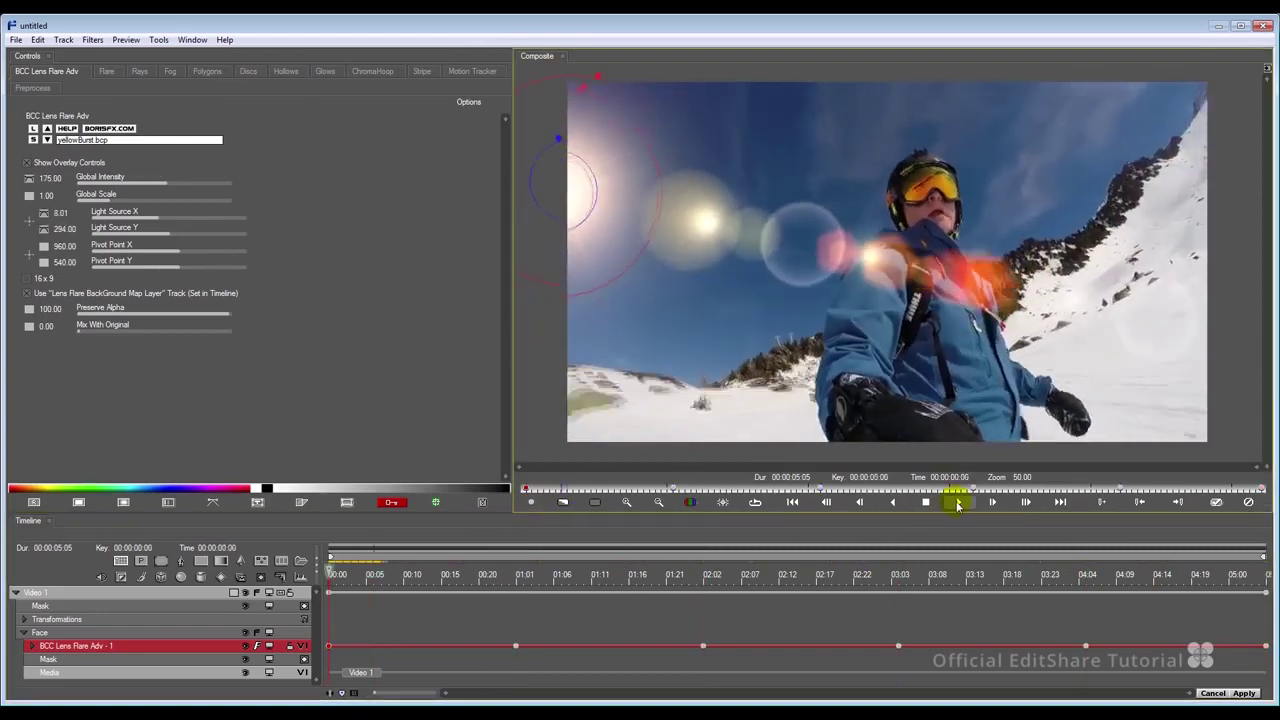
pyautogui.click(957, 503)
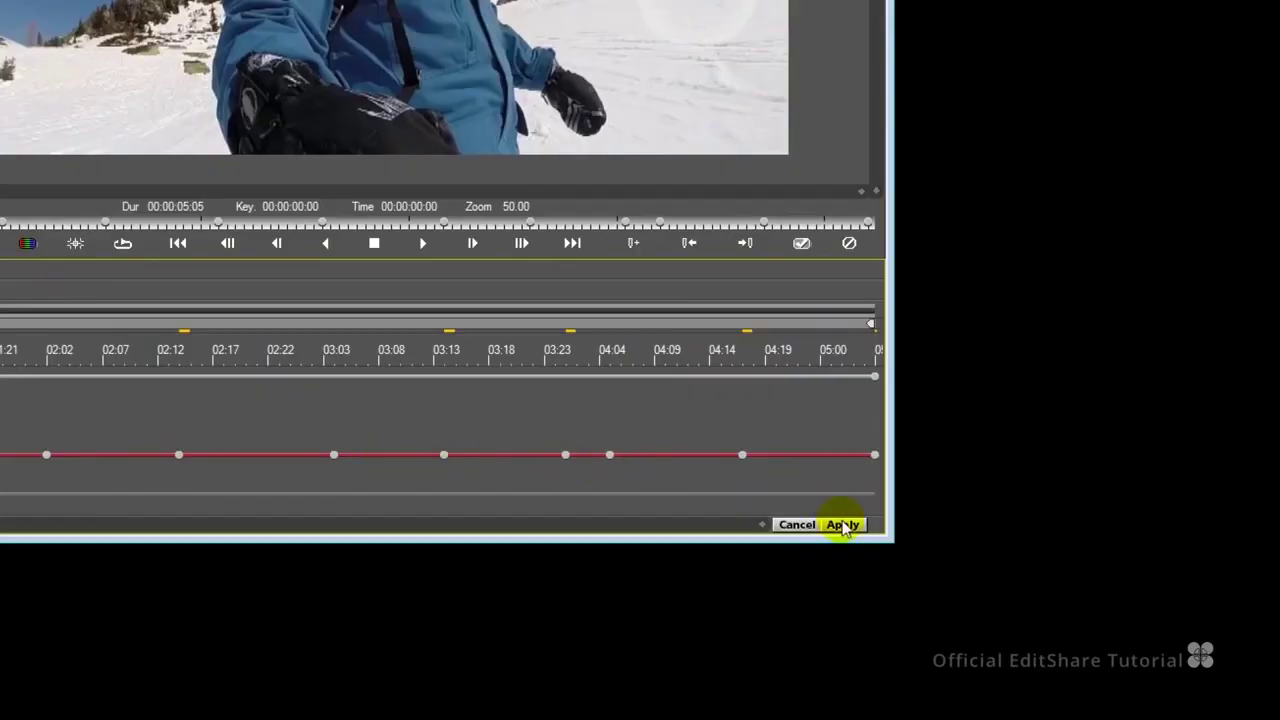
pyautogui.click(843, 525)
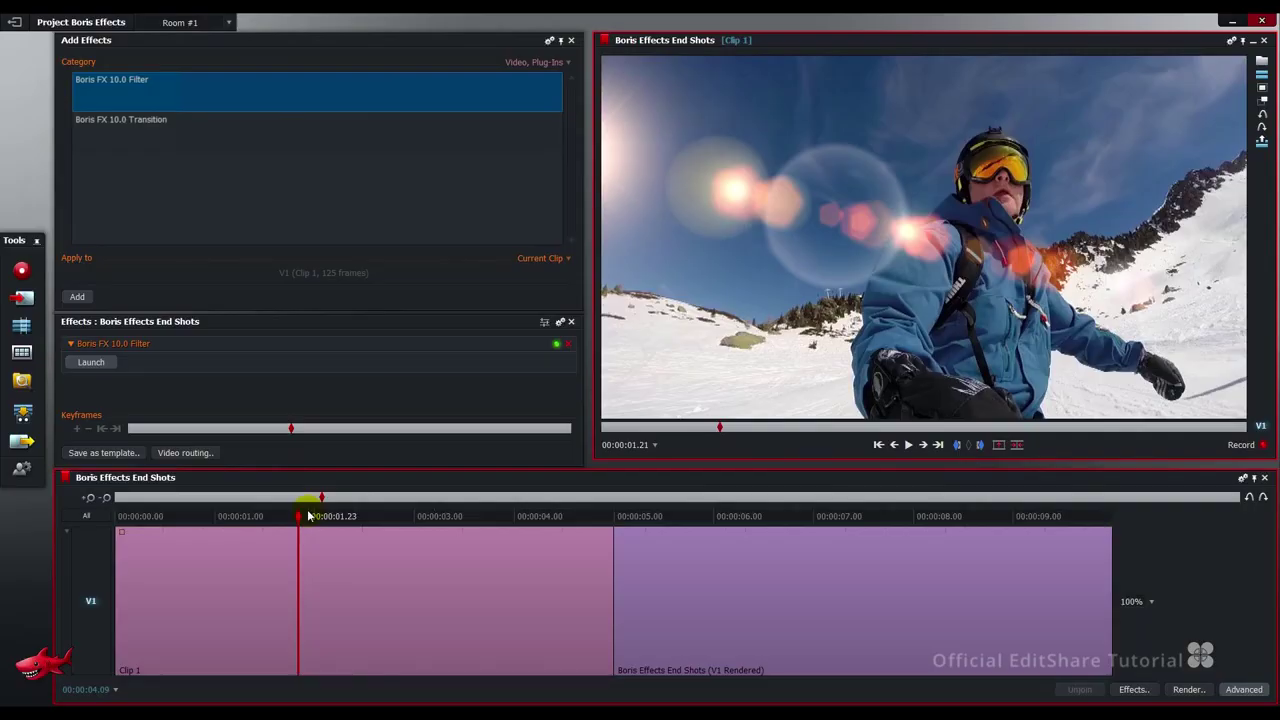
# Place the Boris FX 10.0 Transition on the cut between clips and launch it in Boris FX.
pyautogui.click(322, 139)
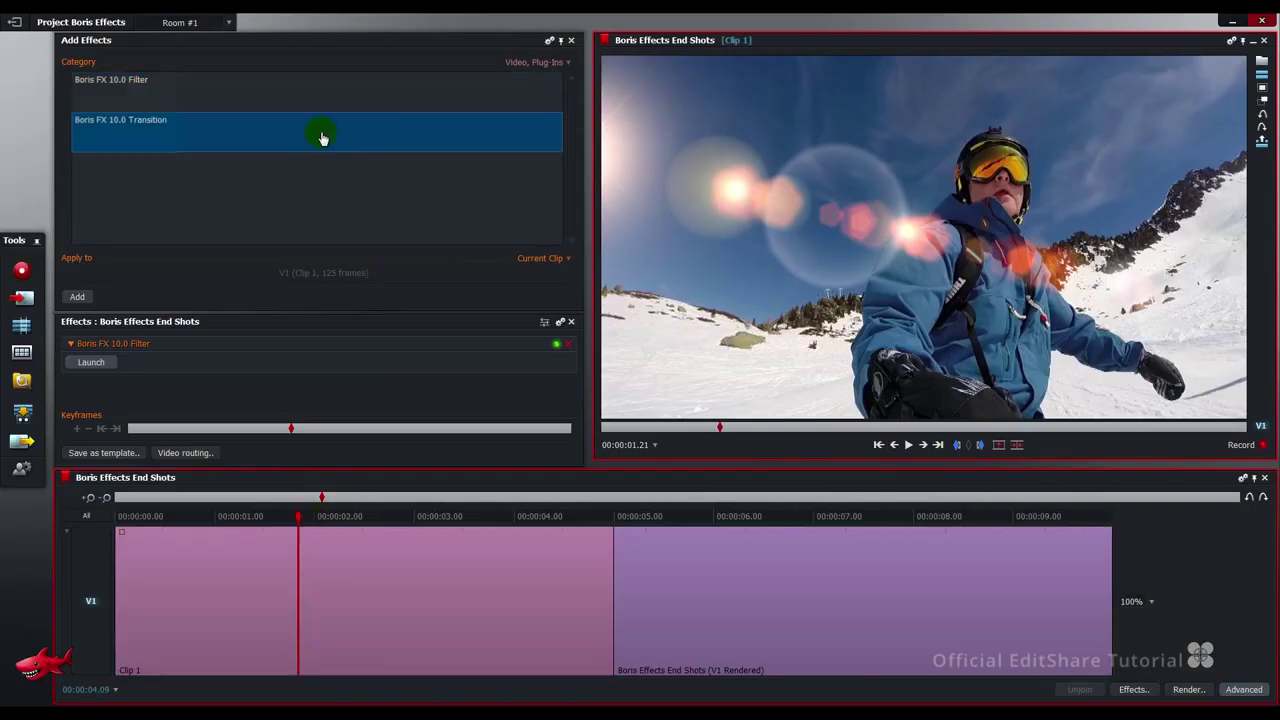
pyautogui.moveTo(322, 139); pyautogui.dragTo(627, 568)
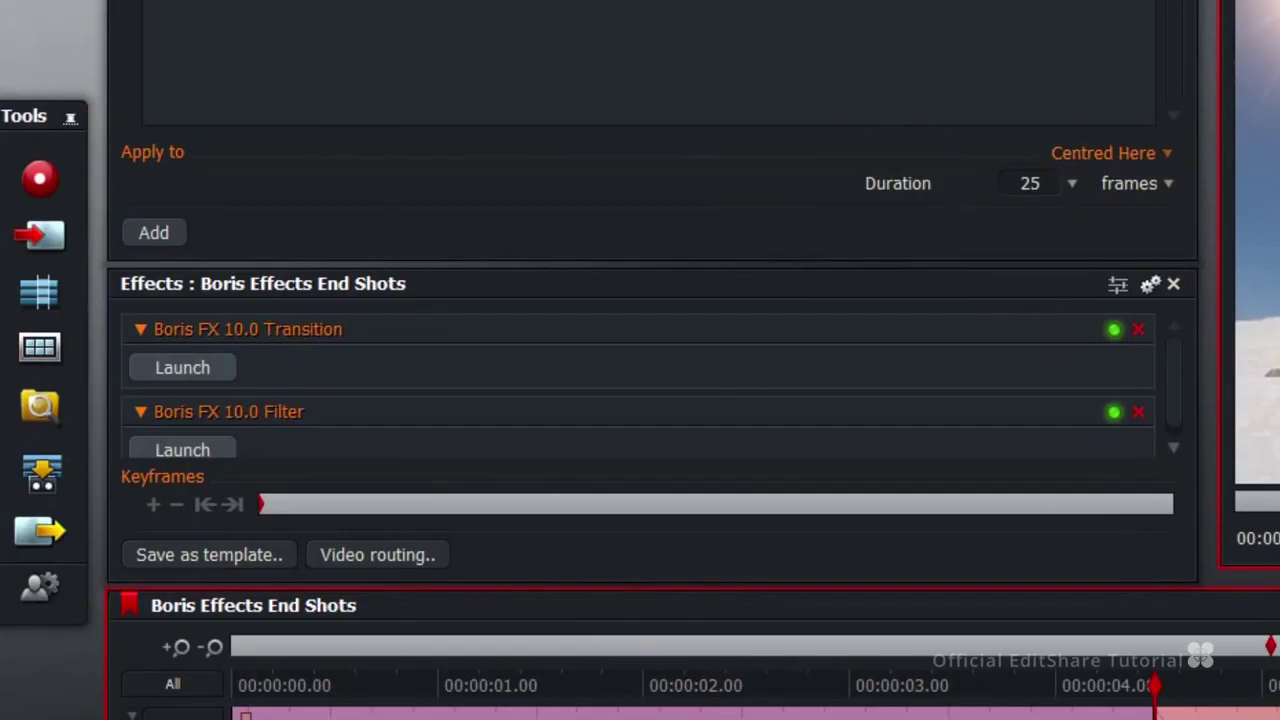
pyautogui.click(185, 368)
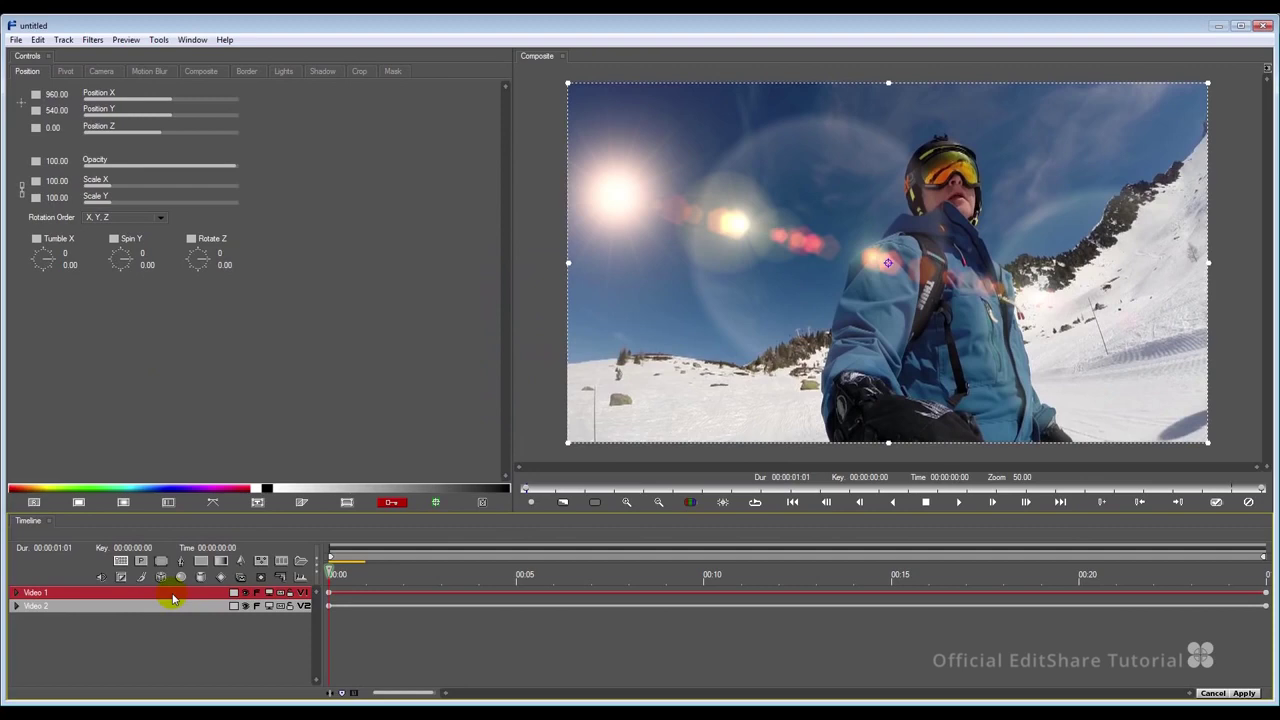
# Browse Transitions > FEC Blur Dissolves in the Library Browser and preview blurDissolveScreen.
pyautogui.doubleClick(172, 607)
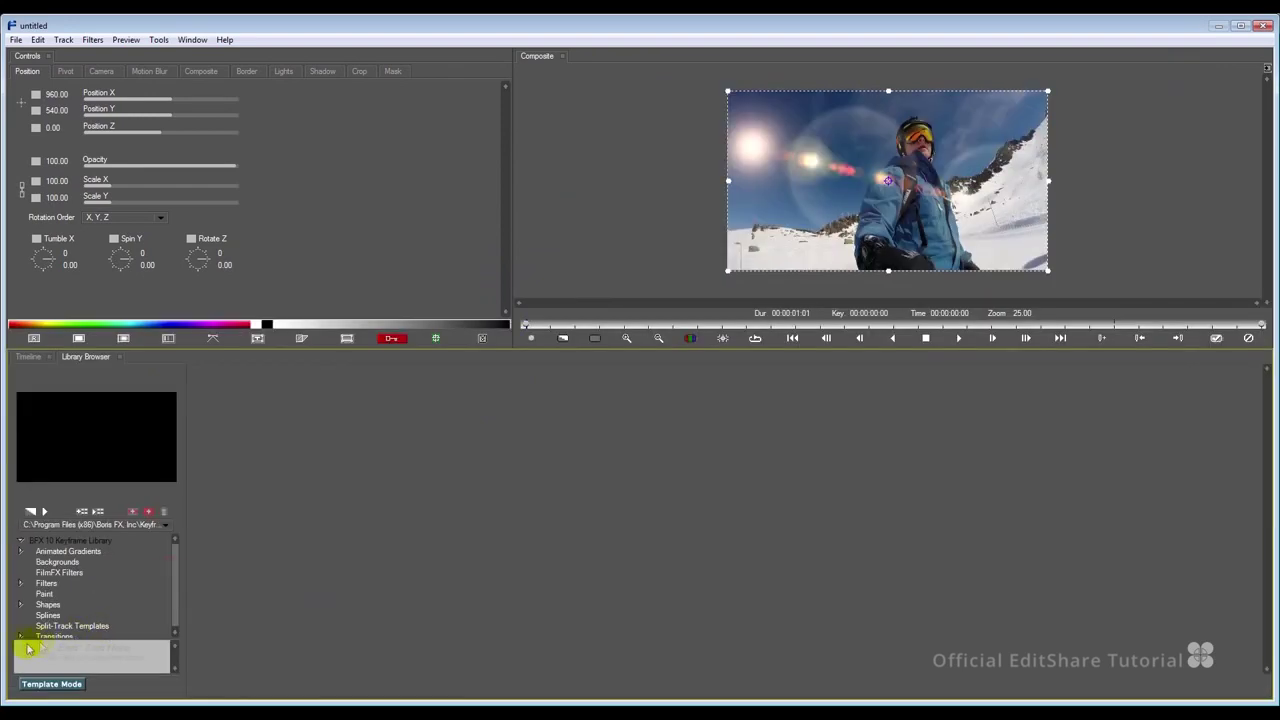
pyautogui.click(20, 637)
pyautogui.scroll(-3, 176, 595)
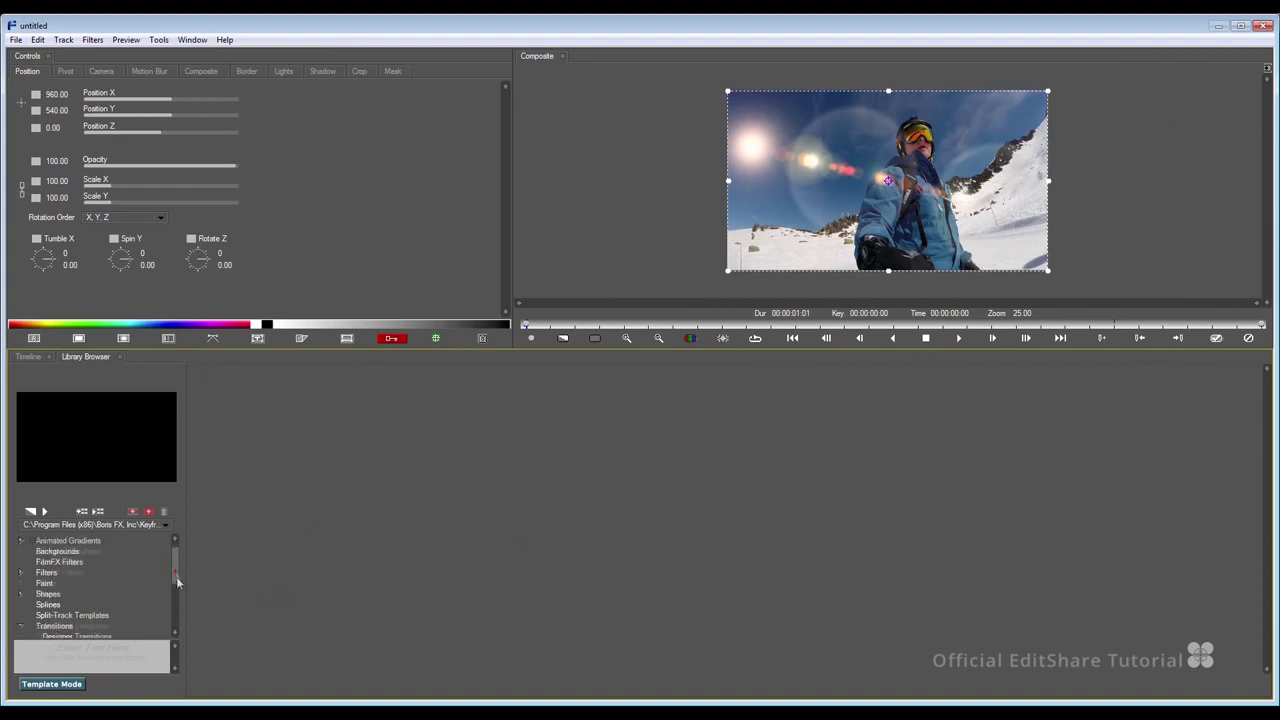
pyautogui.scroll(-3, 177, 605)
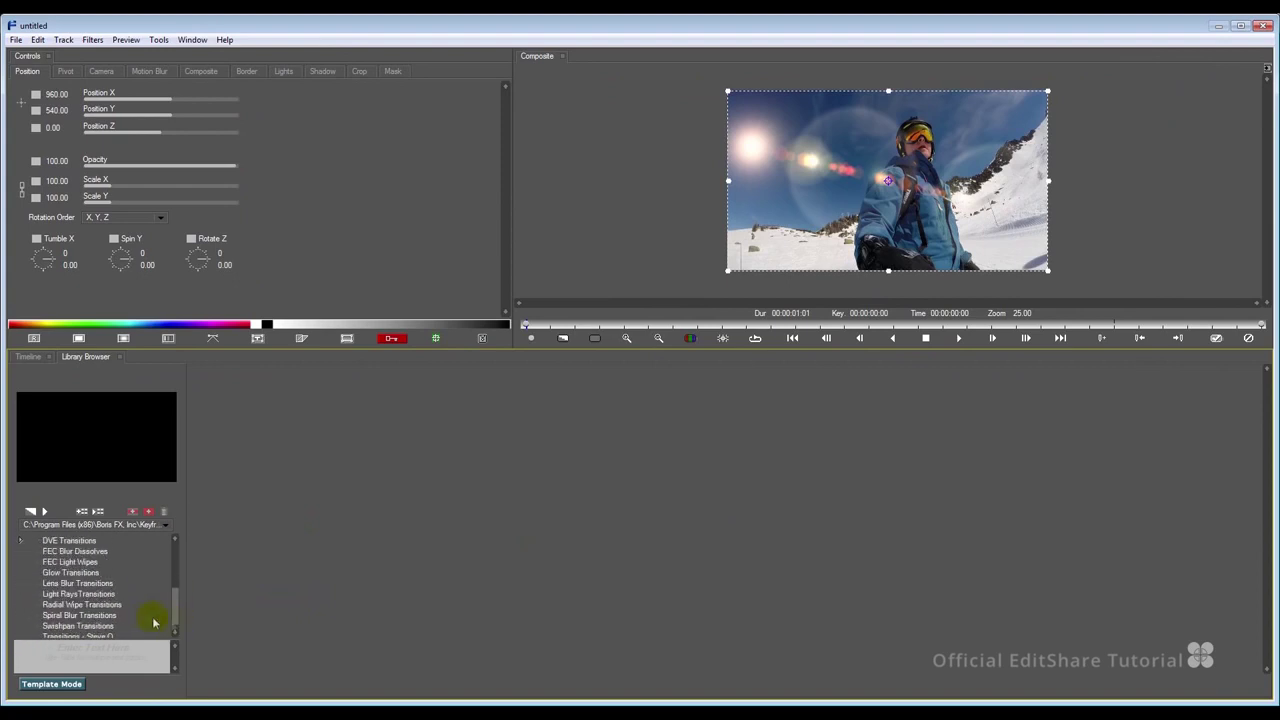
pyautogui.click(66, 552)
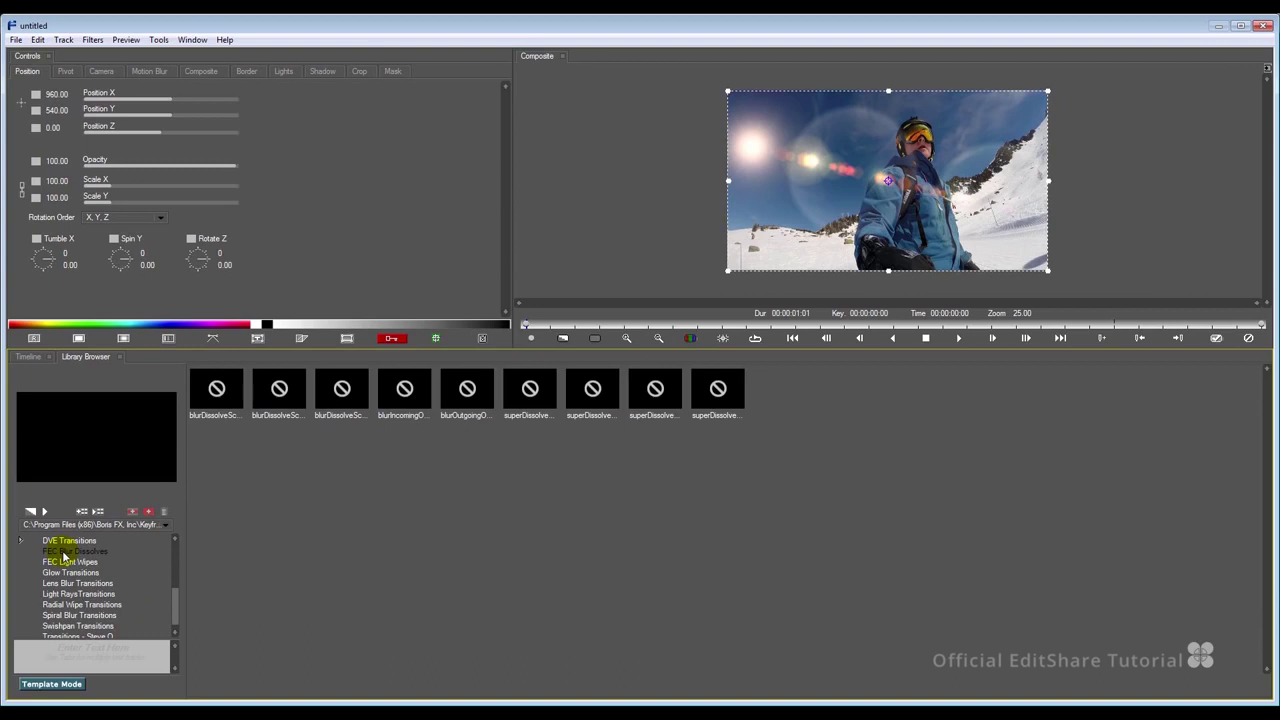
pyautogui.click(207, 399)
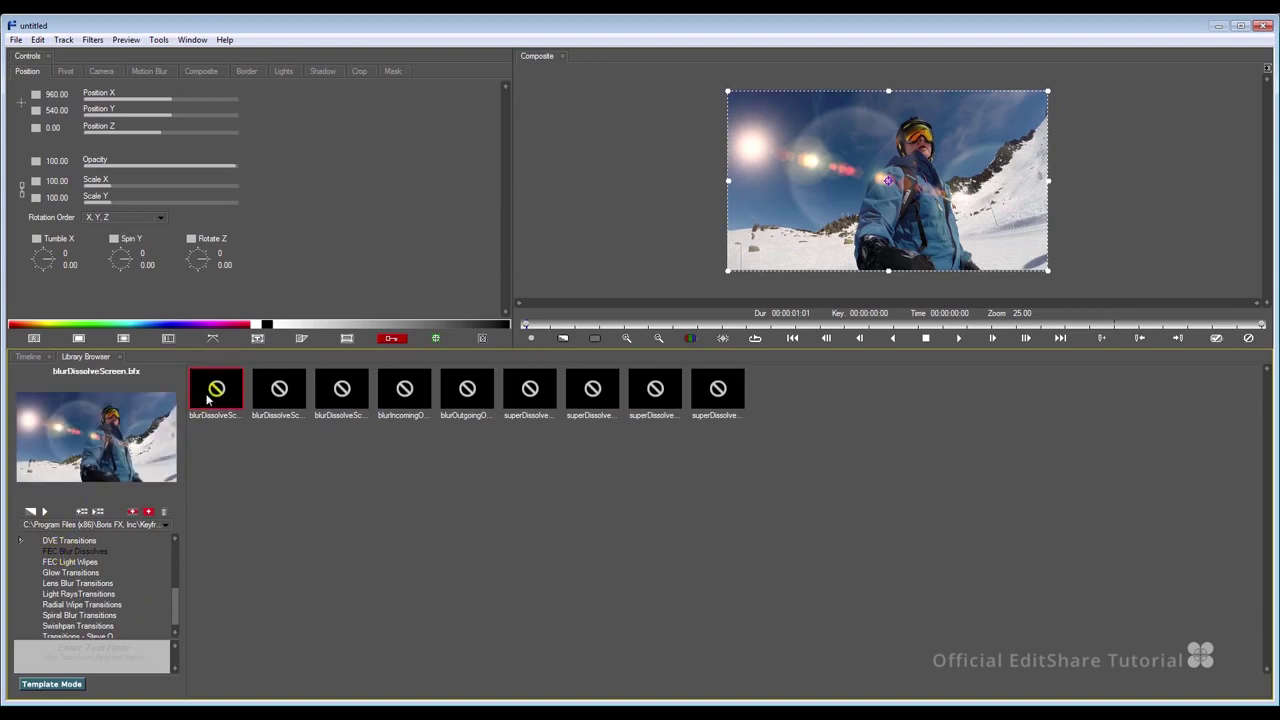
pyautogui.click(45, 513)
pyautogui.click(45, 513)
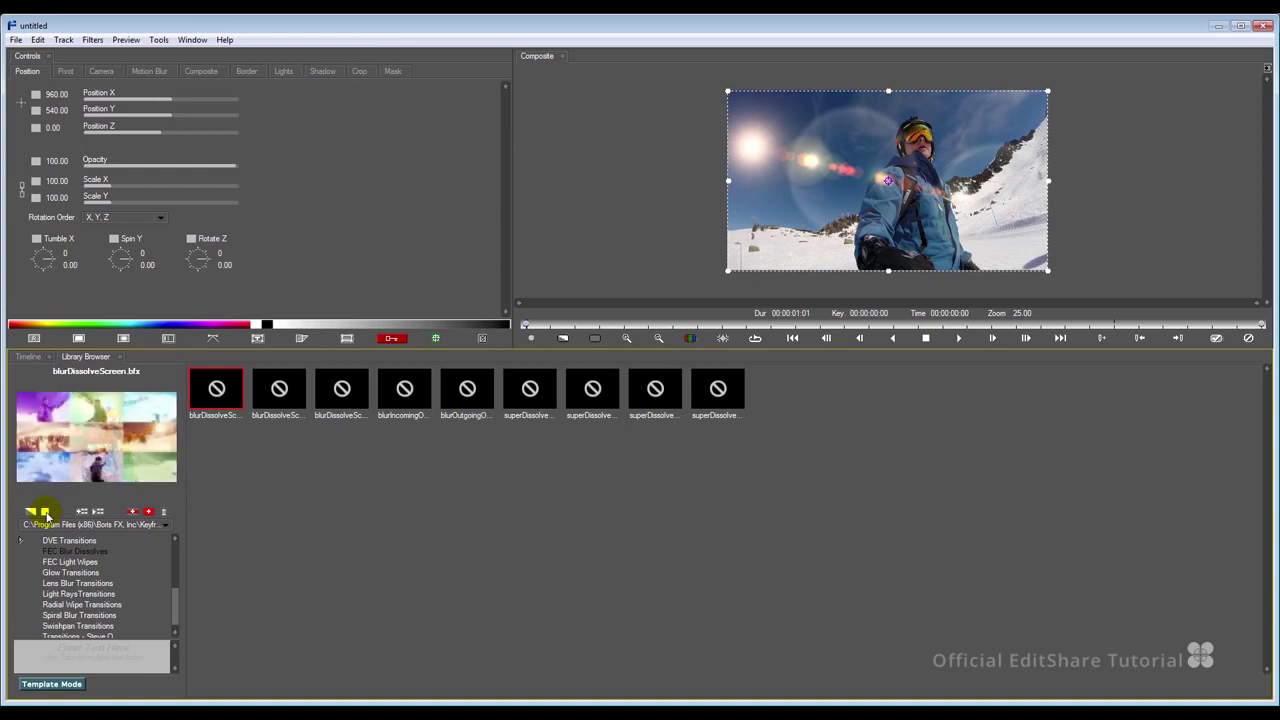
pyautogui.click(45, 512)
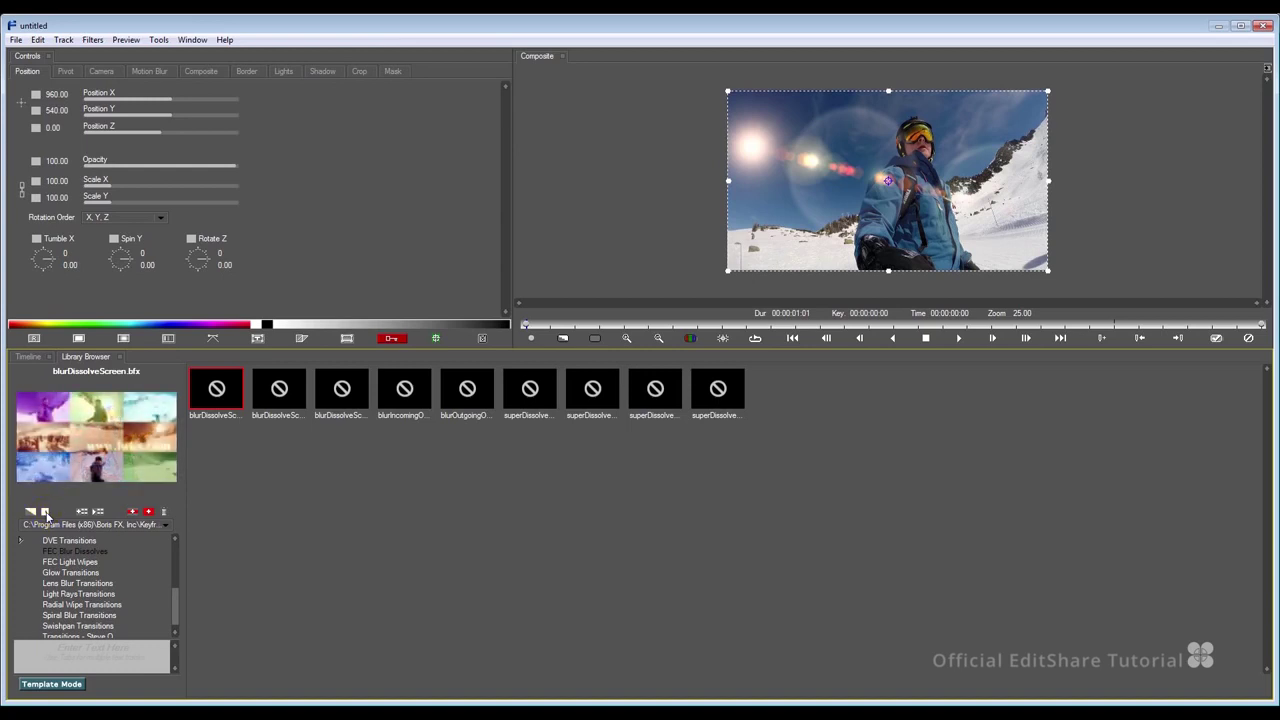
# Apply the blurDissolveScreenHorizontal preset, scrub the transition, and send it back to Lightworks.
pyautogui.click(279, 395)
pyautogui.click(45, 512)
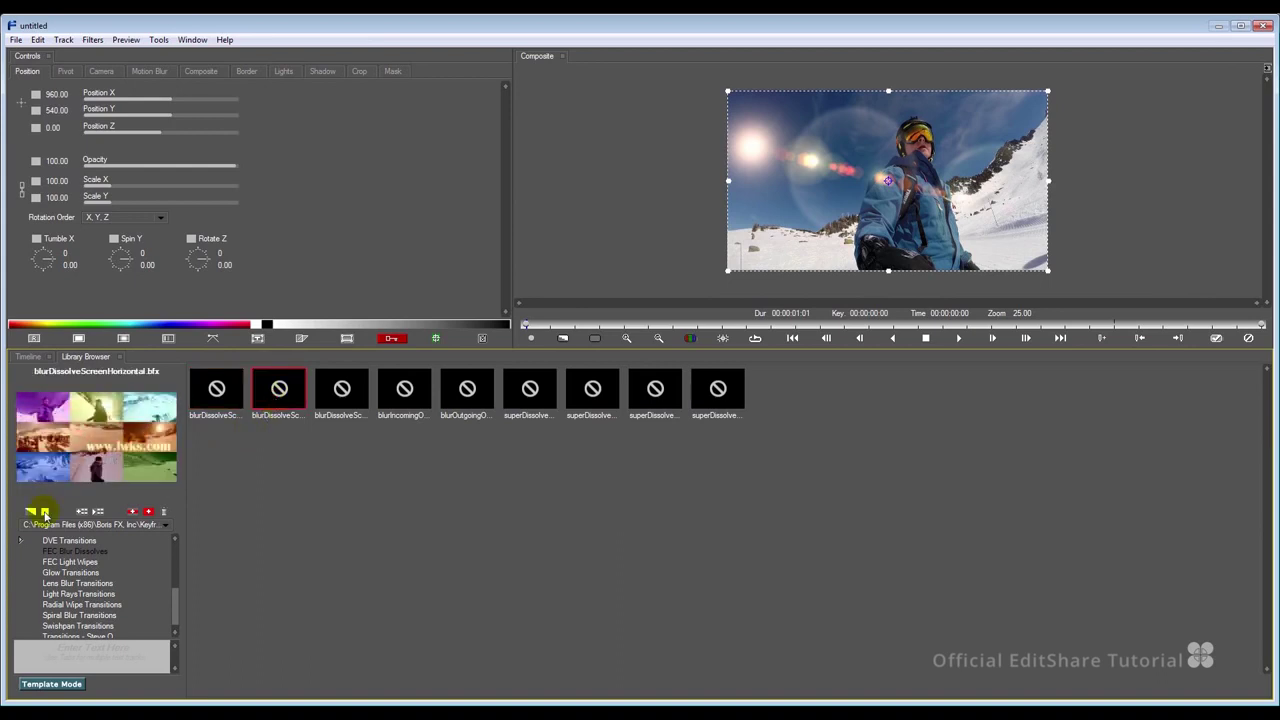
pyautogui.click(45, 512)
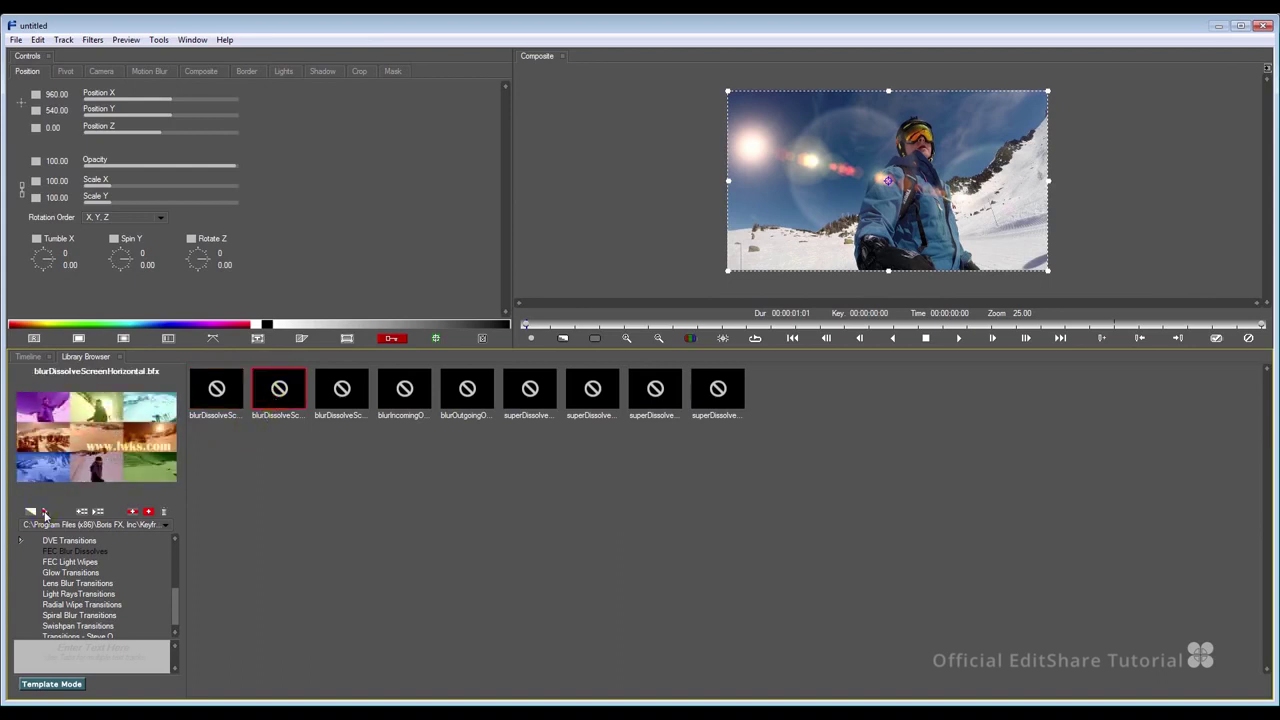
pyautogui.doubleClick(283, 387)
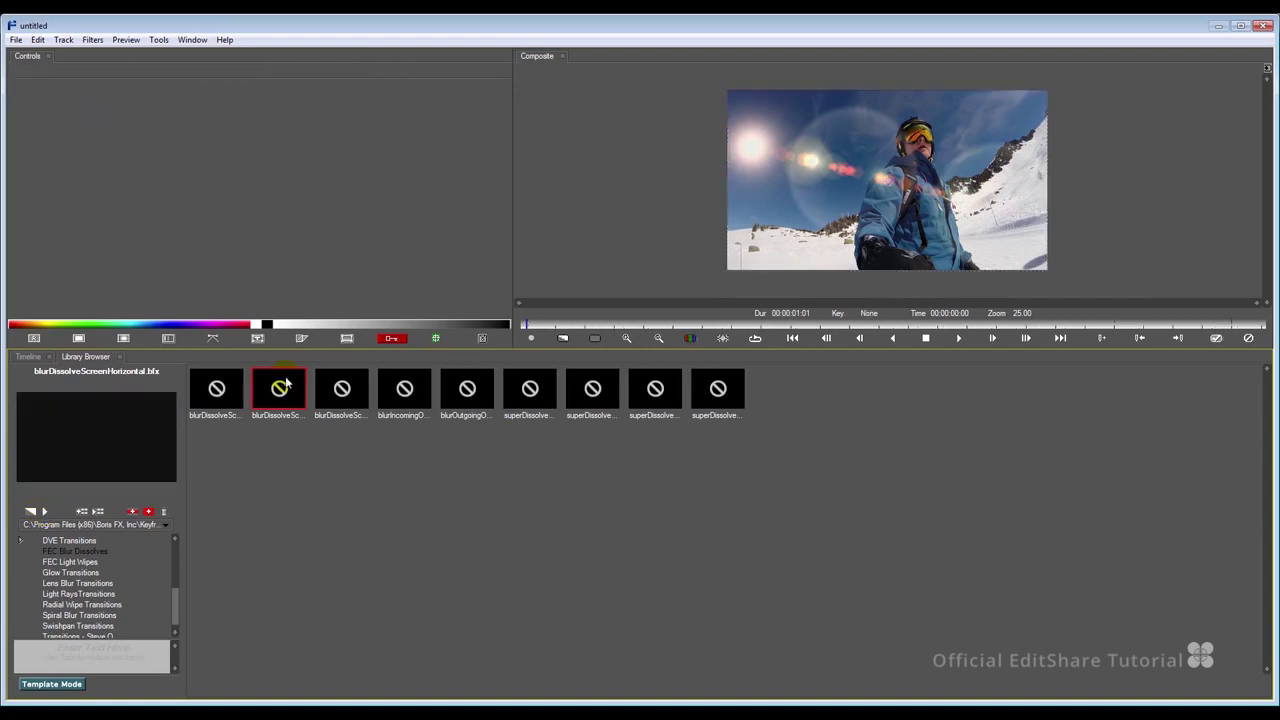
pyautogui.click(33, 357)
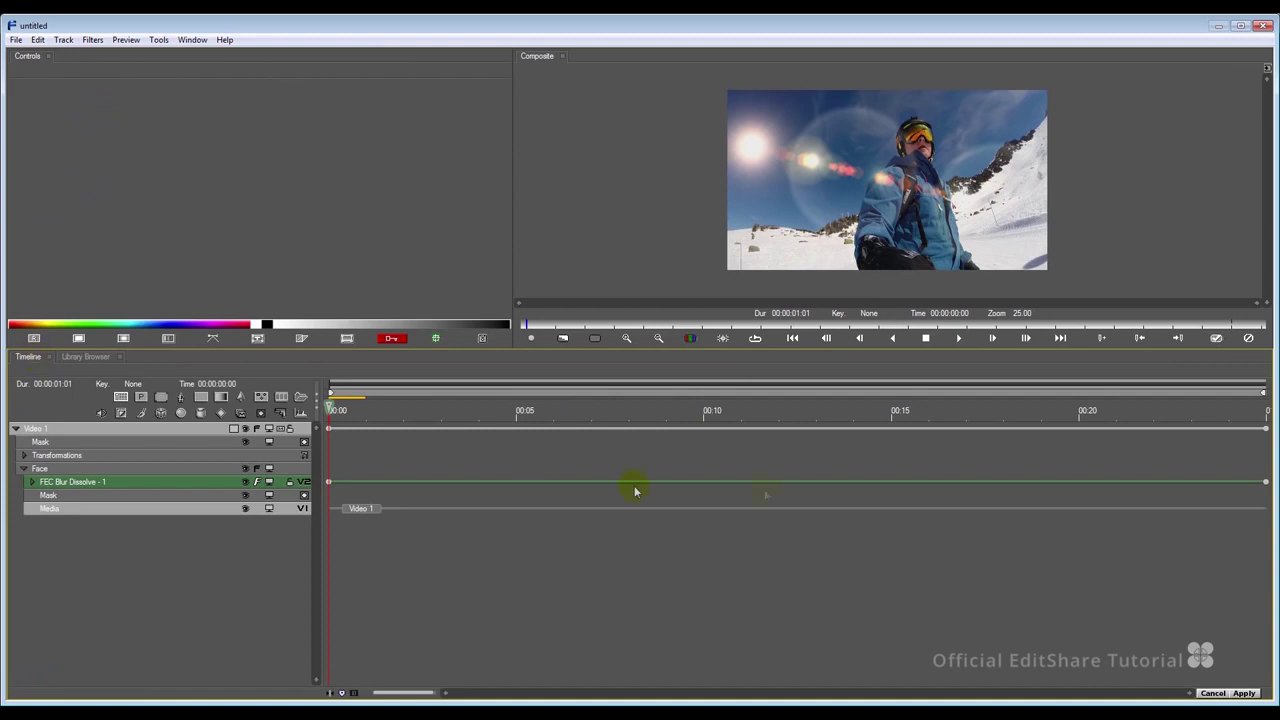
pyautogui.moveTo(818, 414); pyautogui.dragTo(591, 409)
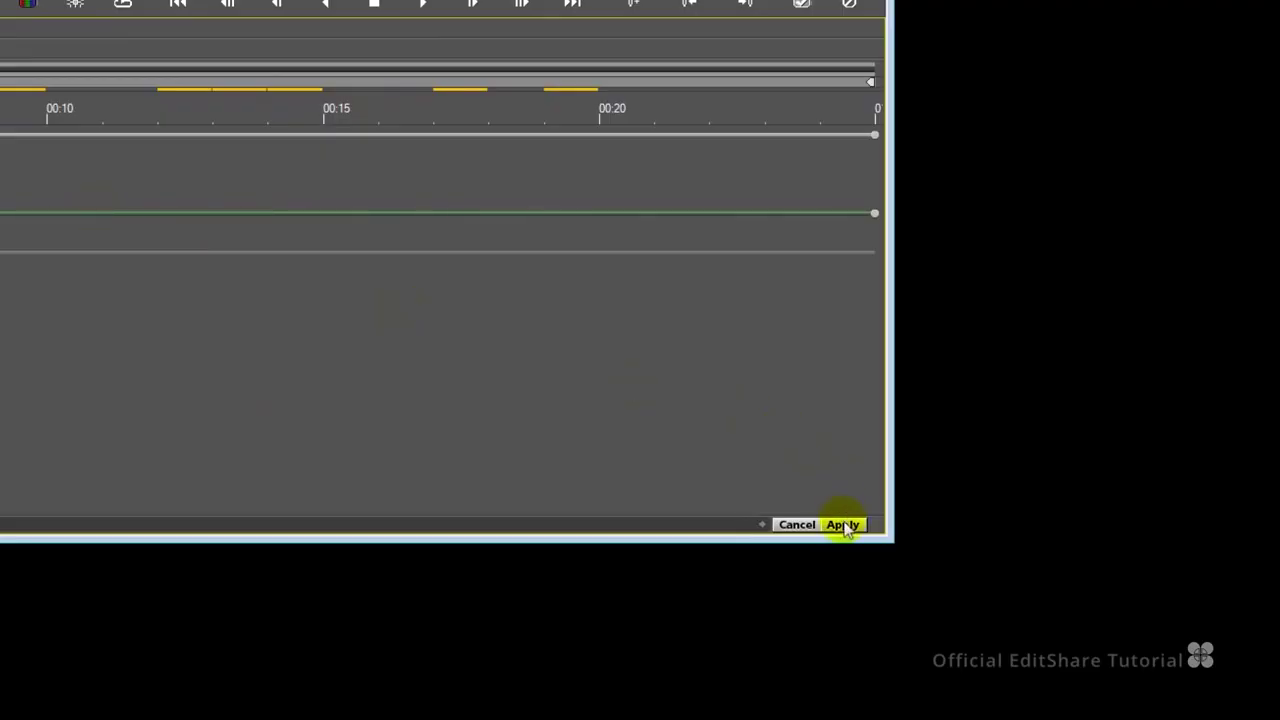
pyautogui.click(844, 524)
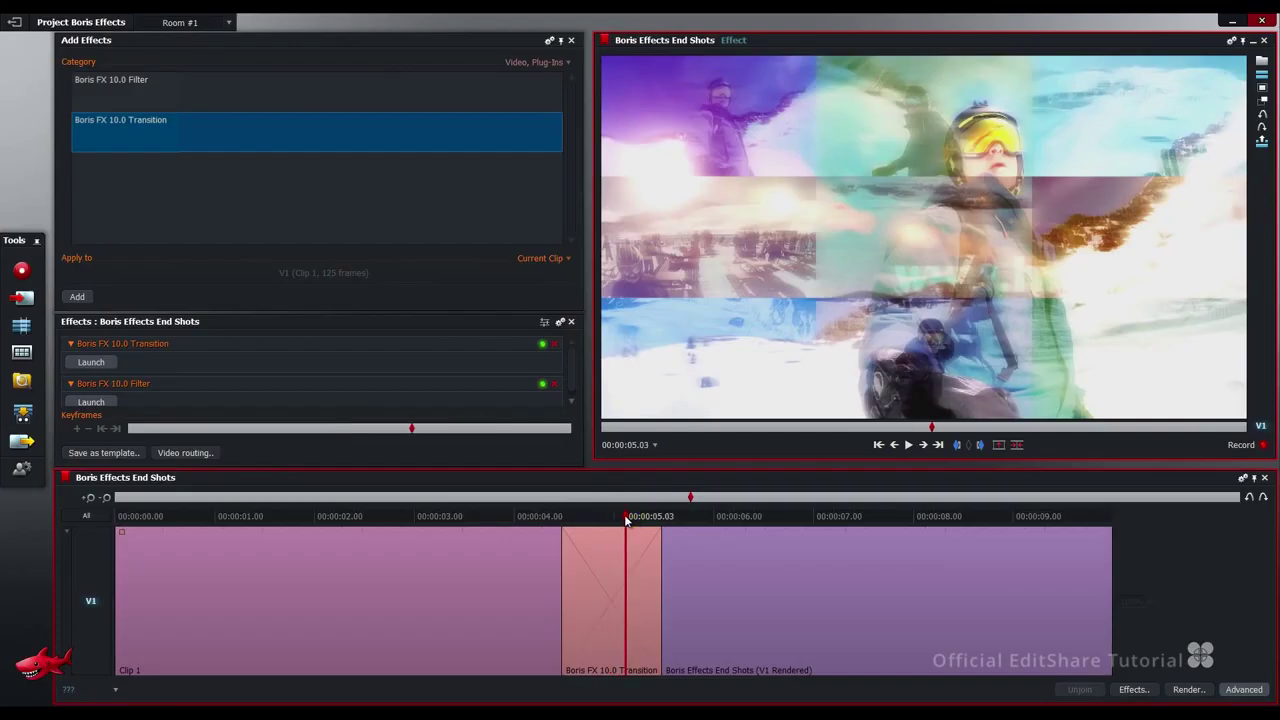
# Scrub the blur dissolve into the ski-shot grid and park the playhead at 00:00:03.13.
pyautogui.moveTo(625, 516); pyautogui.dragTo(654, 516)
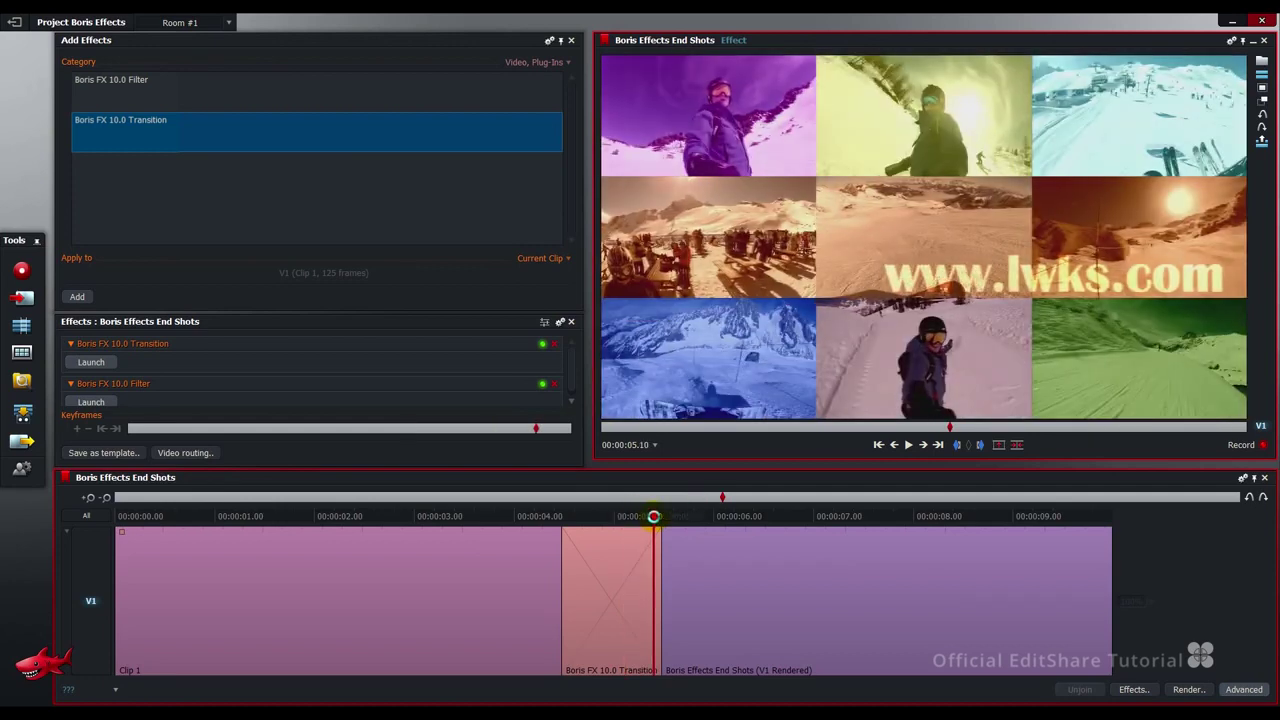
pyautogui.click(466, 518)
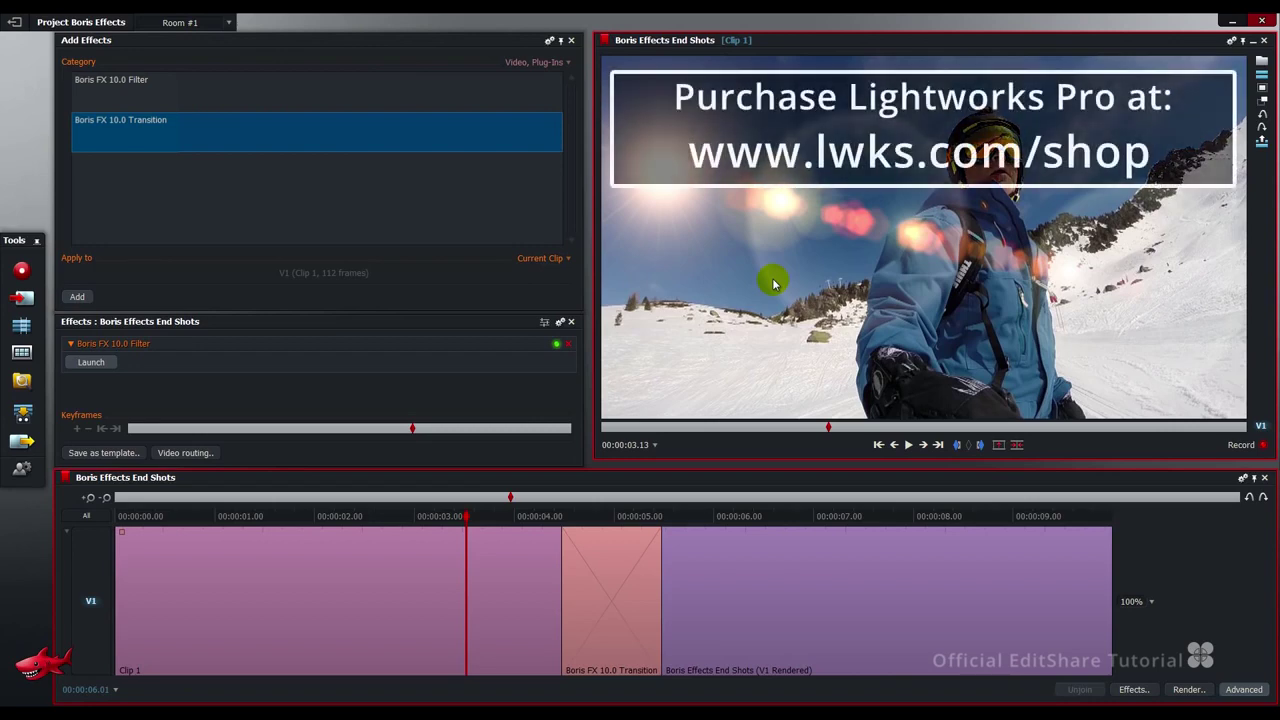
pyautogui.click(1186, 689)
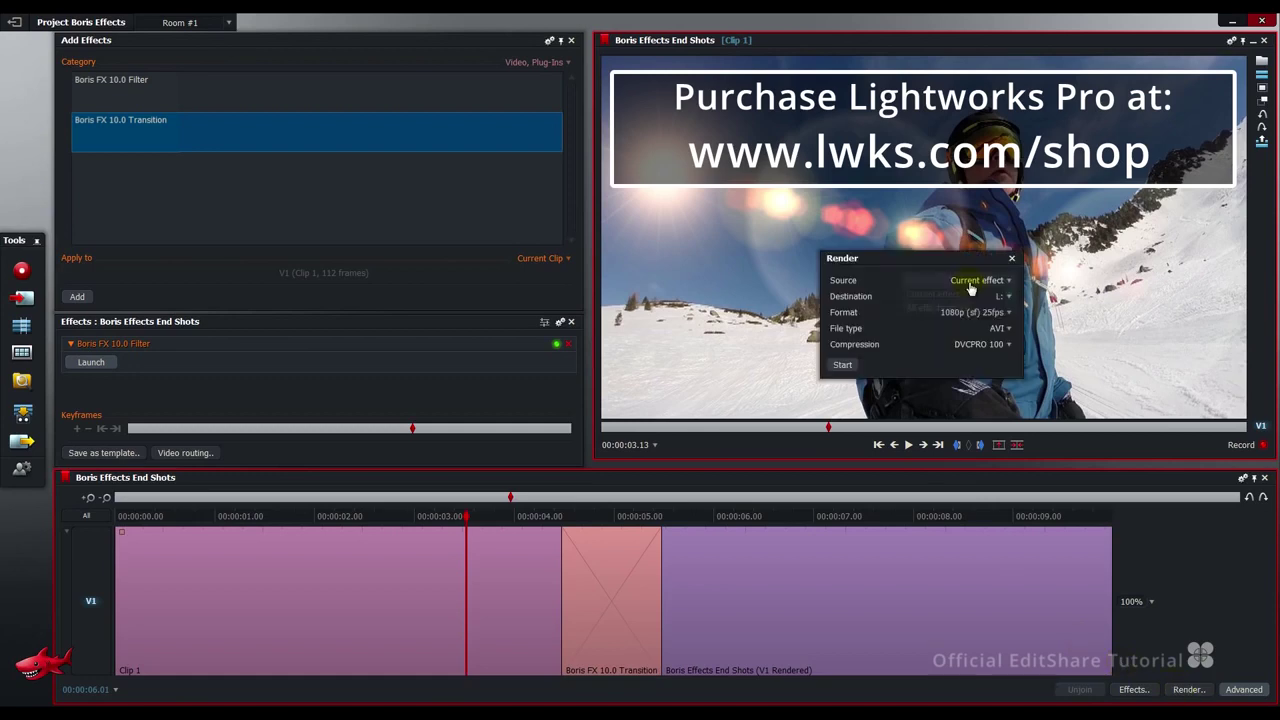
# Keep Source as Current effect and set output to MXF with Avid DNxHD 185 8 bit compression.
pyautogui.click(970, 284)
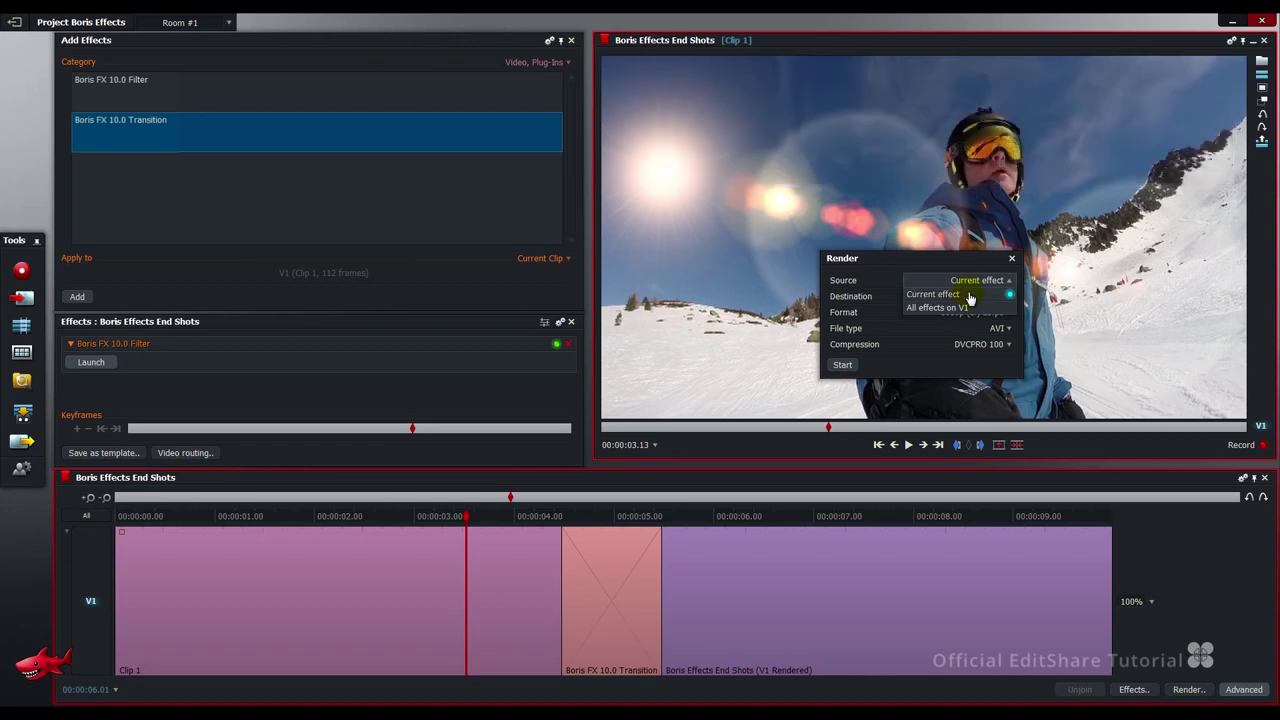
pyautogui.click(969, 296)
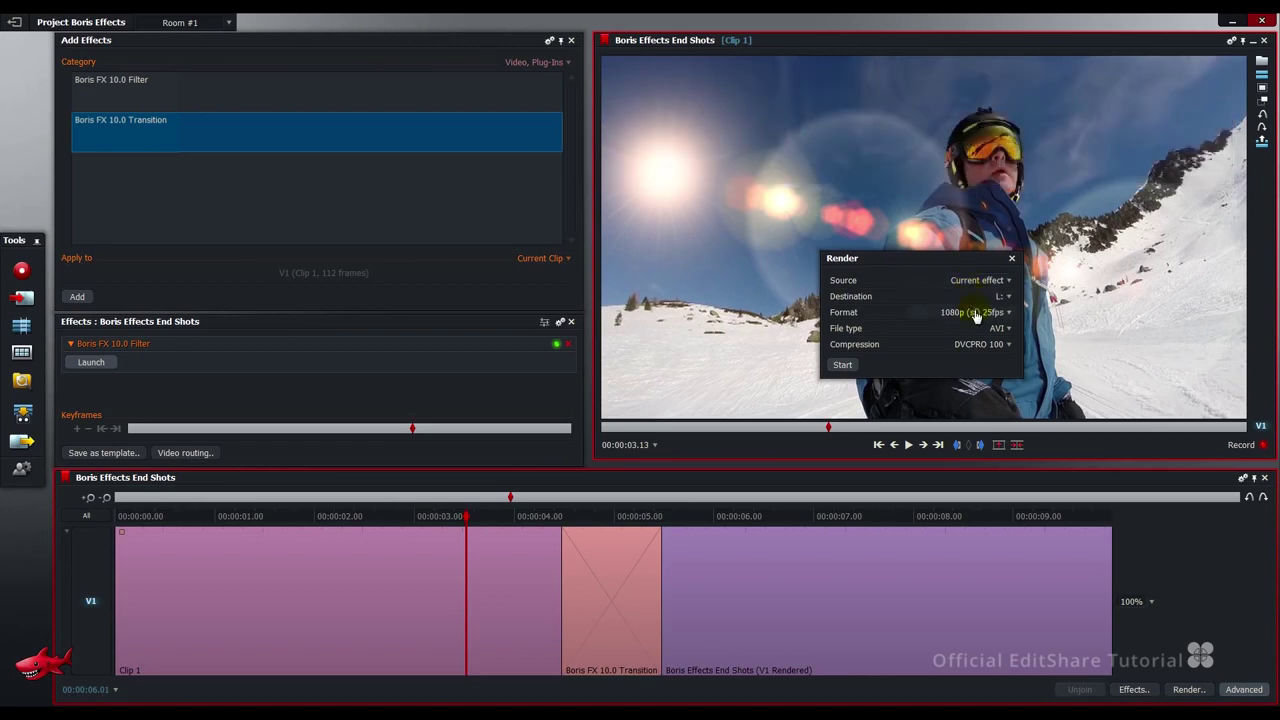
pyautogui.click(1007, 330)
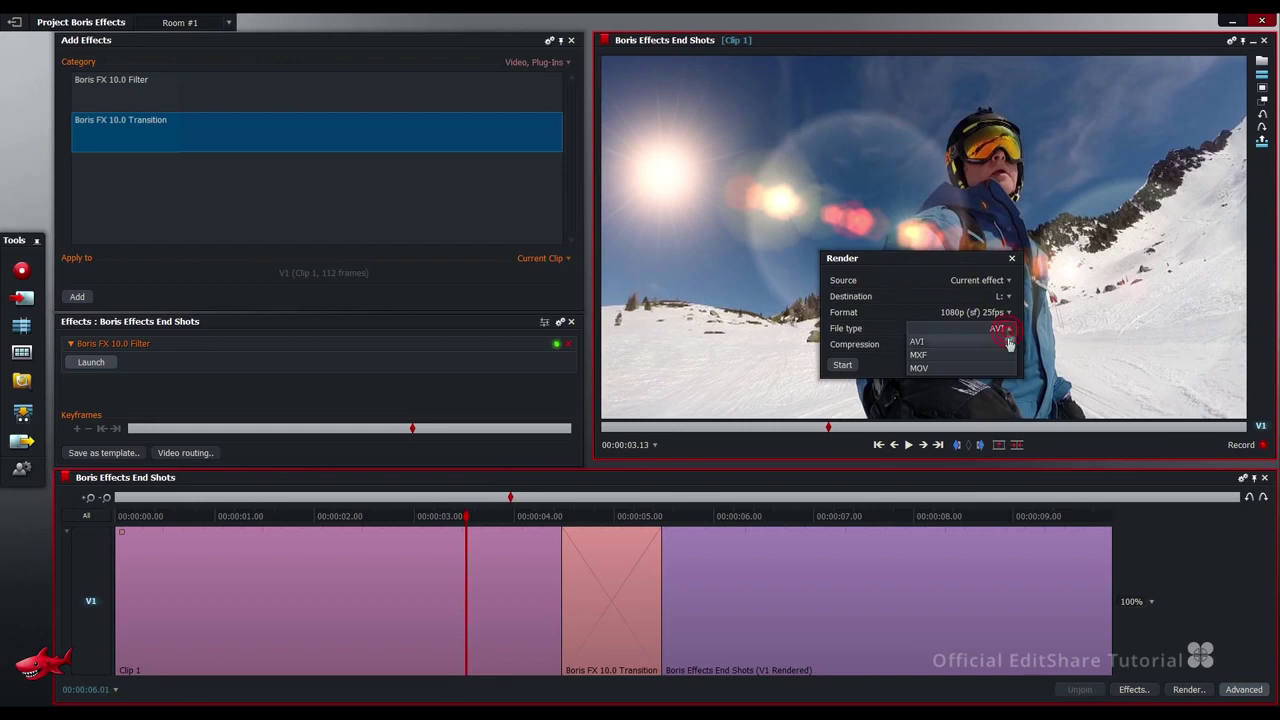
pyautogui.click(1009, 356)
pyautogui.click(1005, 346)
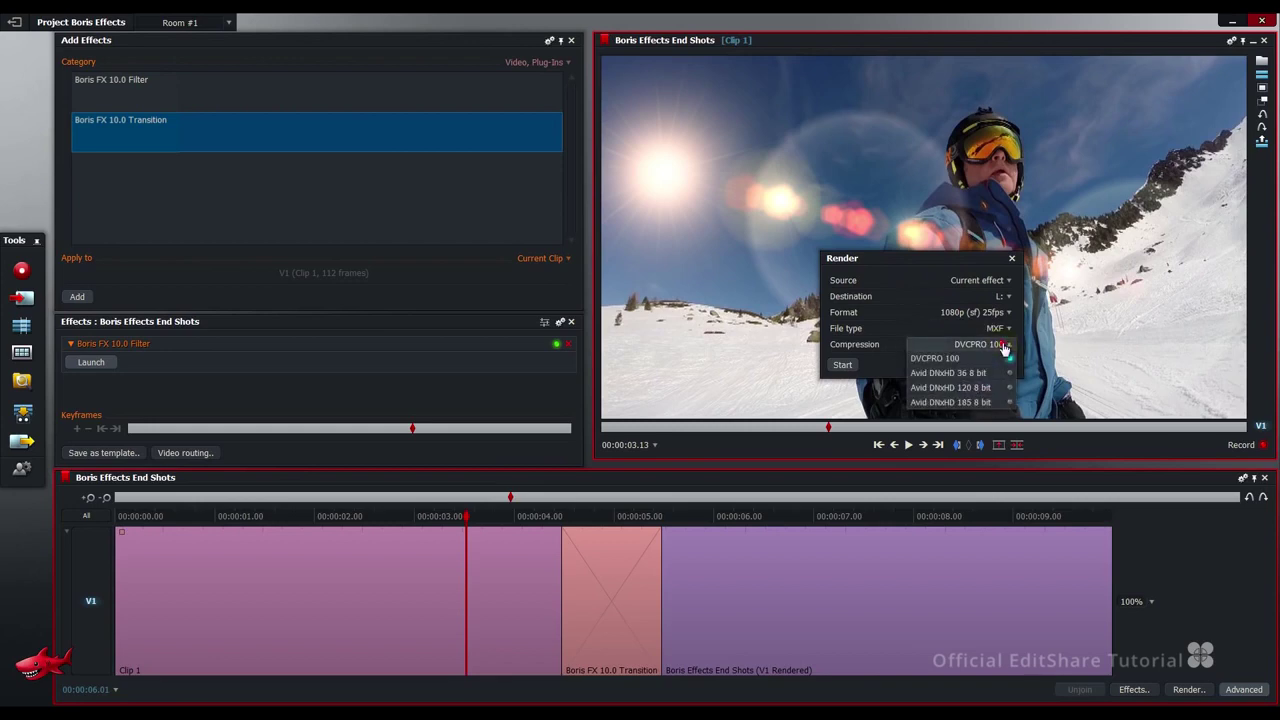
pyautogui.click(1012, 403)
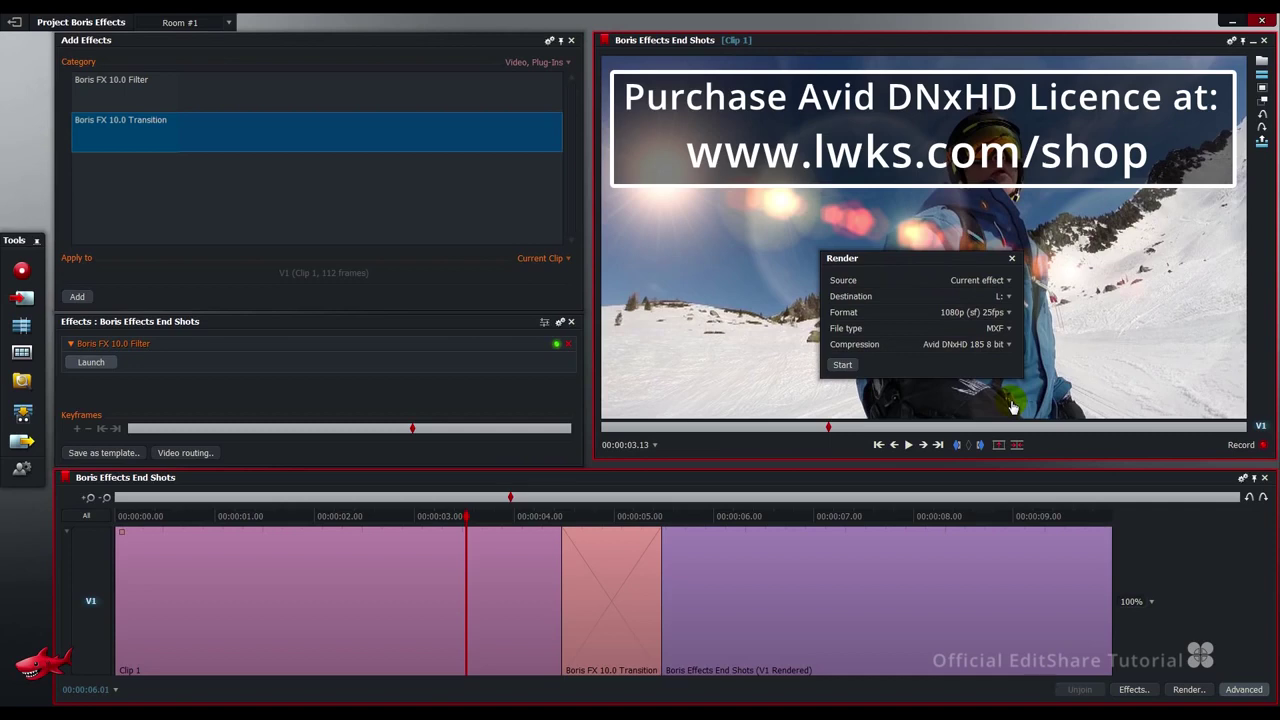
# Start the render, check its progress, and close the progress window.
pyautogui.click(842, 365)
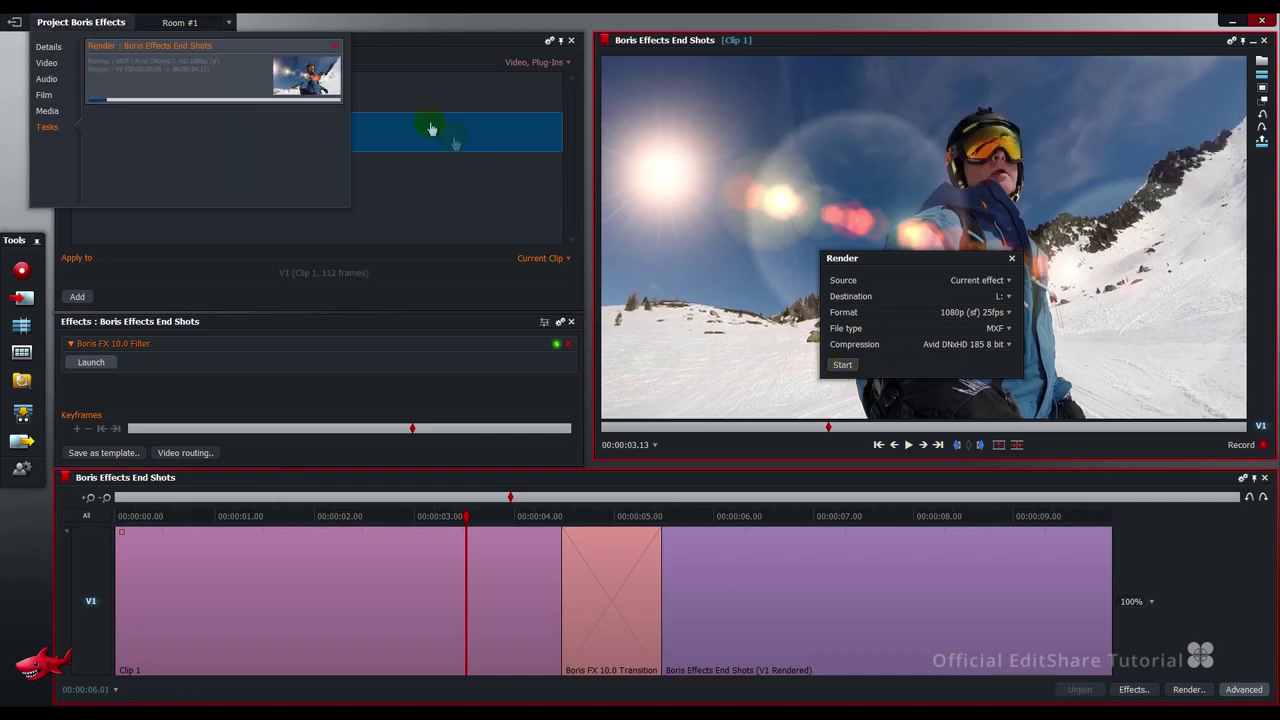
pyautogui.click(328, 88)
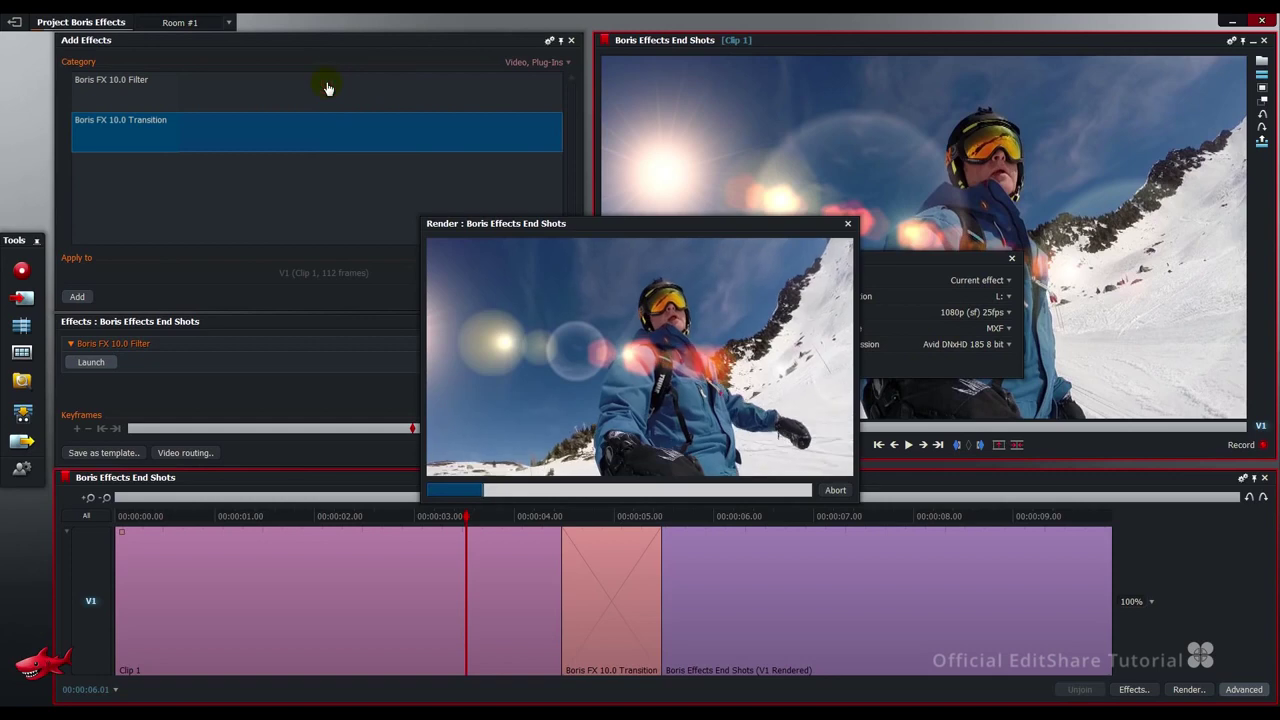
pyautogui.click(849, 230)
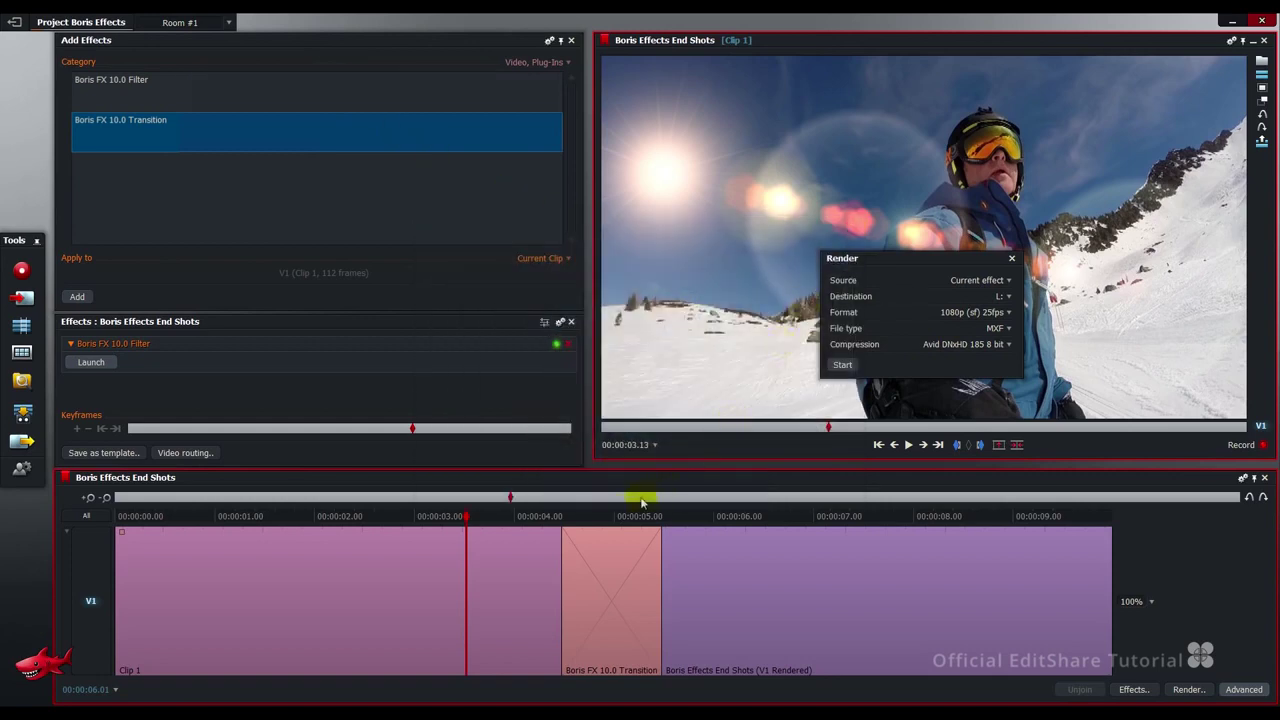
# Render the Boris FX 10.0 Transition at 00:00:04.23 with the same MXF render settings.
pyautogui.click(606, 516)
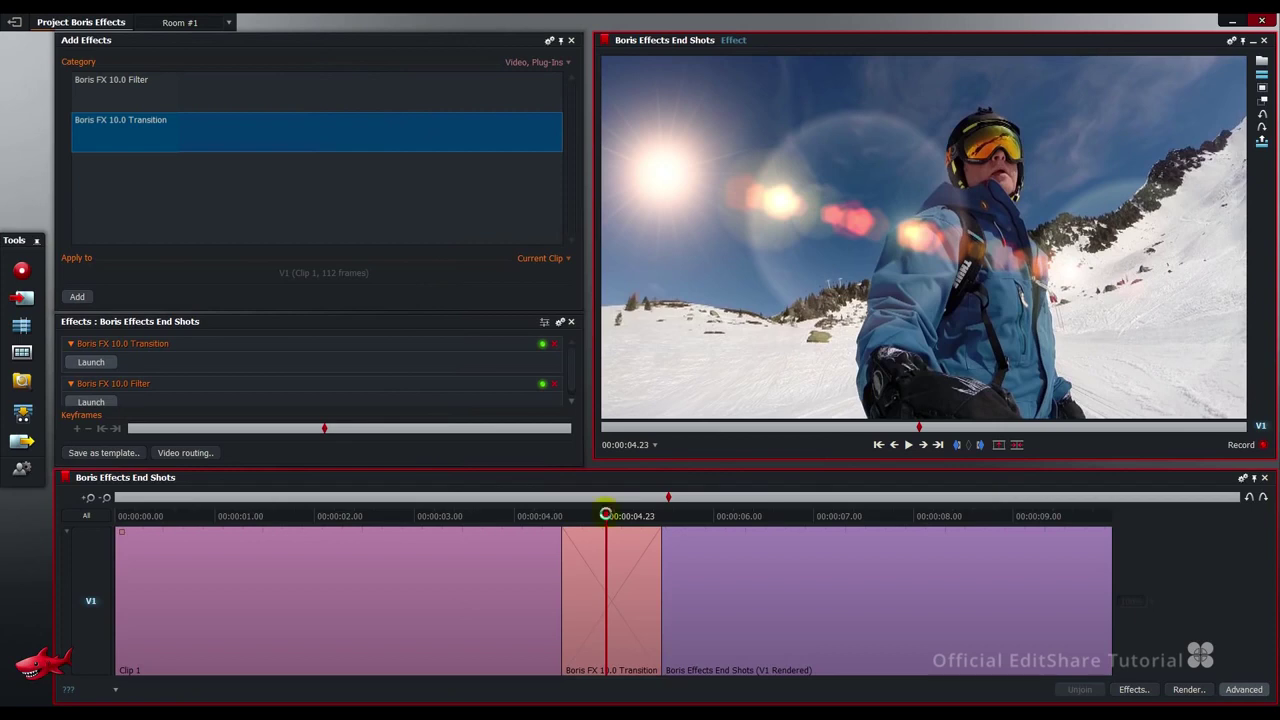
pyautogui.click(1182, 690)
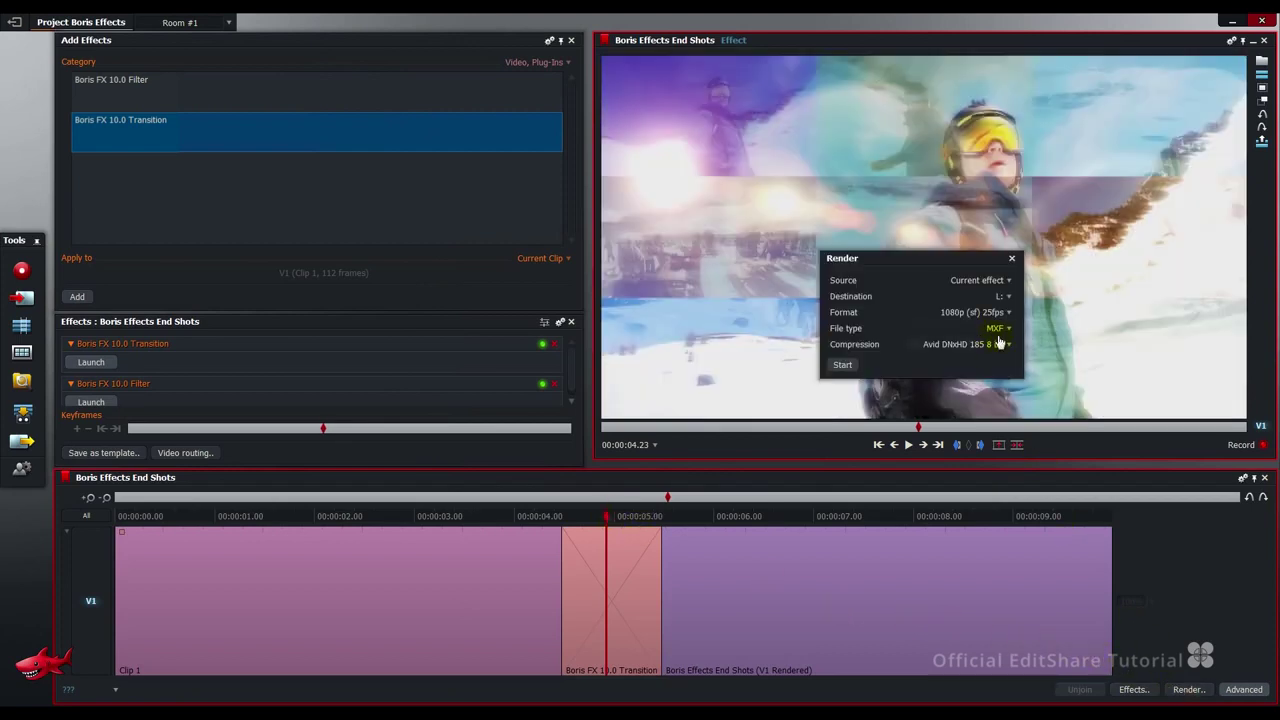
pyautogui.click(842, 365)
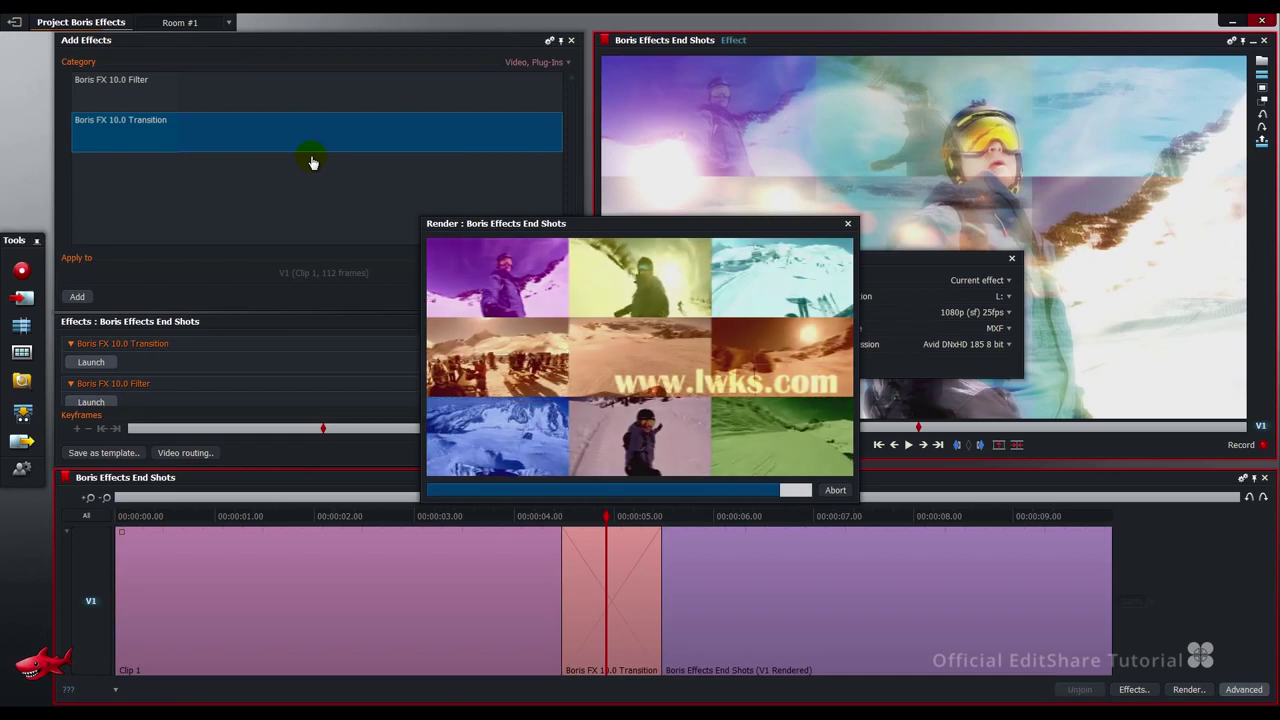
pyautogui.click(847, 233)
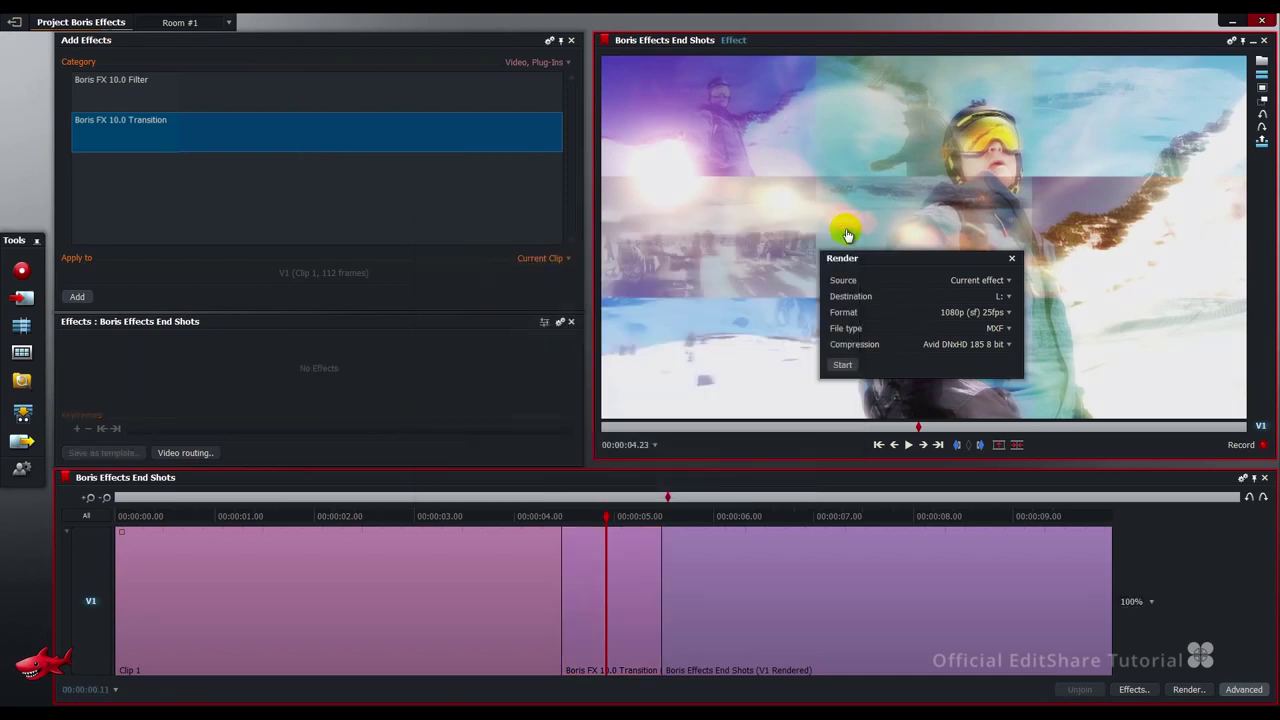
pyautogui.click(1011, 260)
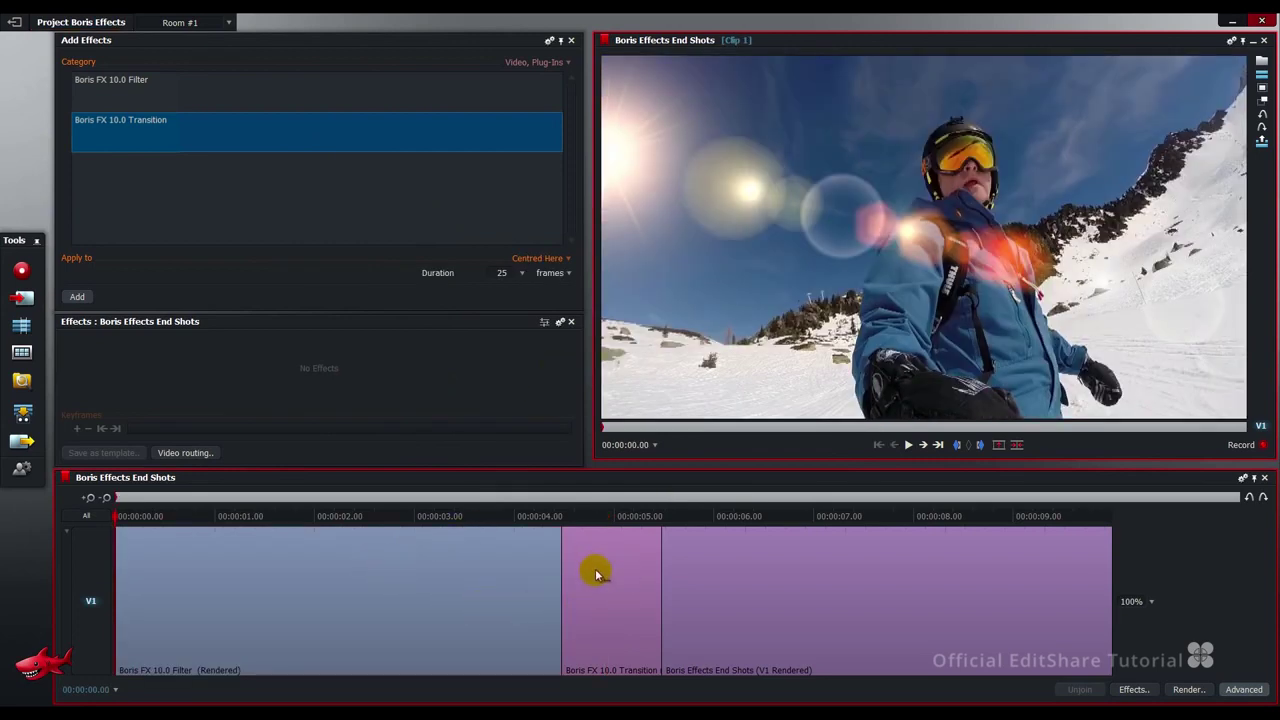
pyautogui.press('space')
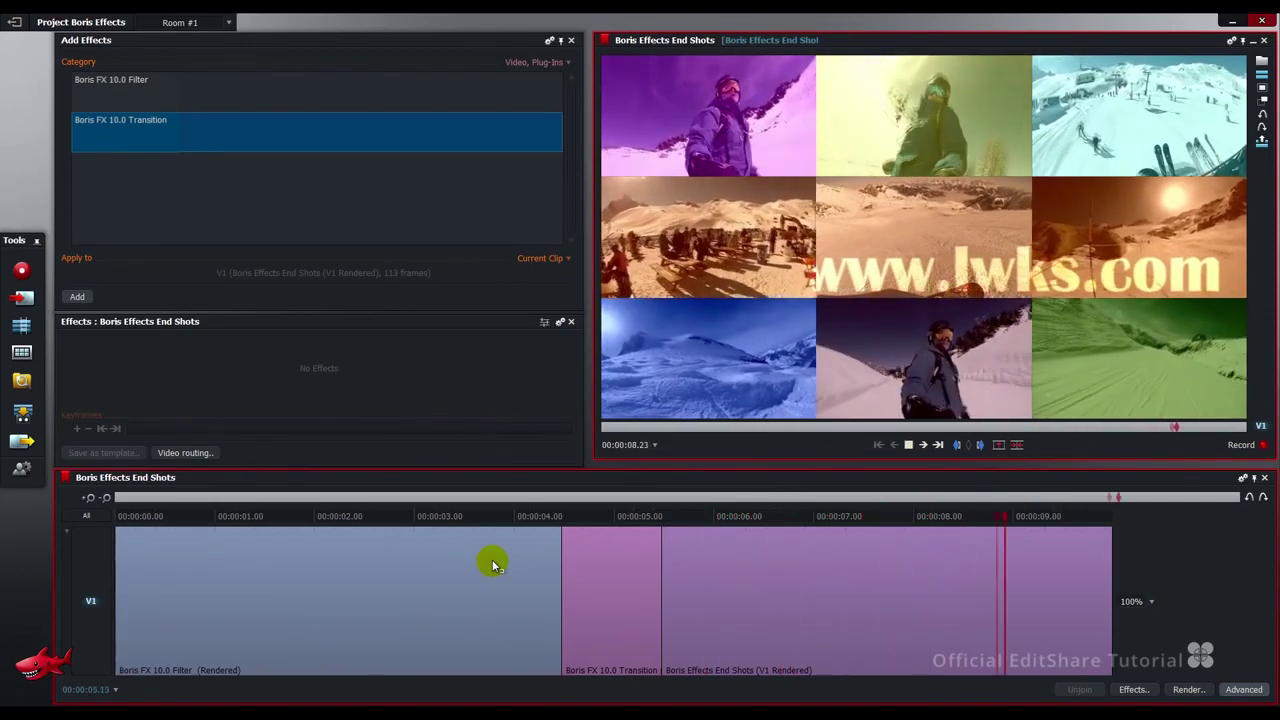
pyautogui.press('space')
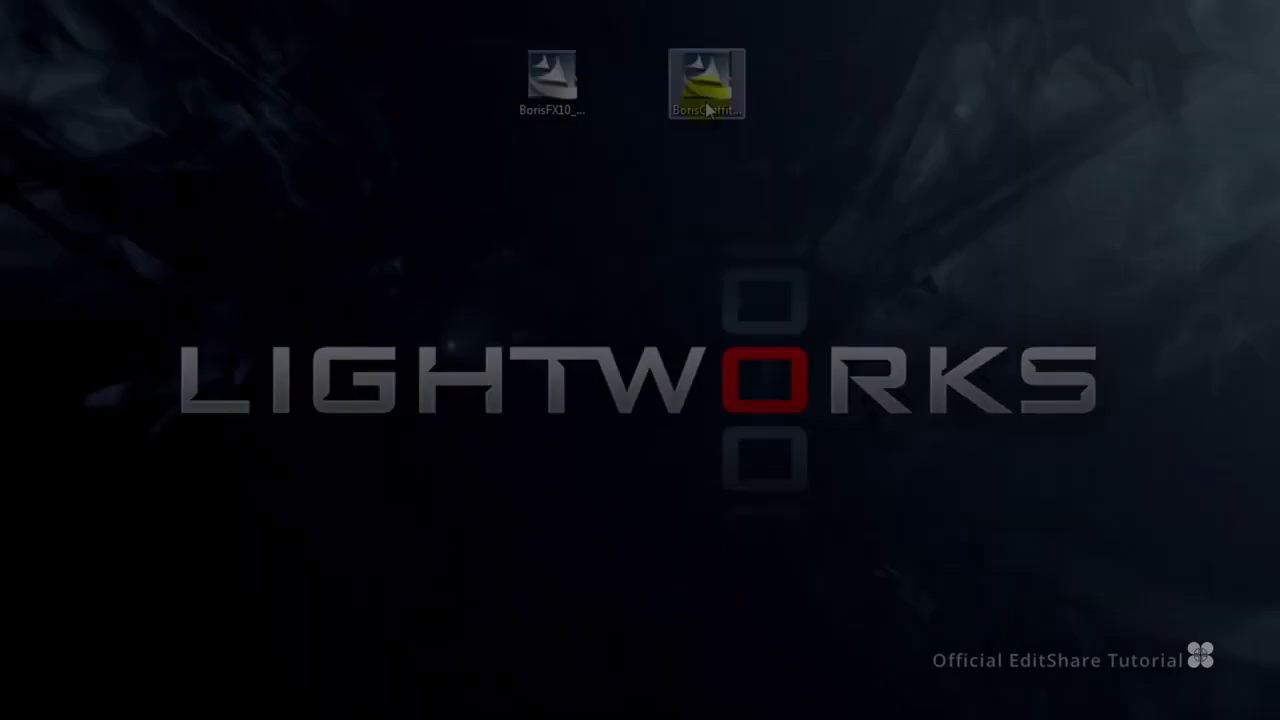
# Install Boris Graffiti 6 (32 Bit) via Custom setup with the Graffiti 6 Plugin For Lightworks feature.
pyautogui.doubleClick(706, 95)
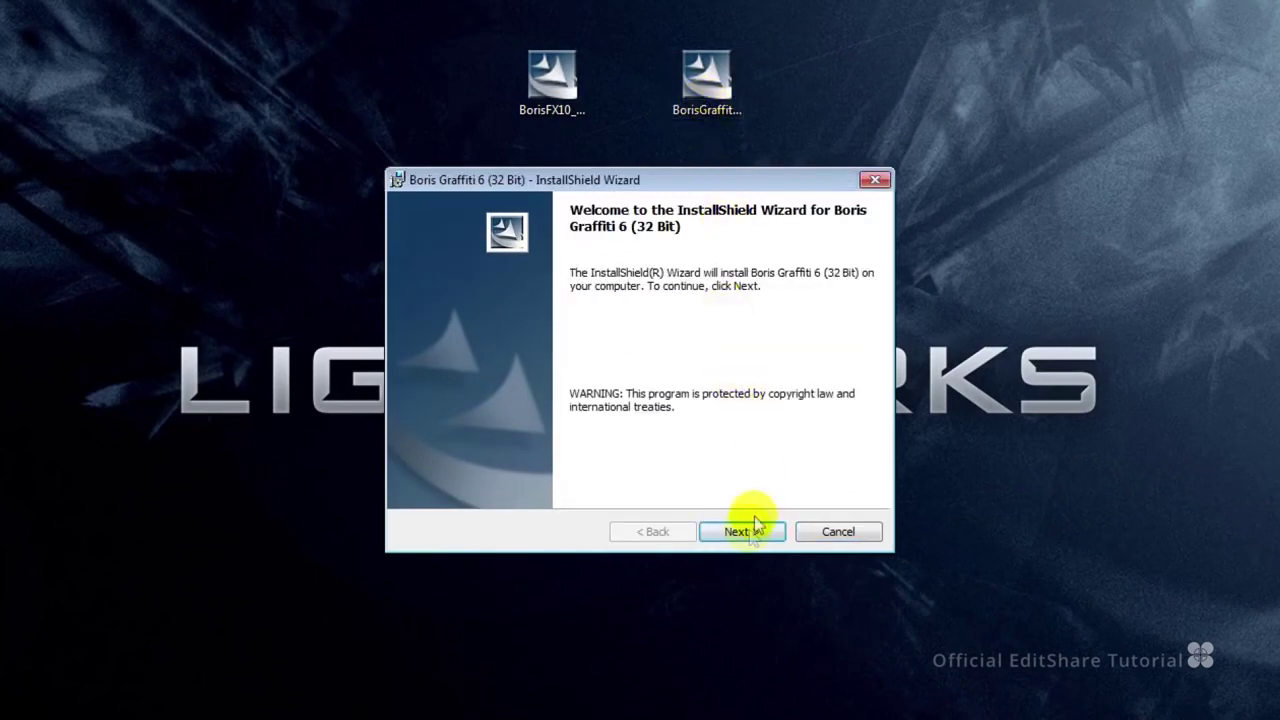
pyautogui.click(755, 527)
pyautogui.click(612, 457)
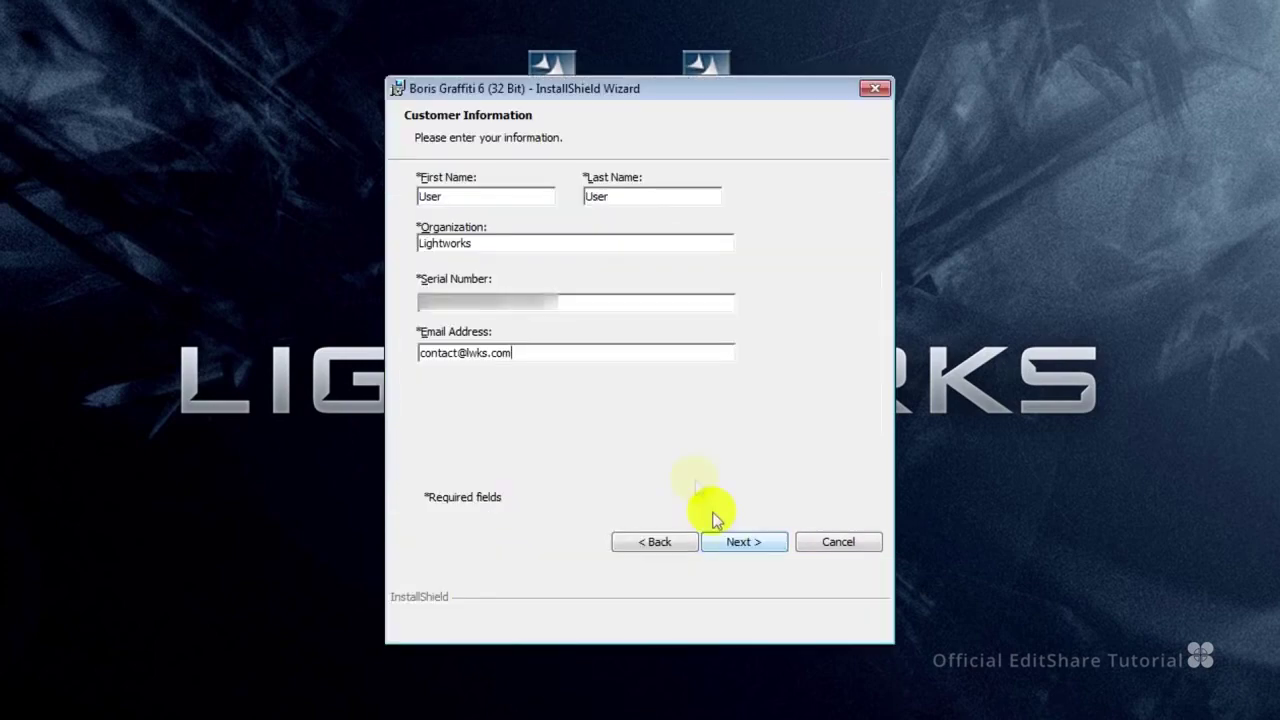
pyautogui.click(743, 540)
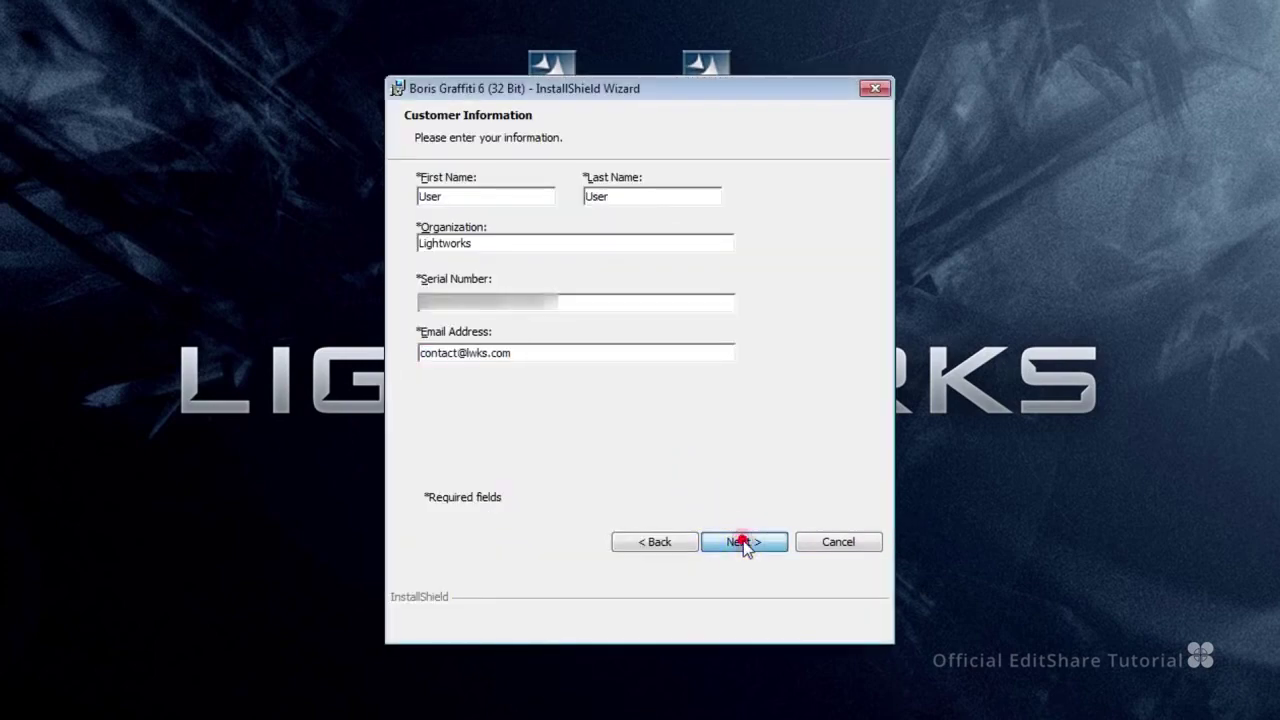
pyautogui.click(745, 540)
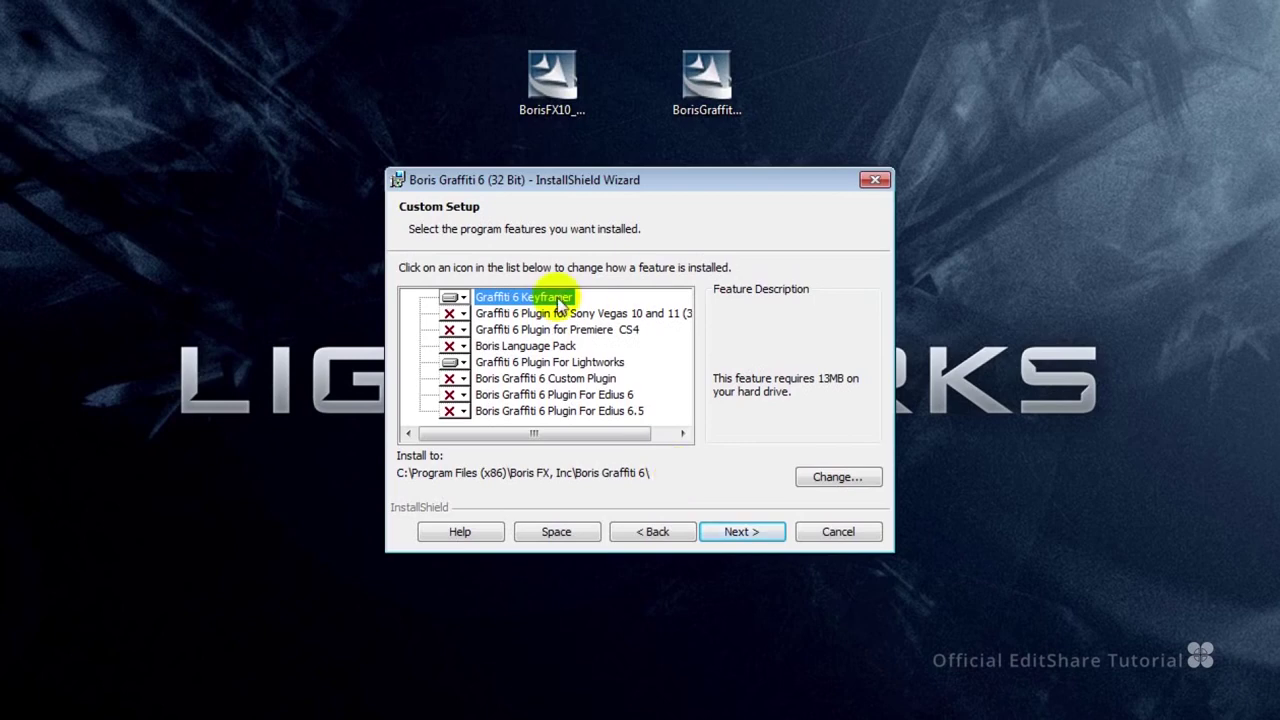
pyautogui.click(590, 364)
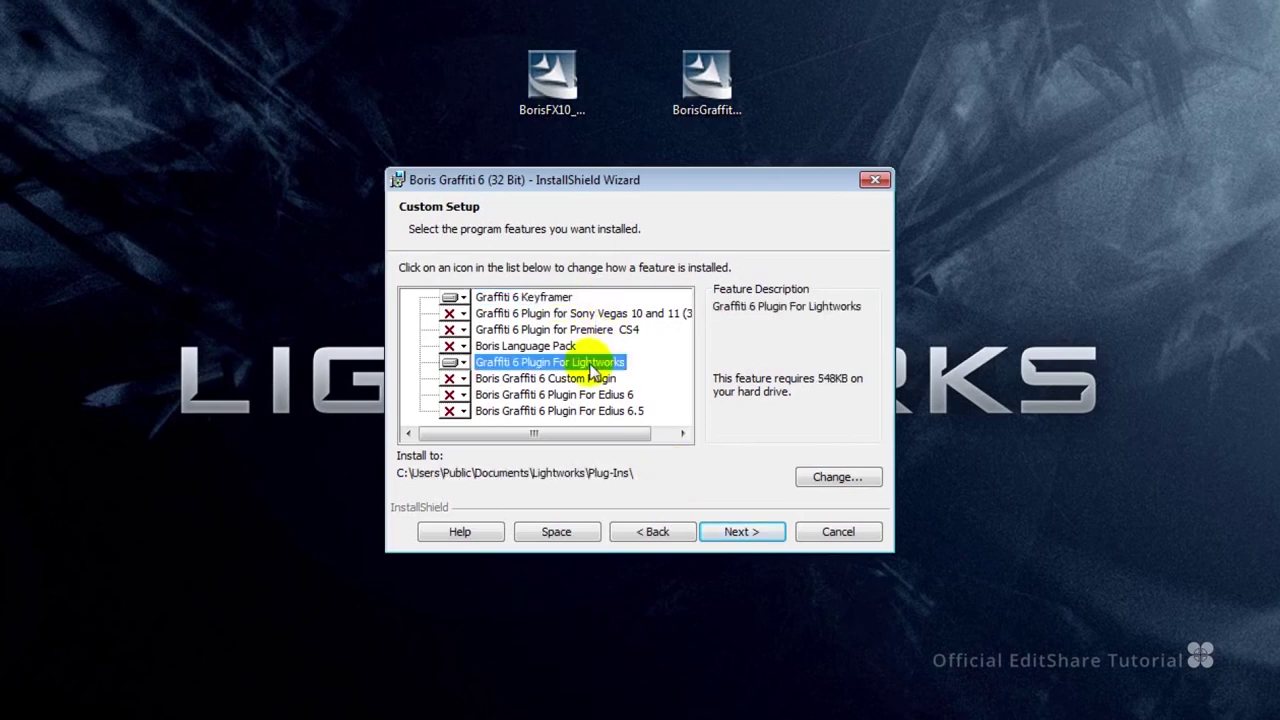
pyautogui.click(735, 532)
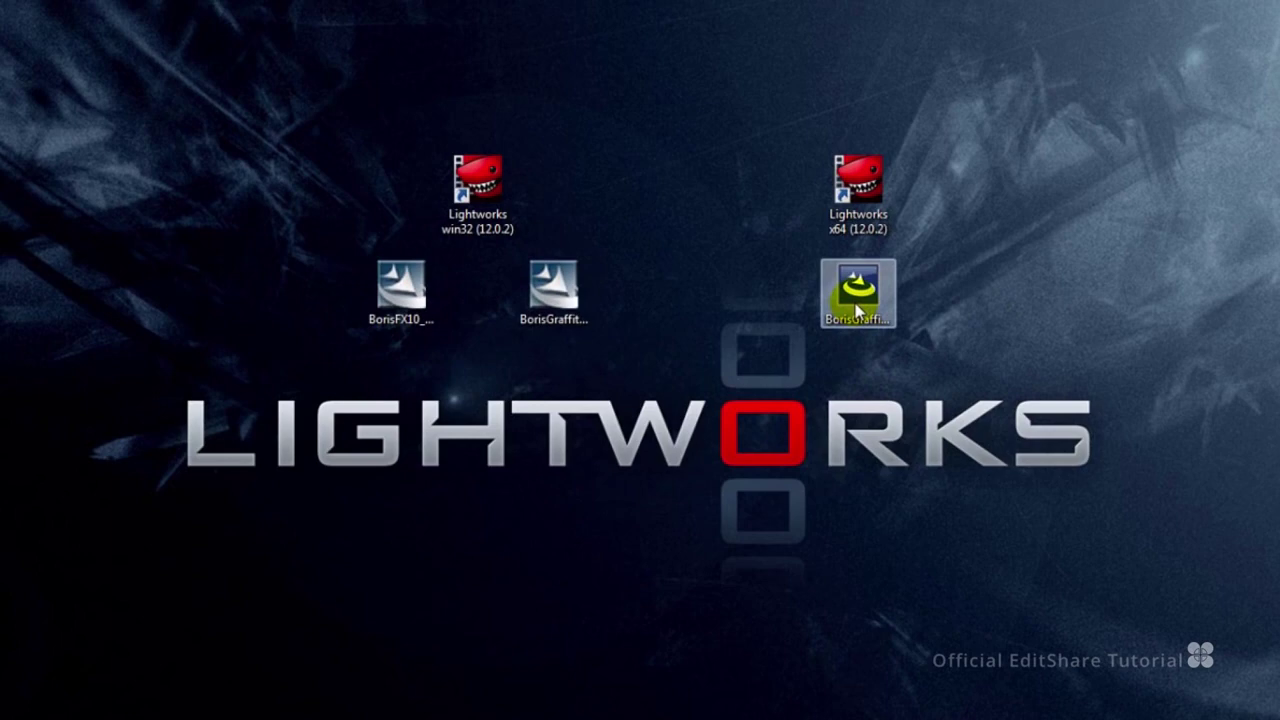
pyautogui.doubleClick(857, 312)
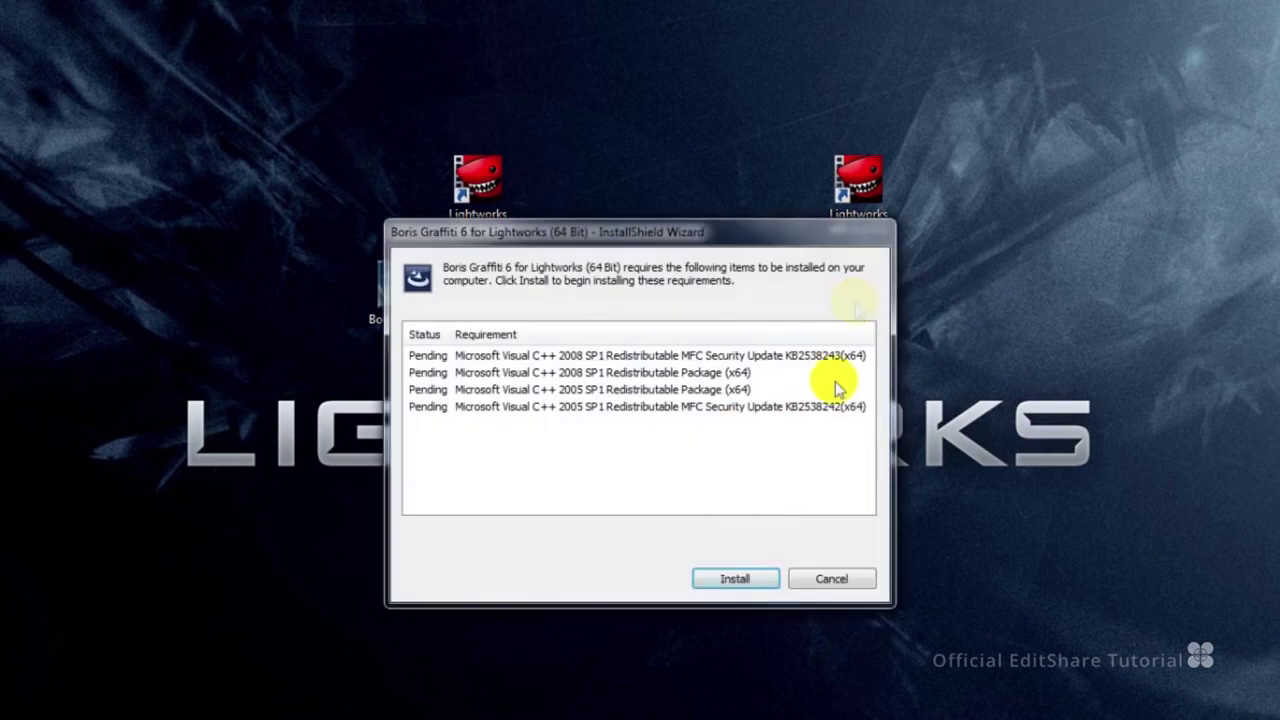
# Install the Visual C++ requirements and the 64-bit Graffiti 6 Plugin for Lightworks via Custom setup.
pyautogui.click(735, 578)
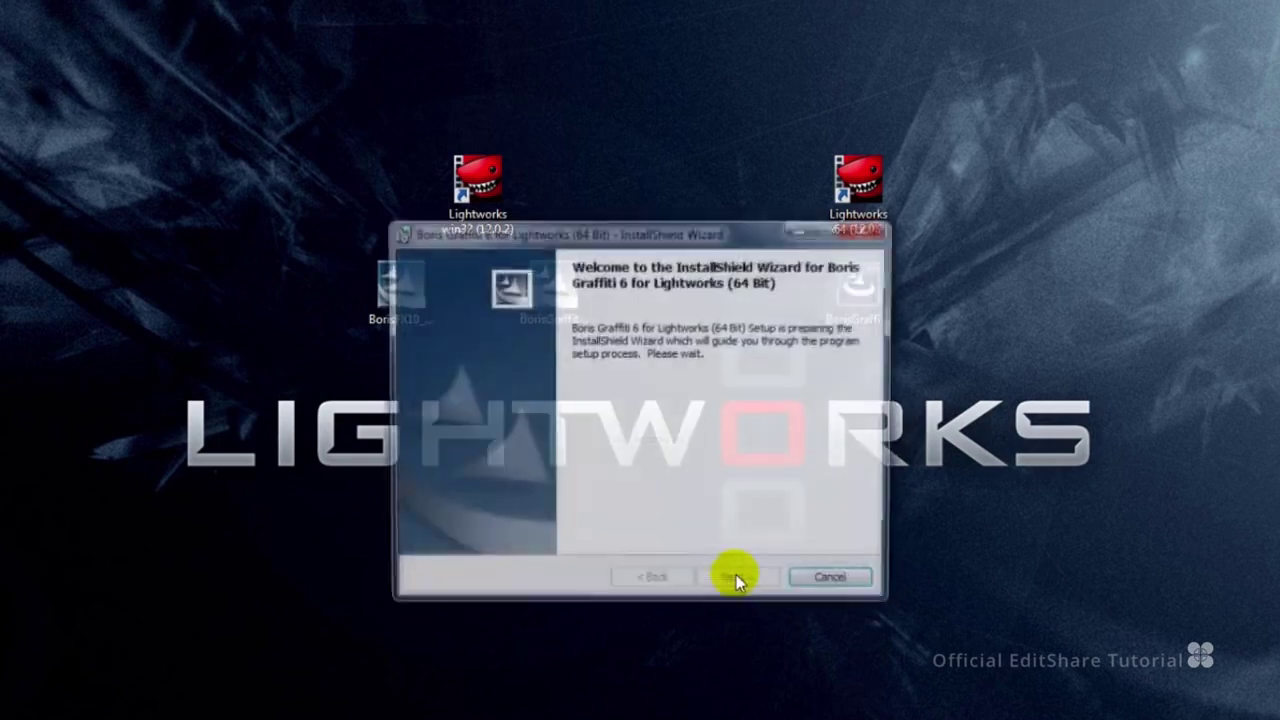
pyautogui.click(736, 583)
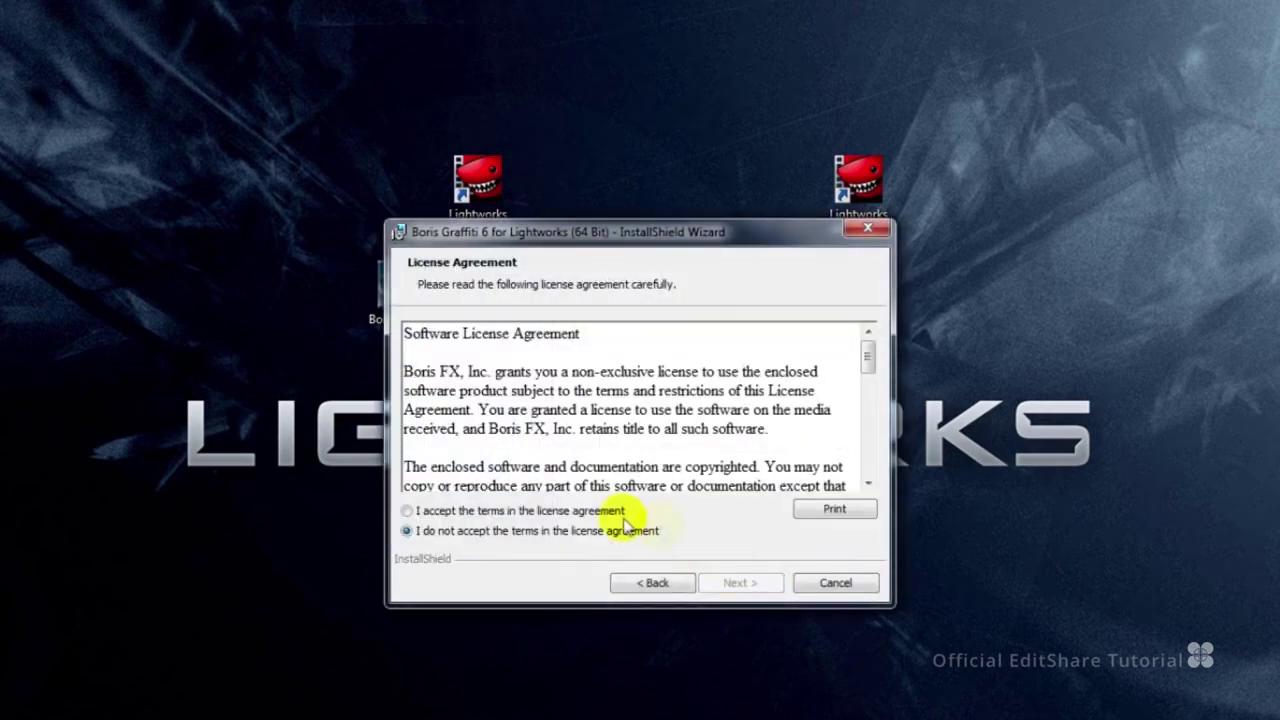
pyautogui.click(580, 511)
pyautogui.click(735, 583)
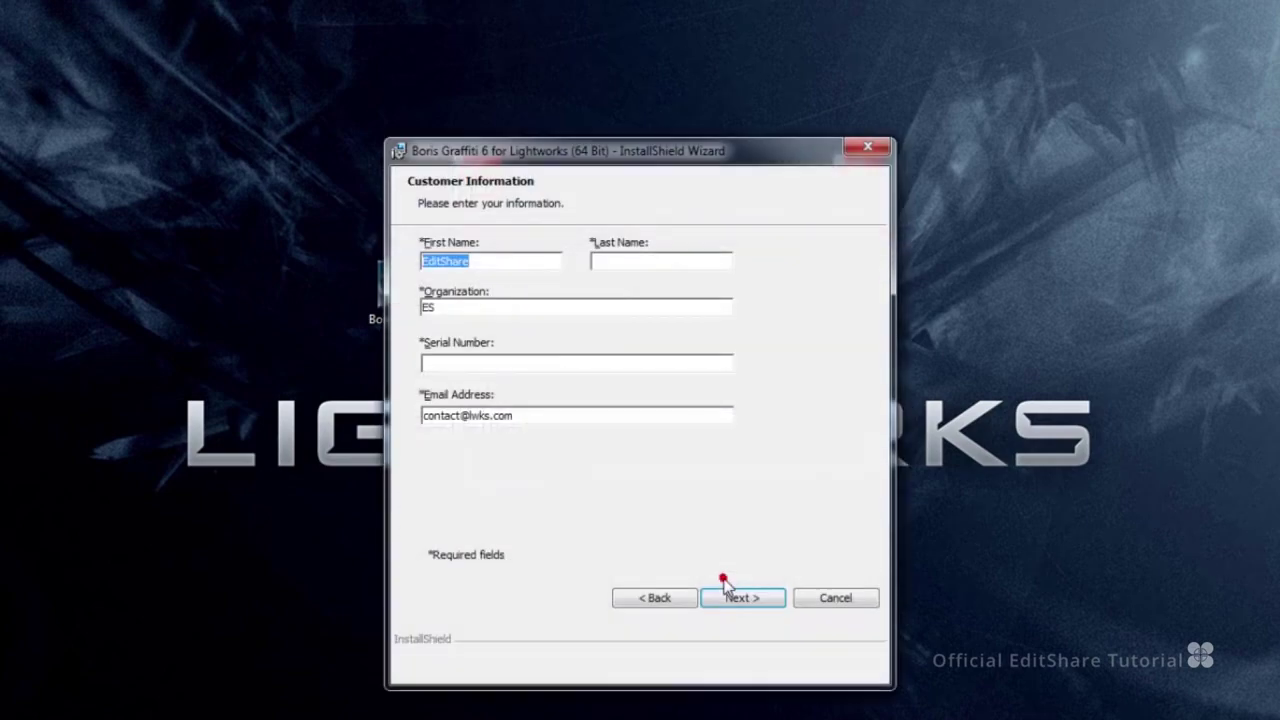
pyautogui.click(748, 598)
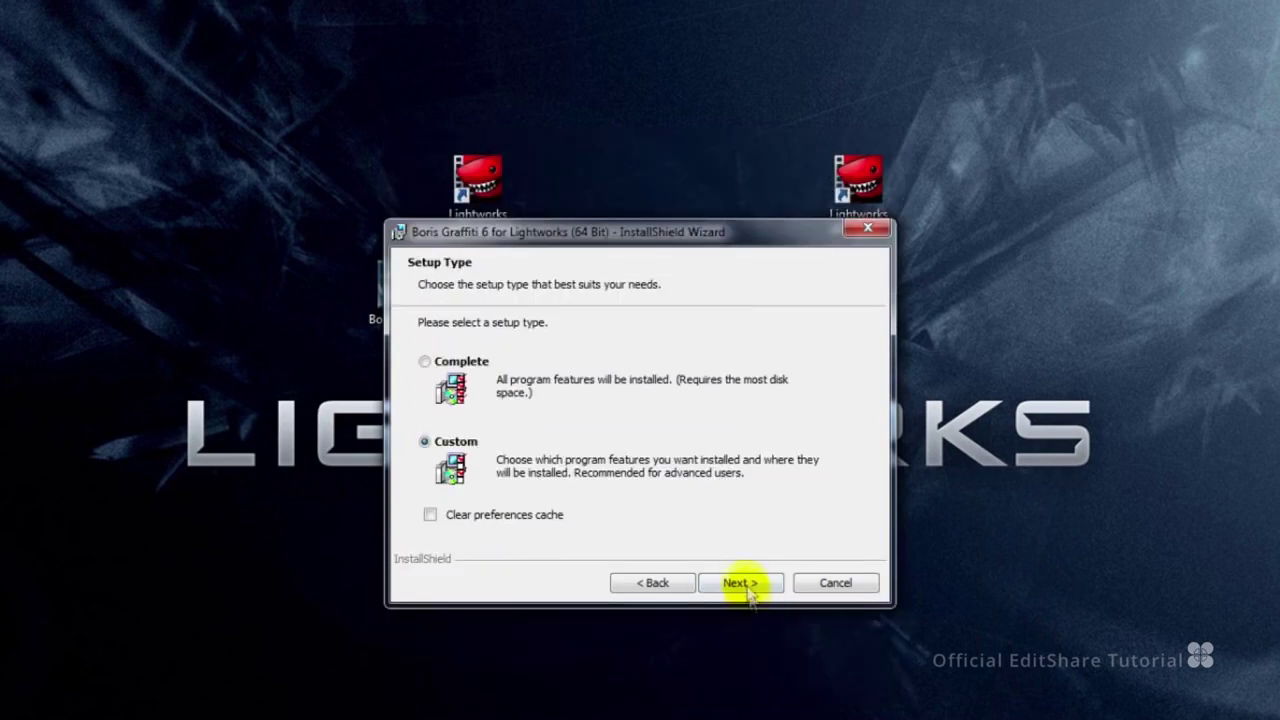
pyautogui.click(740, 583)
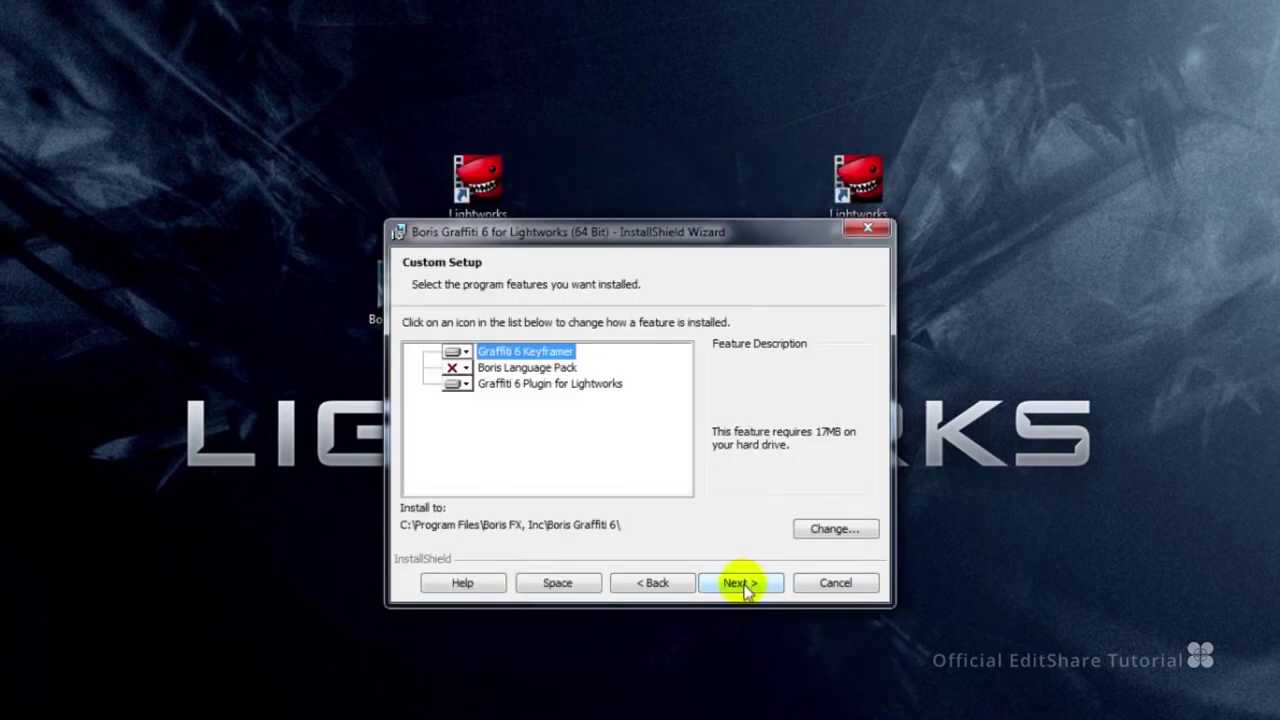
pyautogui.click(570, 385)
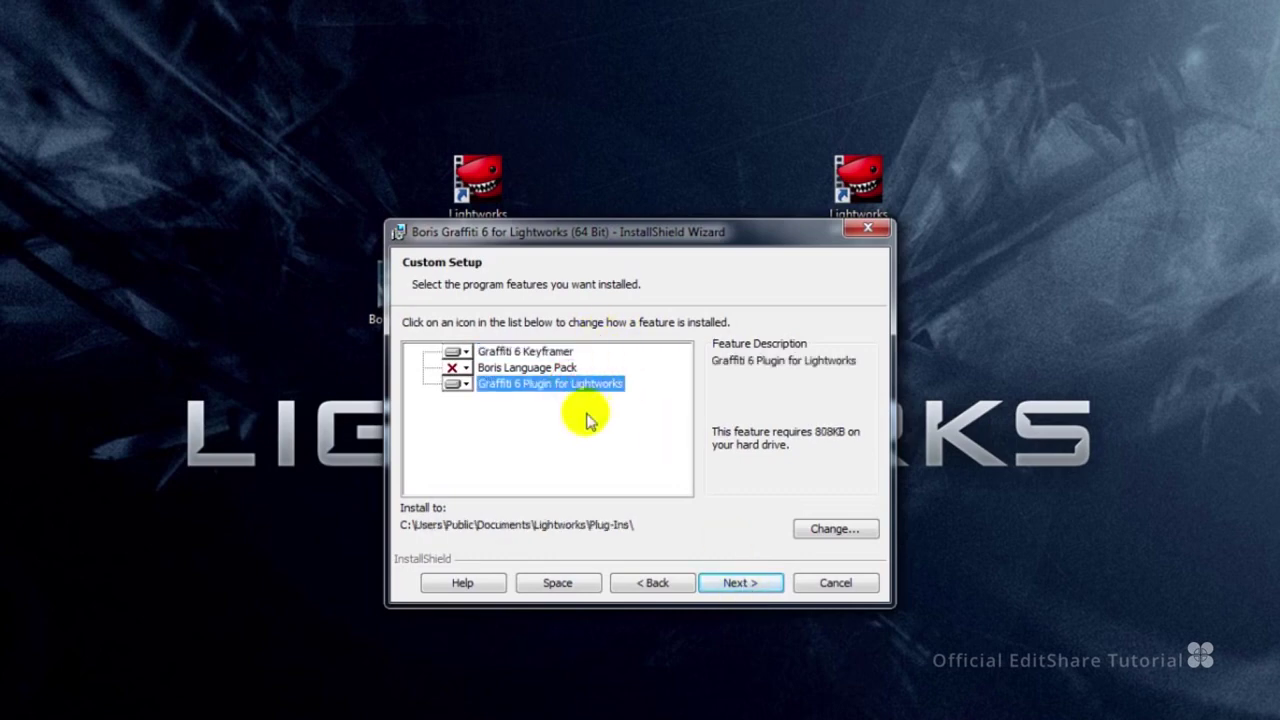
pyautogui.click(740, 584)
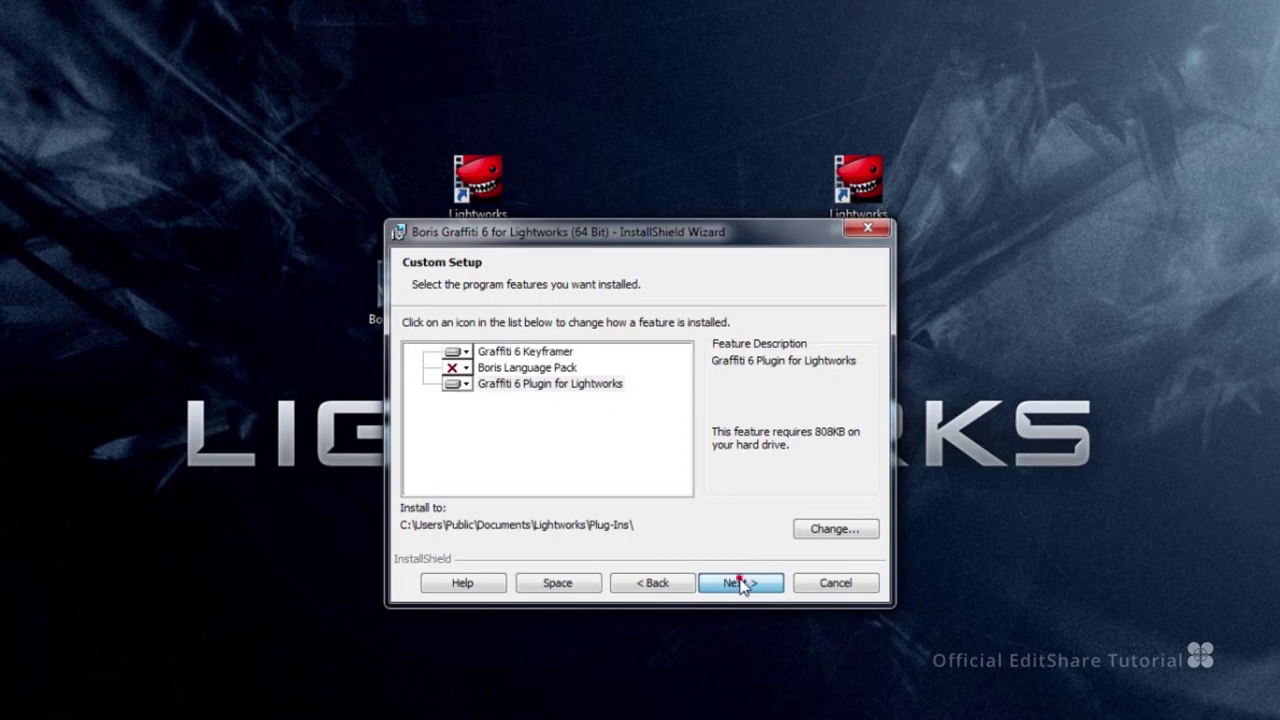
pyautogui.click(741, 584)
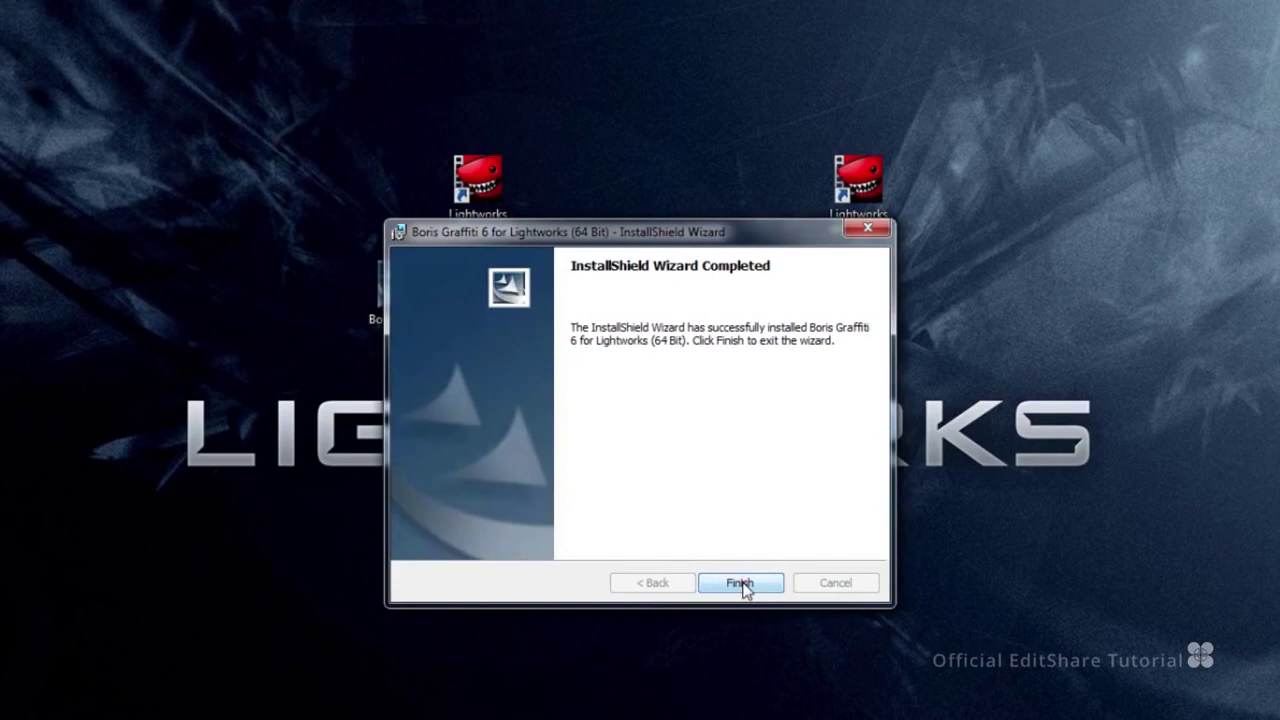
# Browse to Documents > Lightworks > Plug-Ins to check the installed Graffiti plugin files.
pyautogui.click(200, 412)
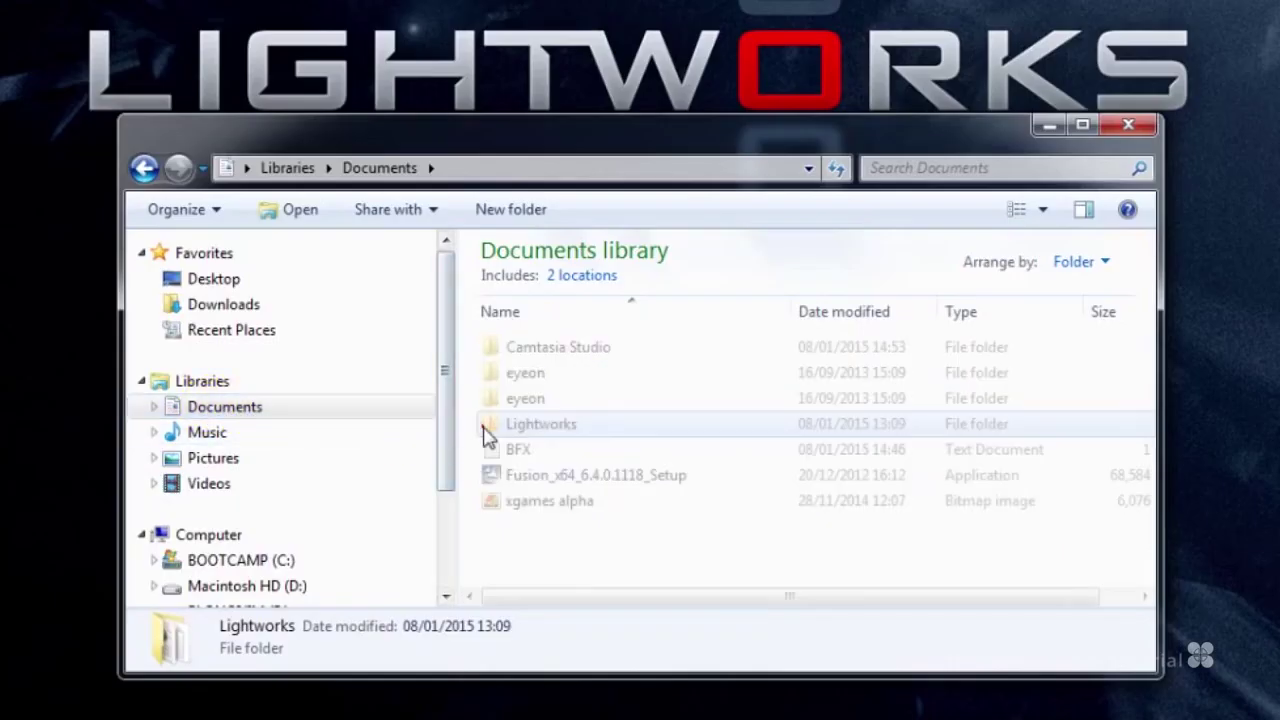
pyautogui.doubleClick(487, 432)
pyautogui.scroll(-1, 471, 428)
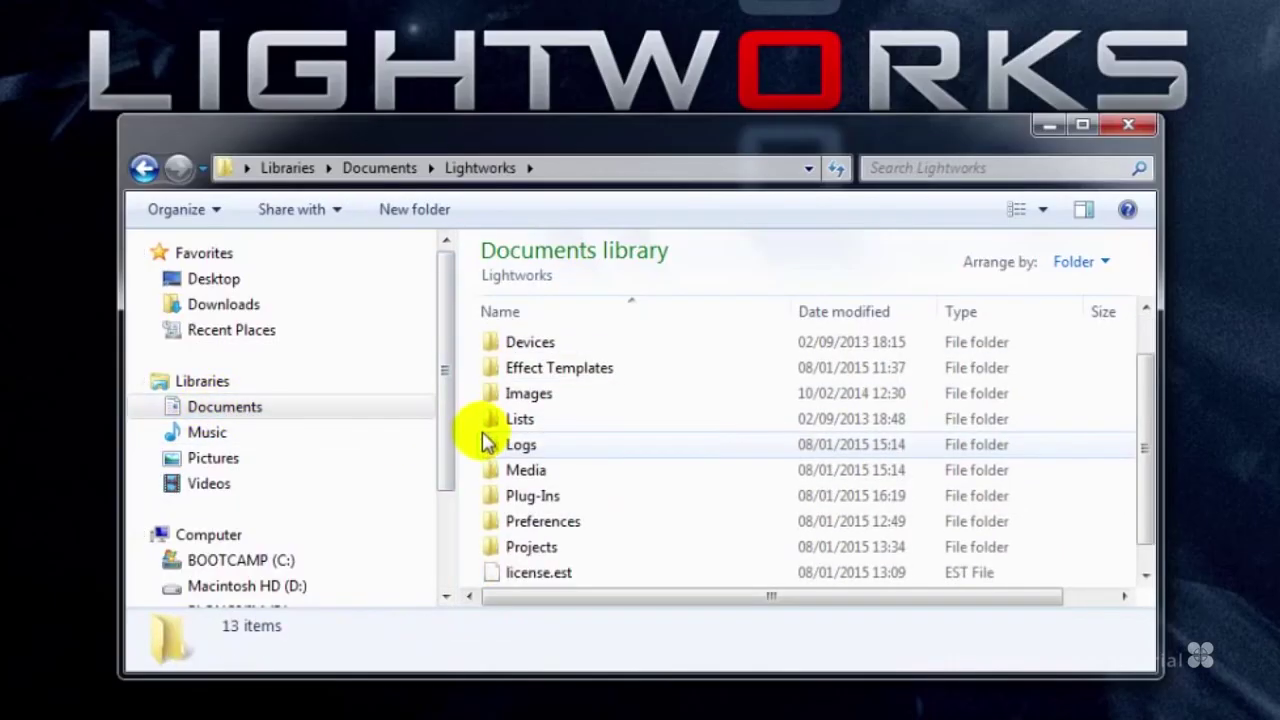
pyautogui.doubleClick(487, 498)
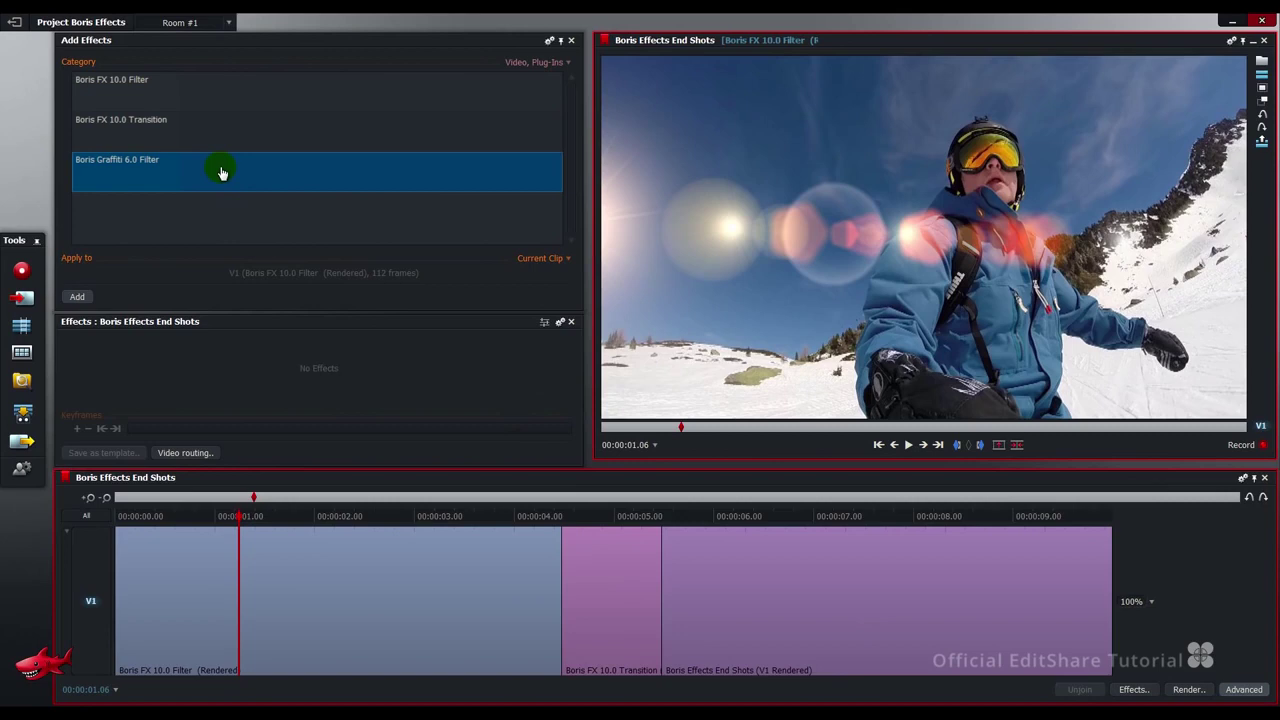
# Apply Boris Graffiti 6.0 Filter to the first V1 clip and launch it in Boris Graffiti 6.
pyautogui.moveTo(222, 173); pyautogui.dragTo(276, 556)
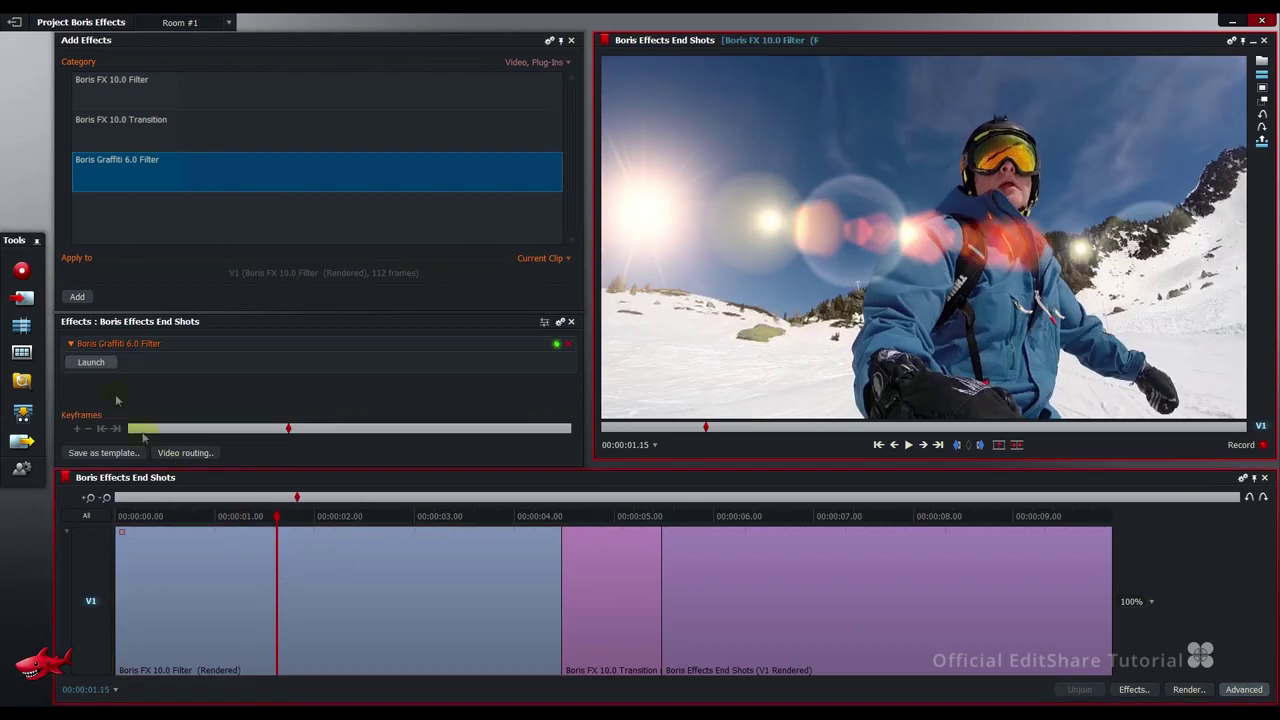
pyautogui.click(90, 364)
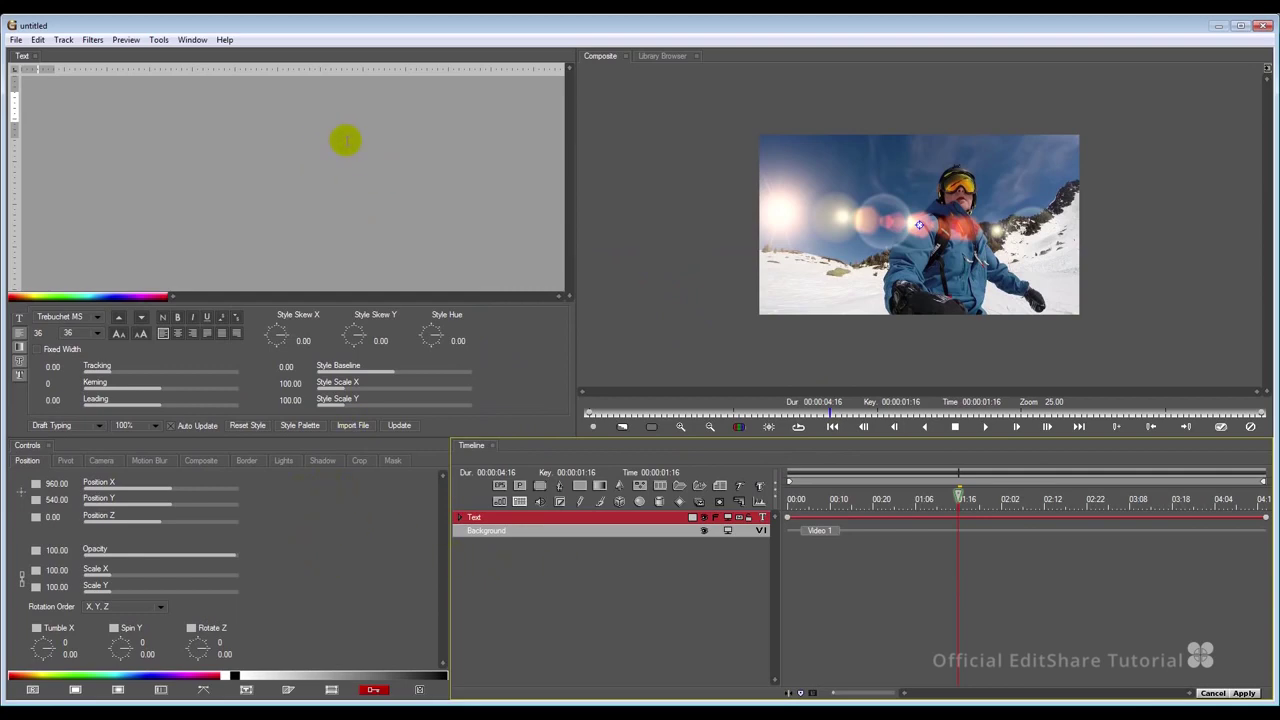
# Load the Lower Third 5 template from the Library Browser and select its track in the Composite view.
pyautogui.click(192, 39)
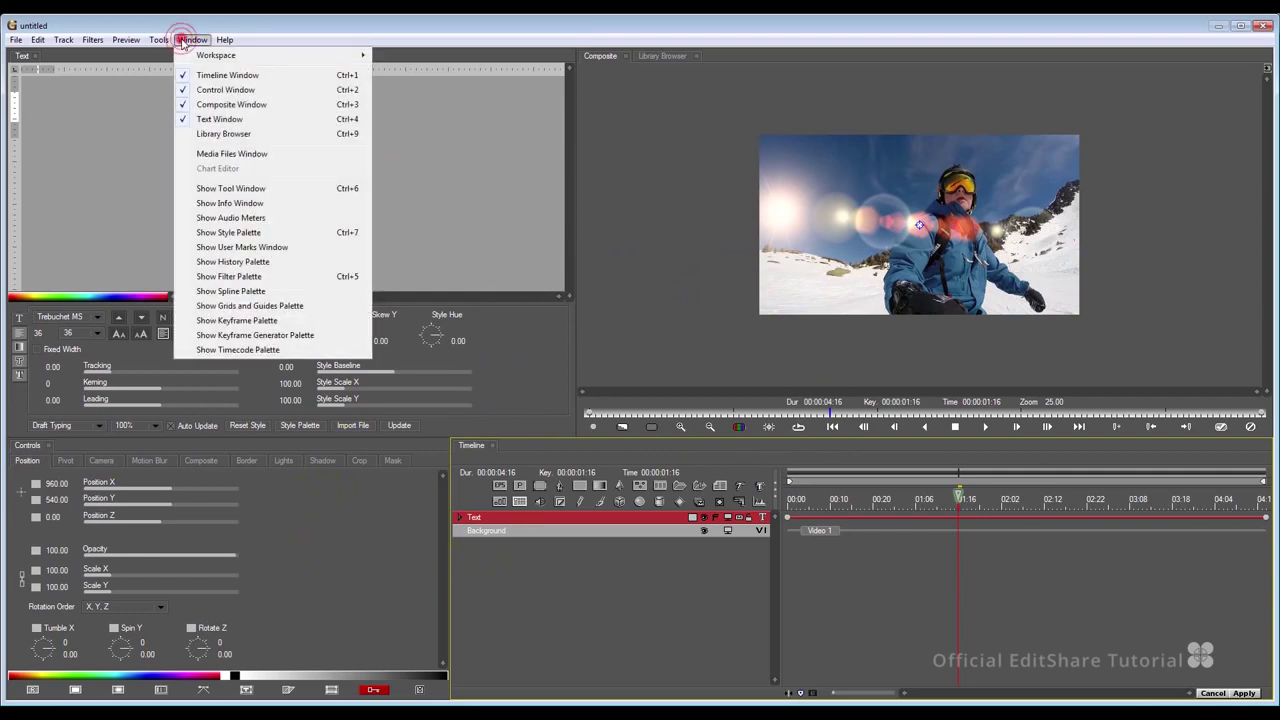
pyautogui.click(222, 135)
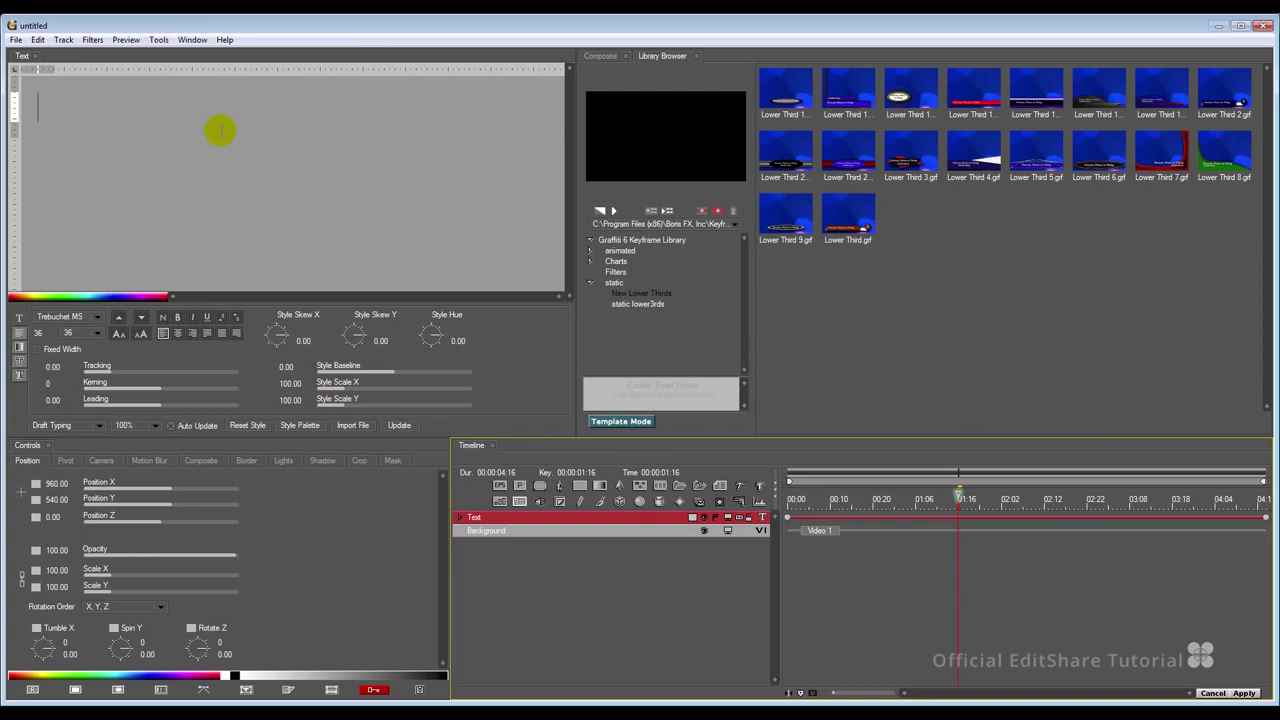
pyautogui.click(975, 160)
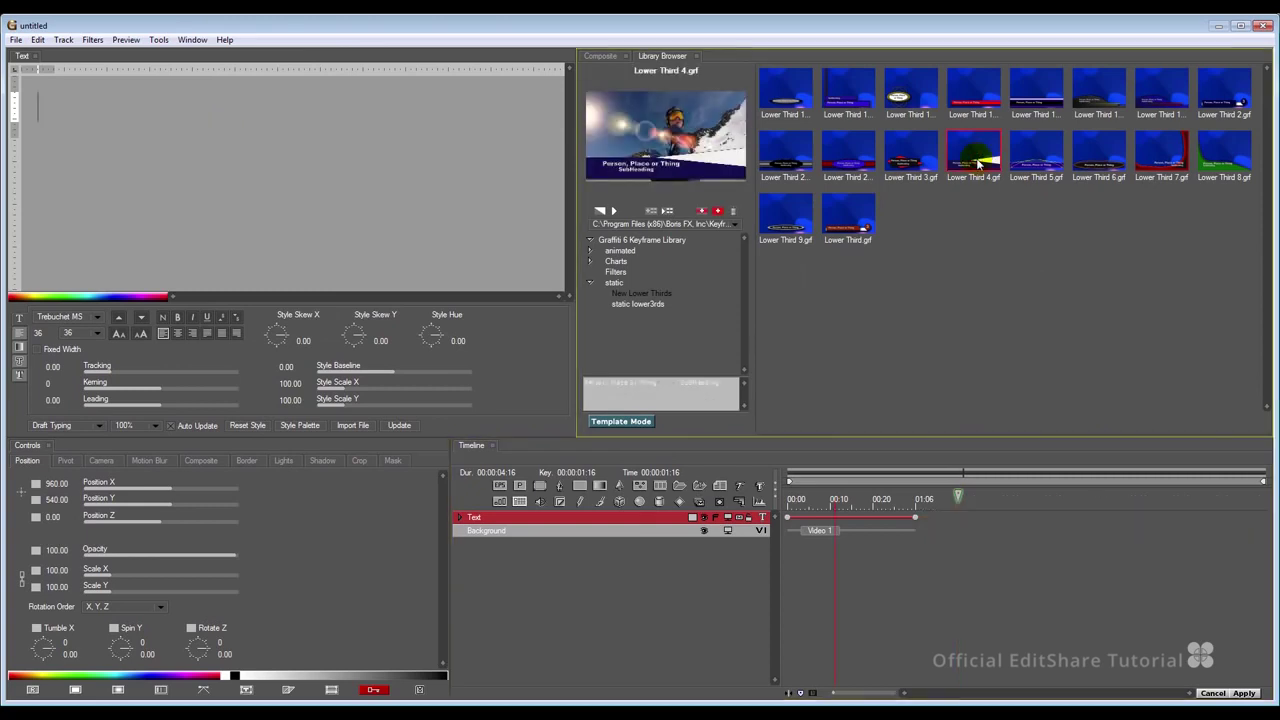
pyautogui.click(1025, 153)
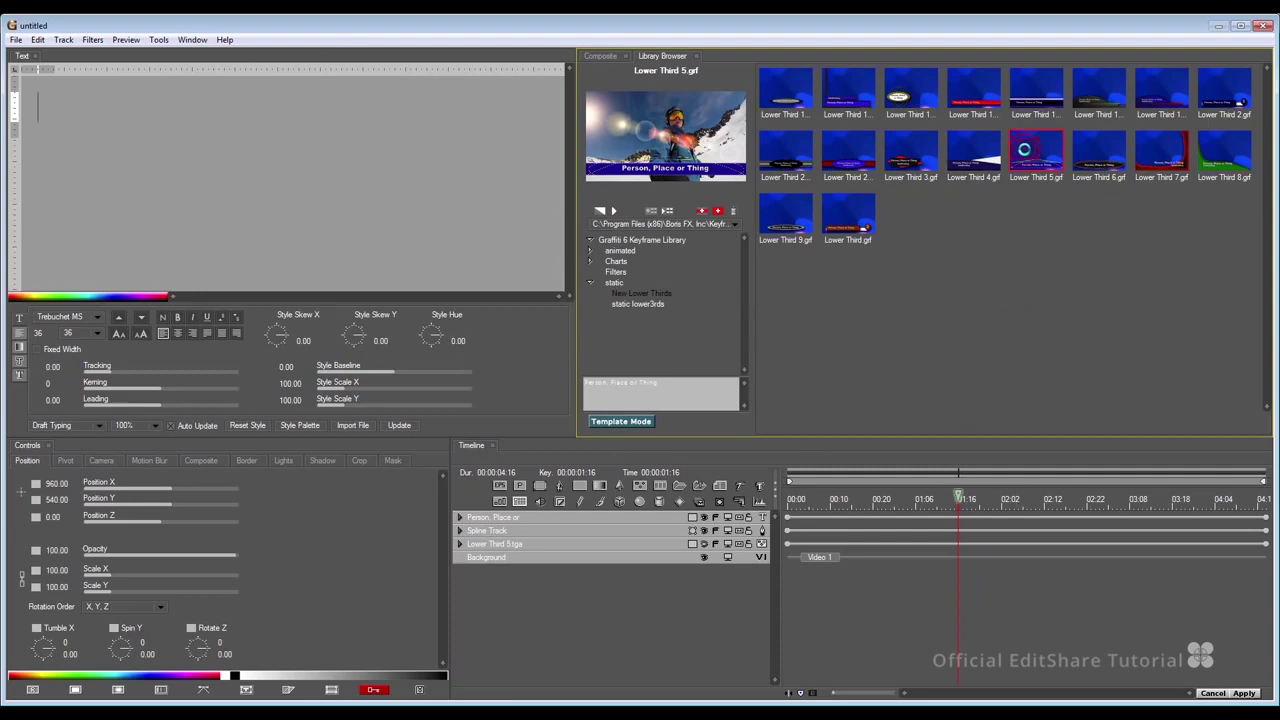
pyautogui.click(602, 57)
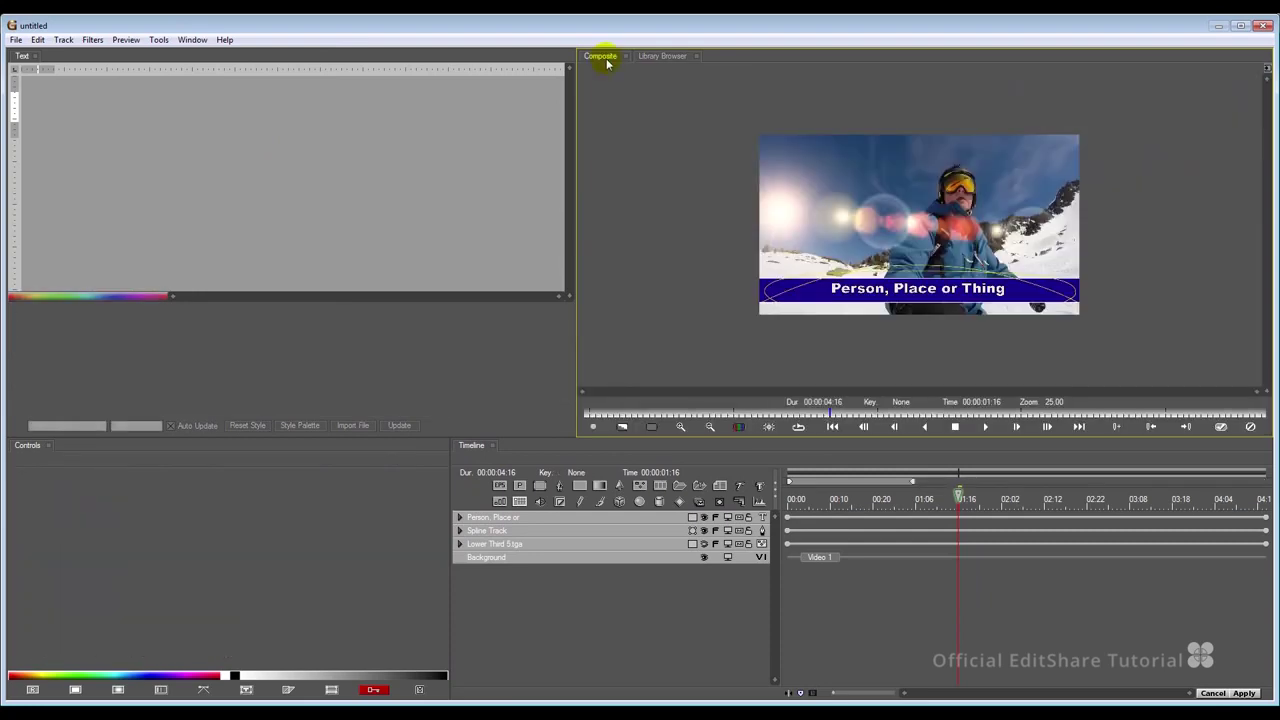
pyautogui.click(510, 530)
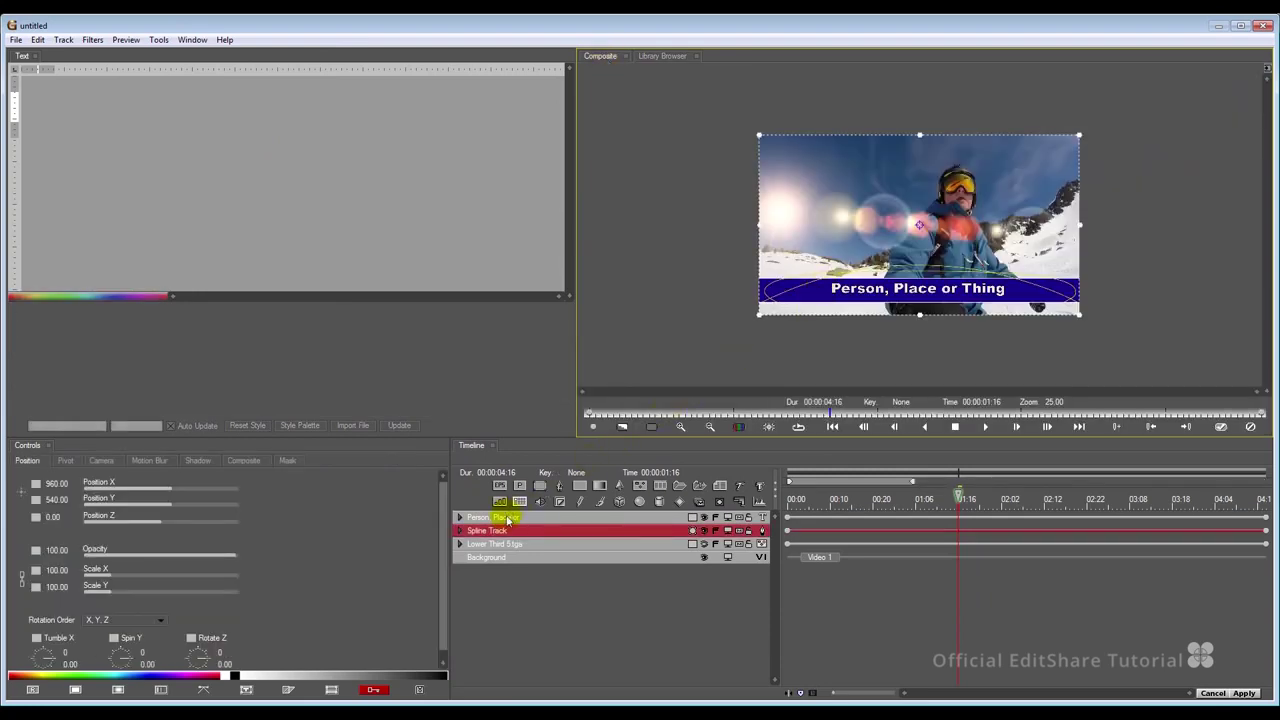
# Replace the 'Person, Place or Thing' placeholder with the athlete's name followed by '- GOLD Medal'.
pyautogui.click(507, 518)
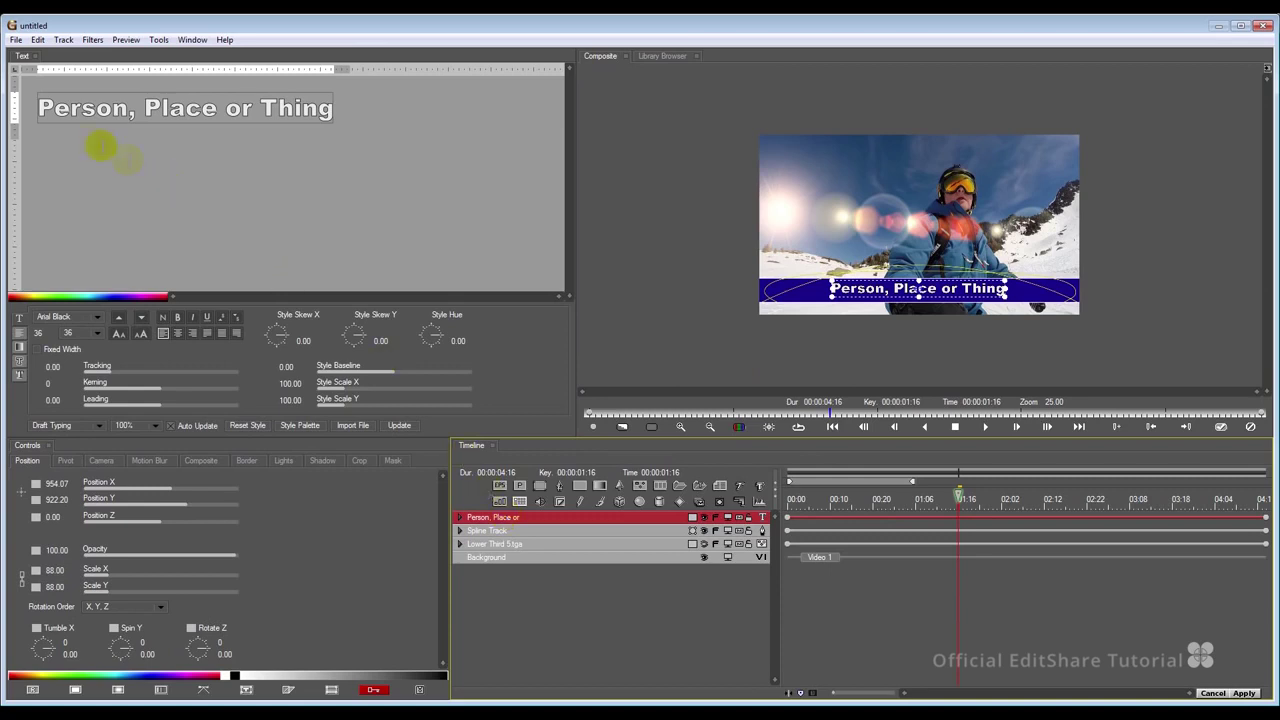
pyautogui.moveTo(40, 108); pyautogui.dragTo(334, 106)
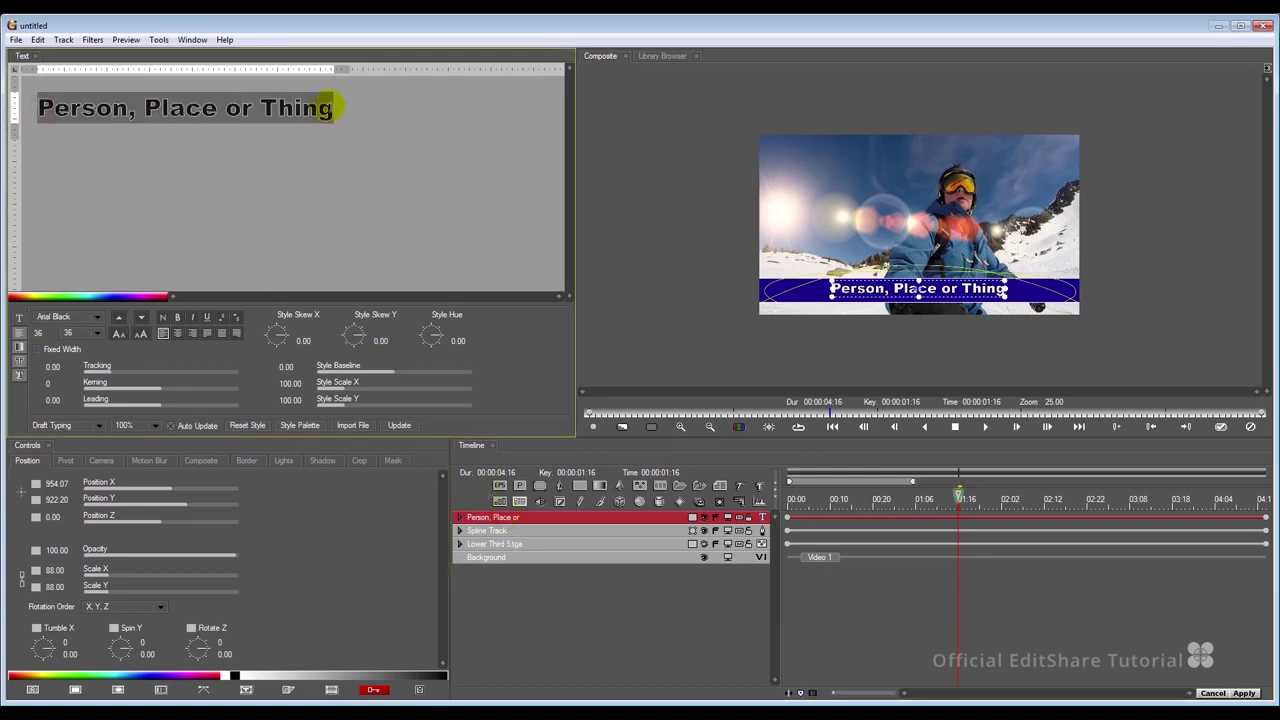
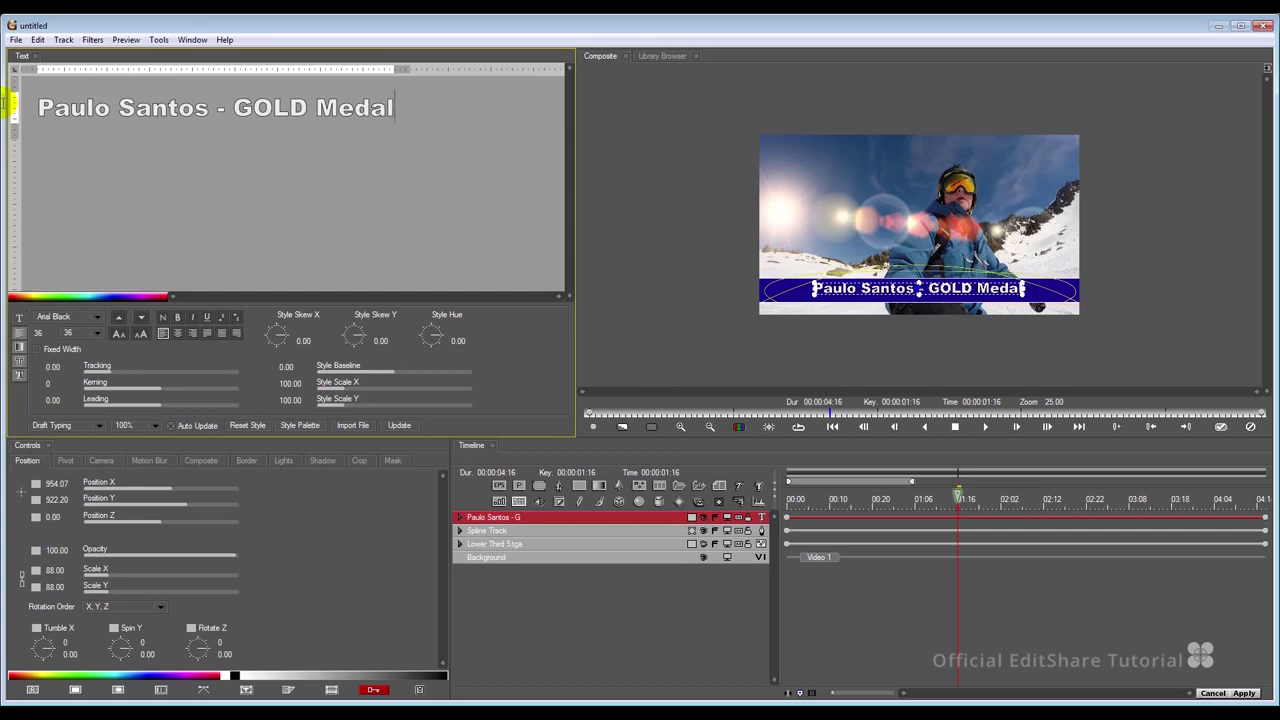
# Set the title font to Trebuchet MS and italicise the athlete's name.
pyautogui.moveTo(398, 108); pyautogui.dragTo(15, 120)
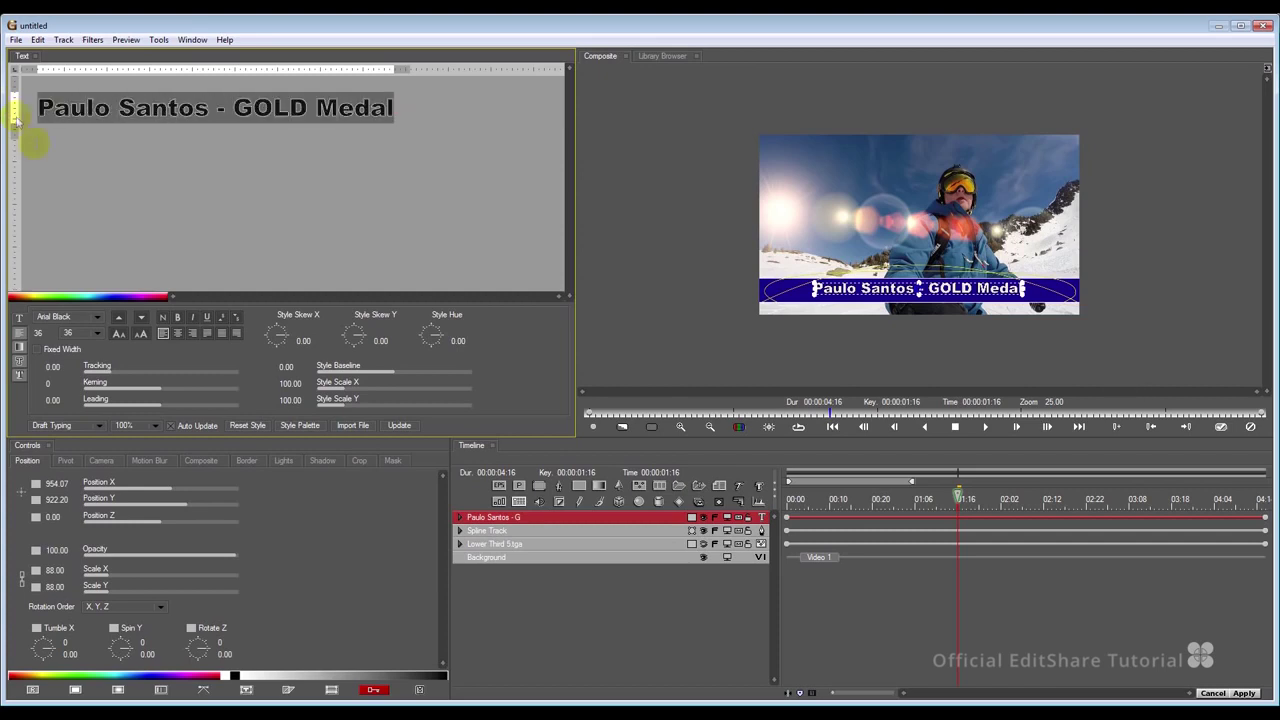
pyautogui.click(75, 317)
pyautogui.moveTo(165, 148); pyautogui.dragTo(157, 320)
pyautogui.click(72, 286)
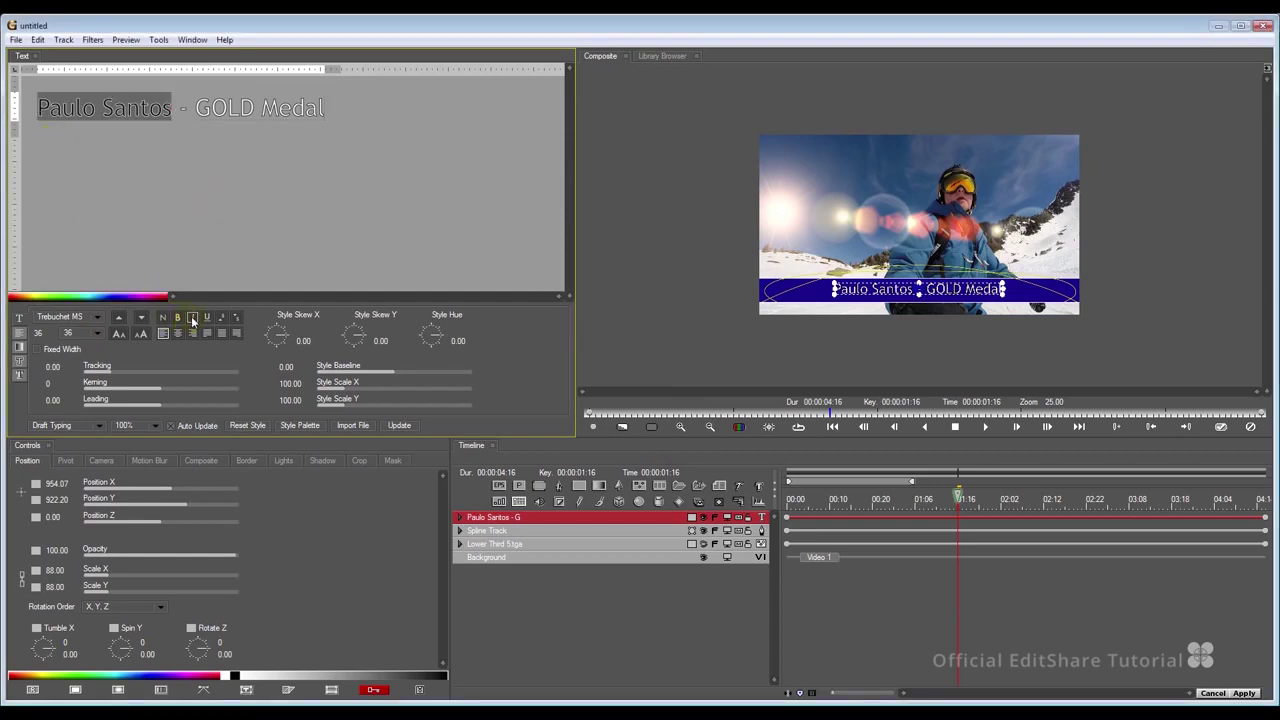
pyautogui.click(193, 321)
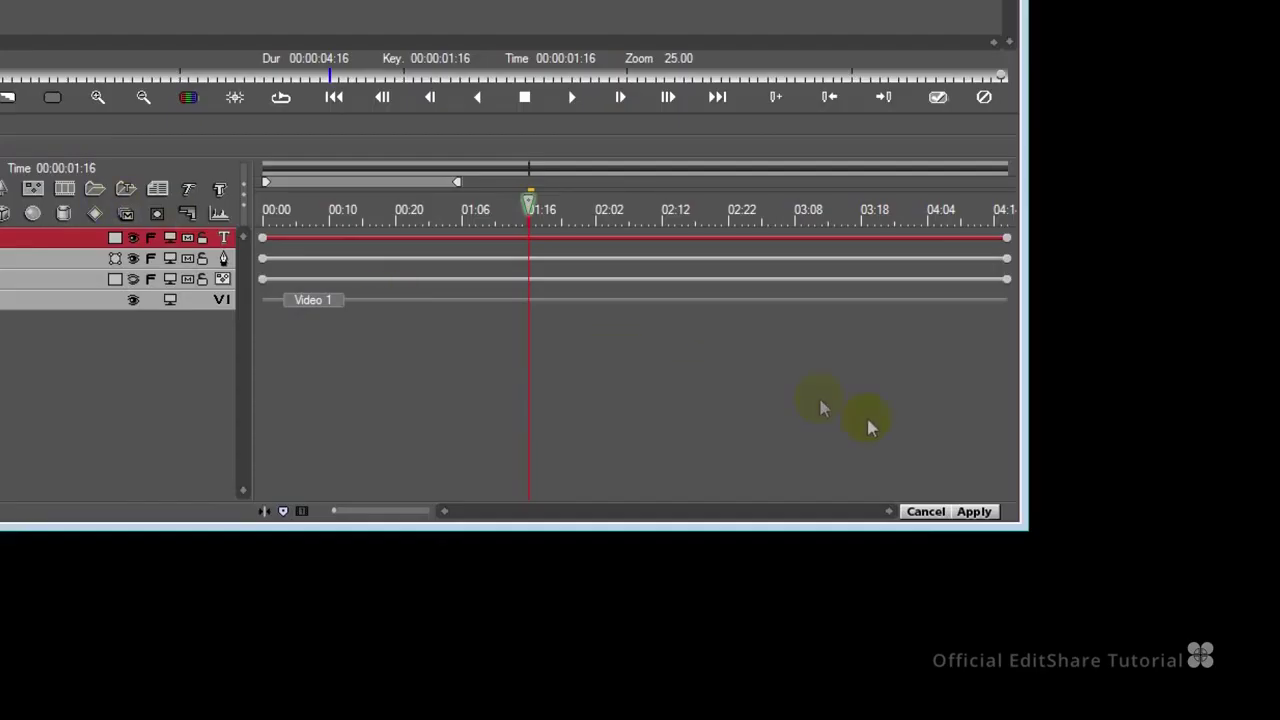
# Apply the Graffiti title back to the Lightworks clip and move to the 00:00:01.00 mark.
pyautogui.click(974, 511)
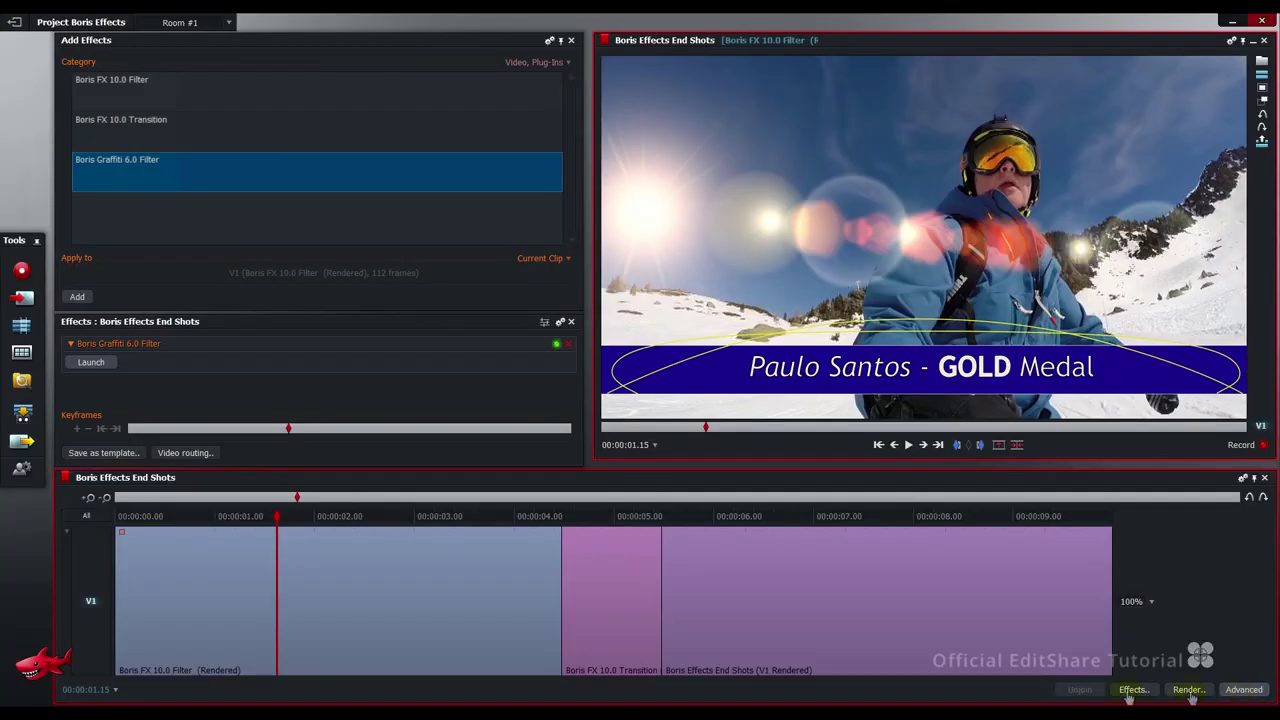
pyautogui.click(643, 443)
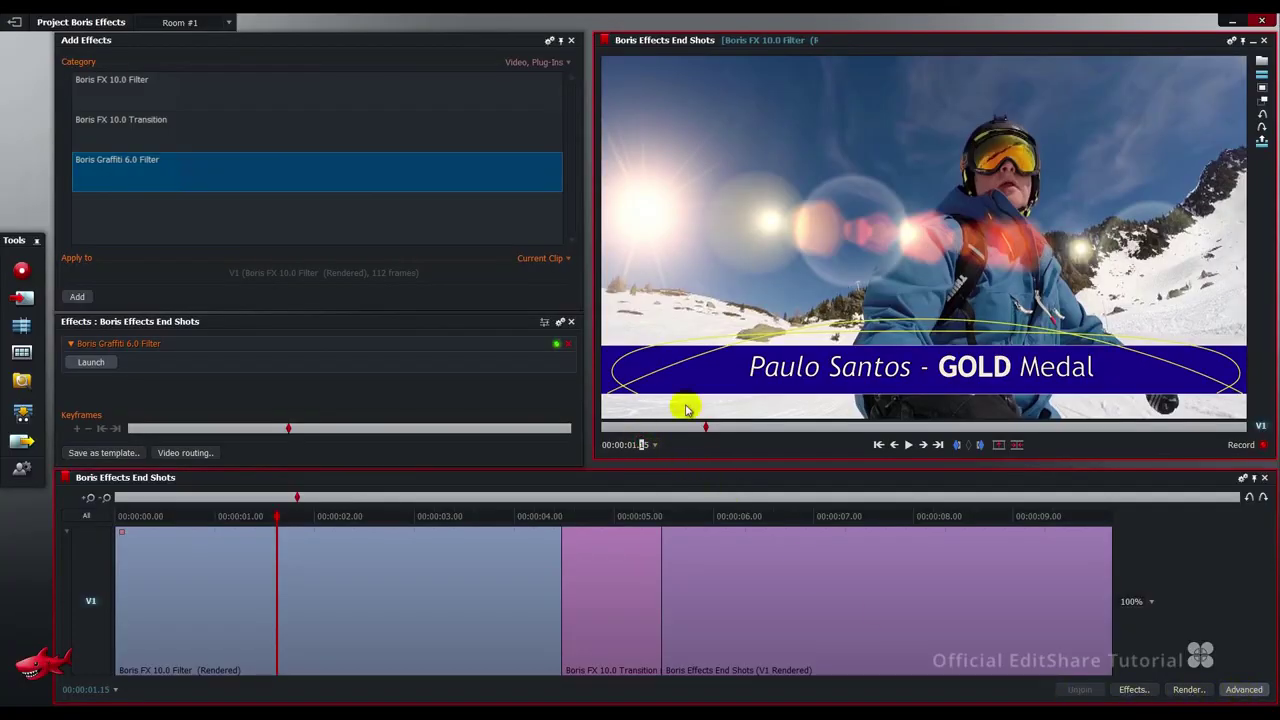
pyautogui.write('00')
pyautogui.press('Return')
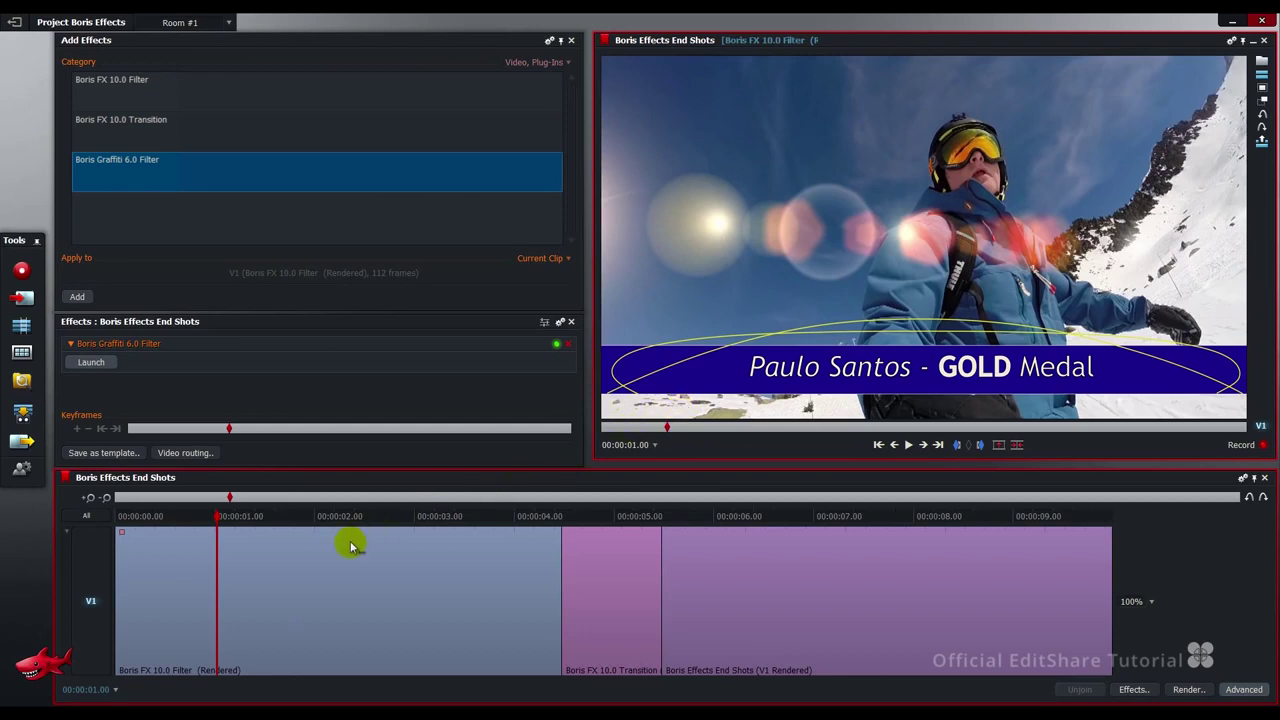
# Remove the Graffiti filter from the clip section before 1 second and the section after 4 seconds.
pyautogui.rightClick(148, 542)
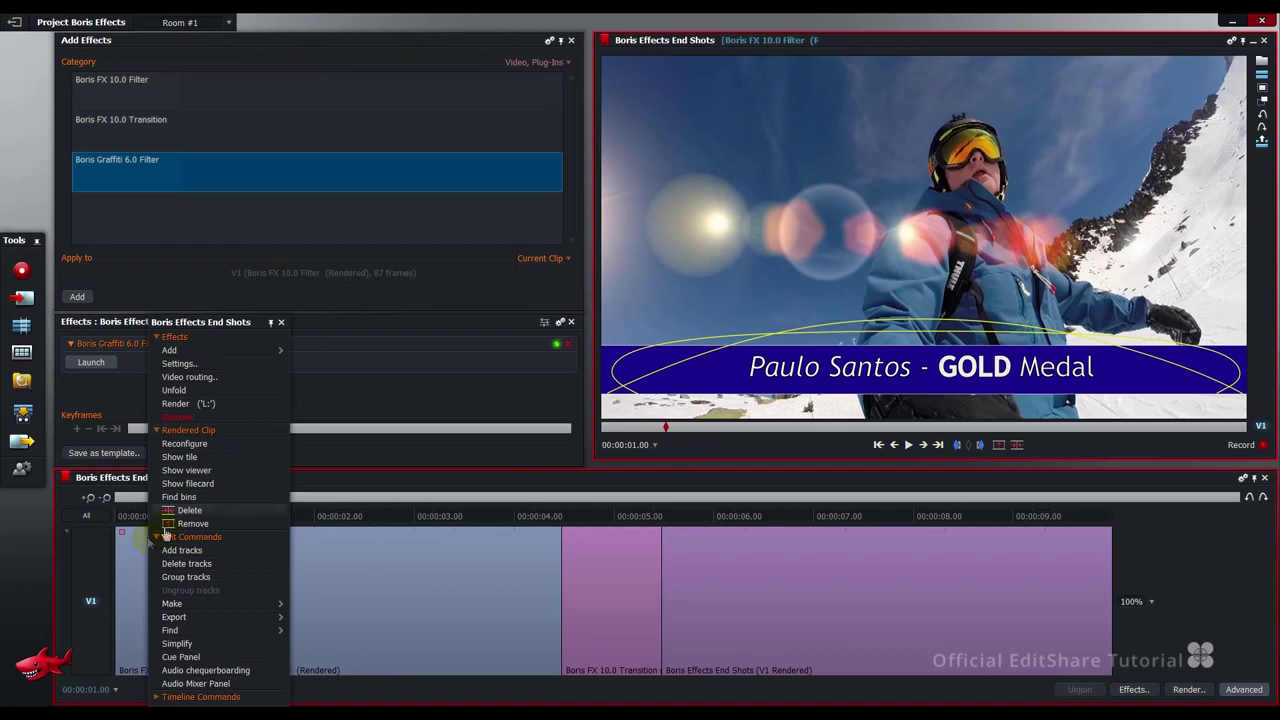
pyautogui.click(180, 421)
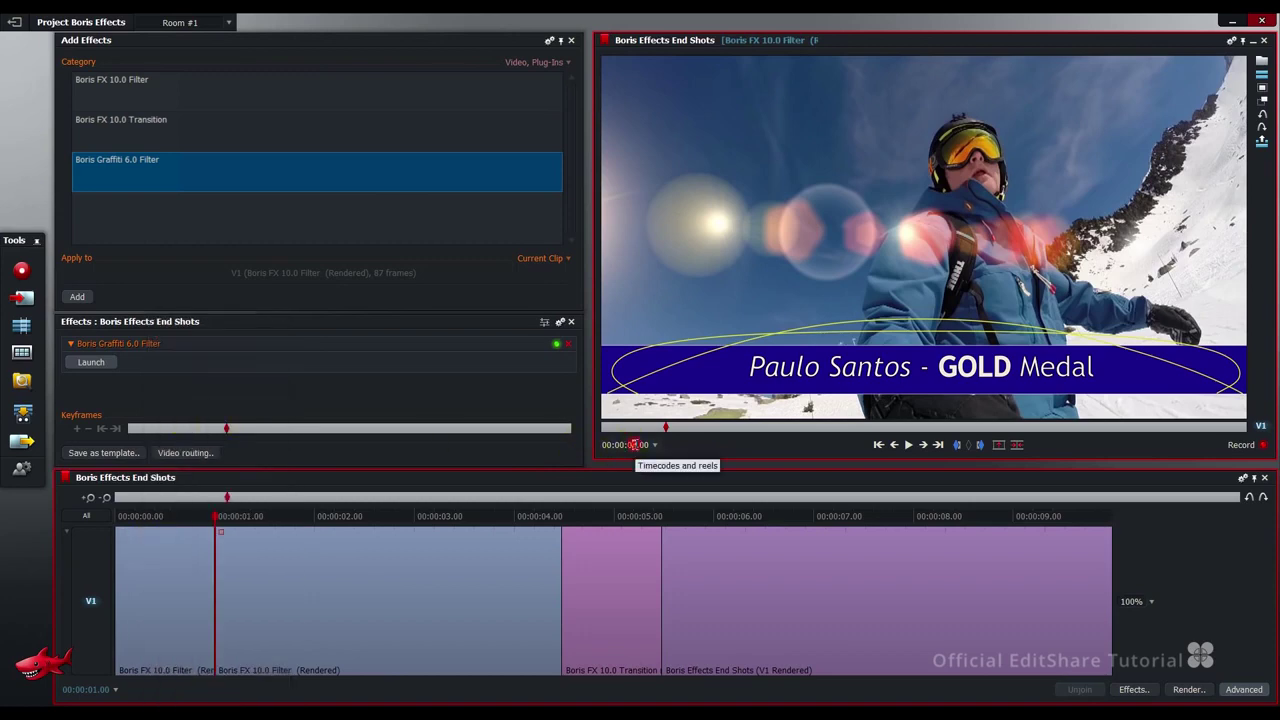
pyautogui.press('Return')
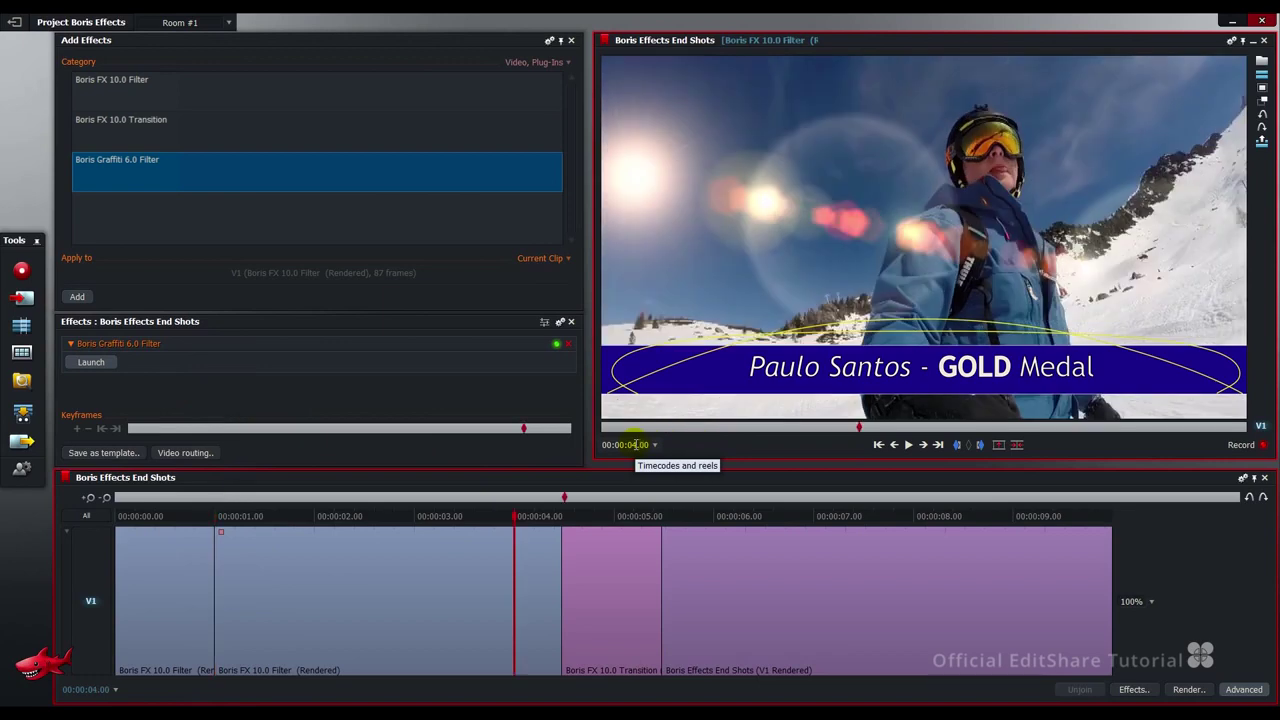
pyautogui.rightClick(537, 550)
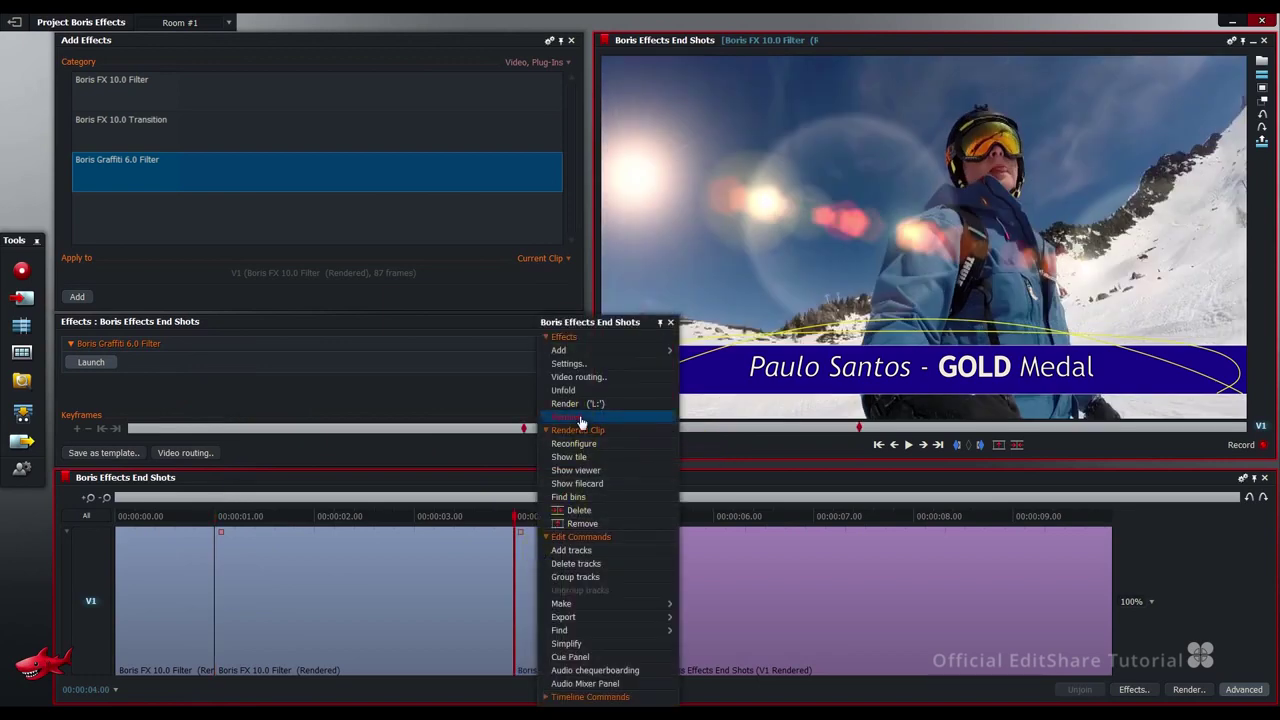
pyautogui.click(578, 417)
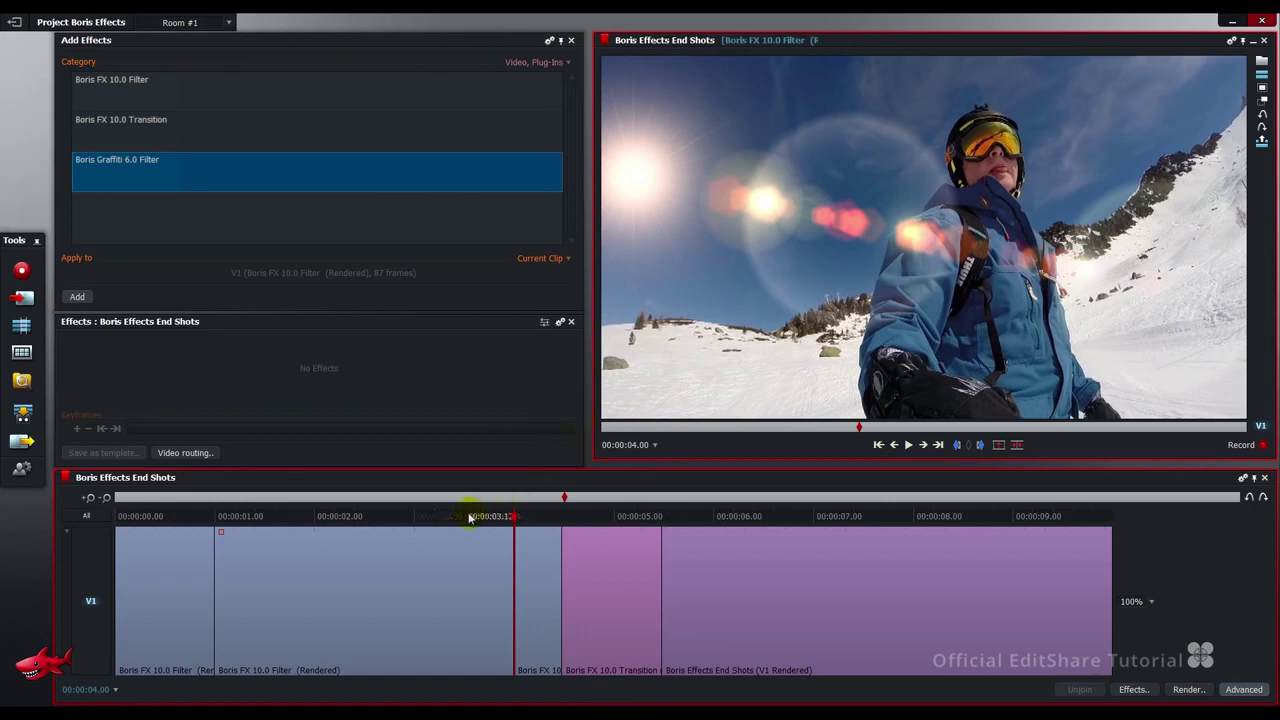
pyautogui.rightClick(217, 565)
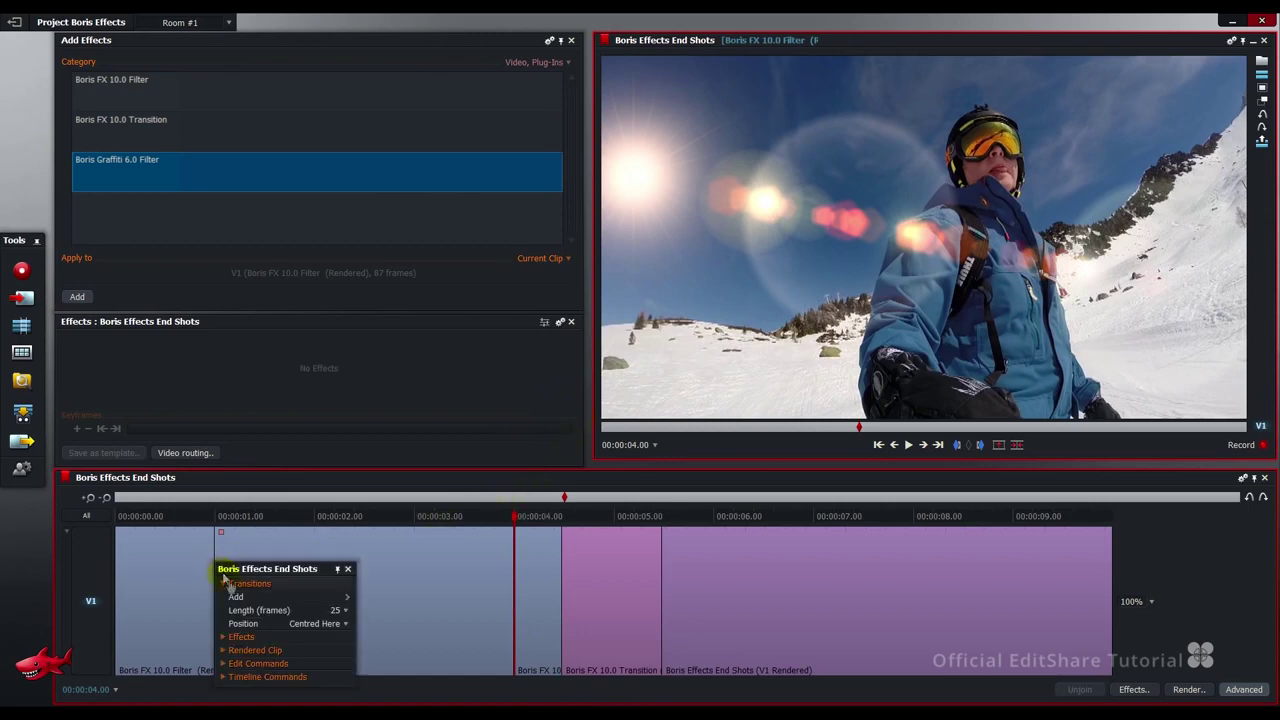
# Add a 12-frame Dissolve starting at the 1-second cut.
pyautogui.click(336, 610)
pyautogui.click(339, 619)
pyautogui.moveTo(330, 597)
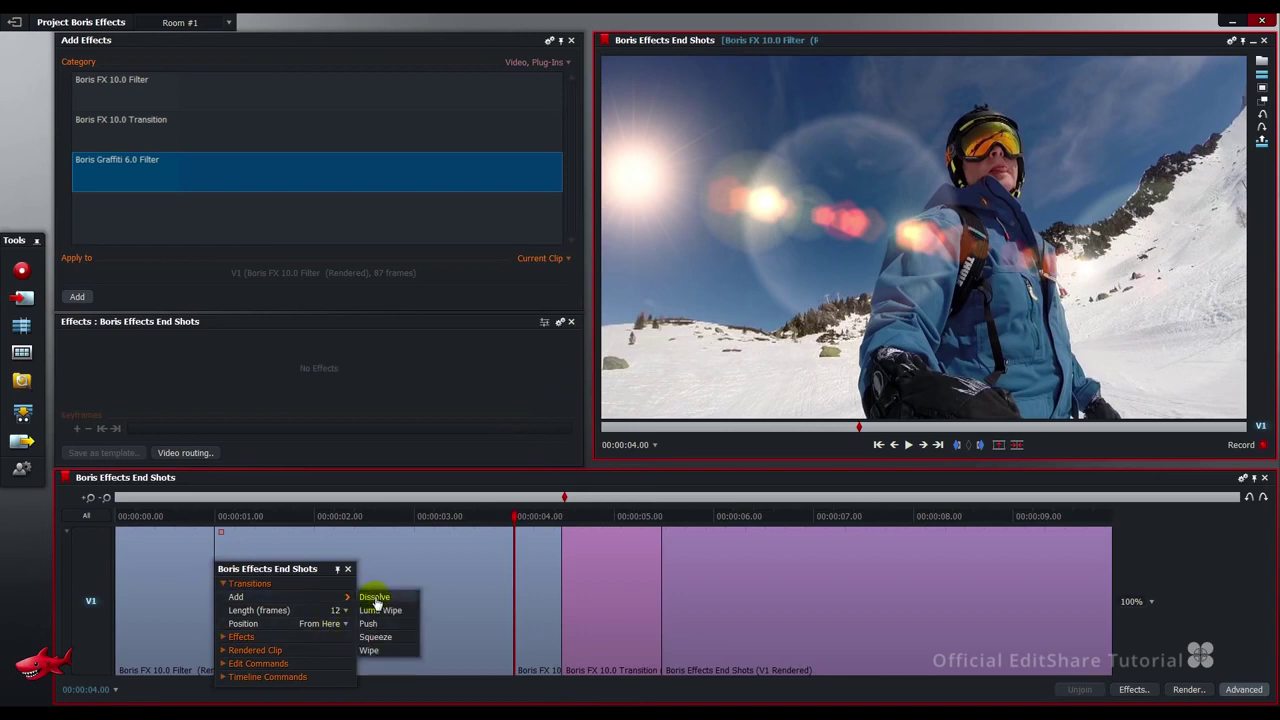
pyautogui.click(374, 597)
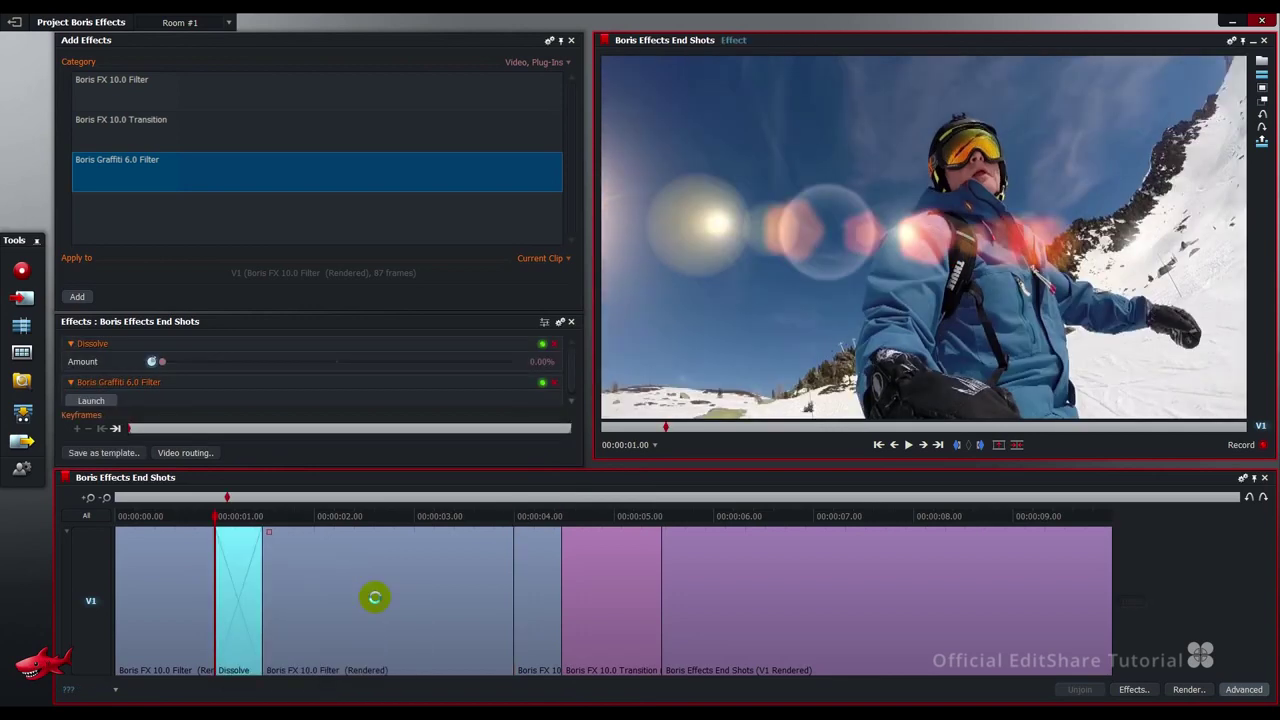
# Add a 12-frame Dissolve ending at the 4-second cut, positioned To Here.
pyautogui.rightClick(513, 565)
pyautogui.moveTo(530, 598)
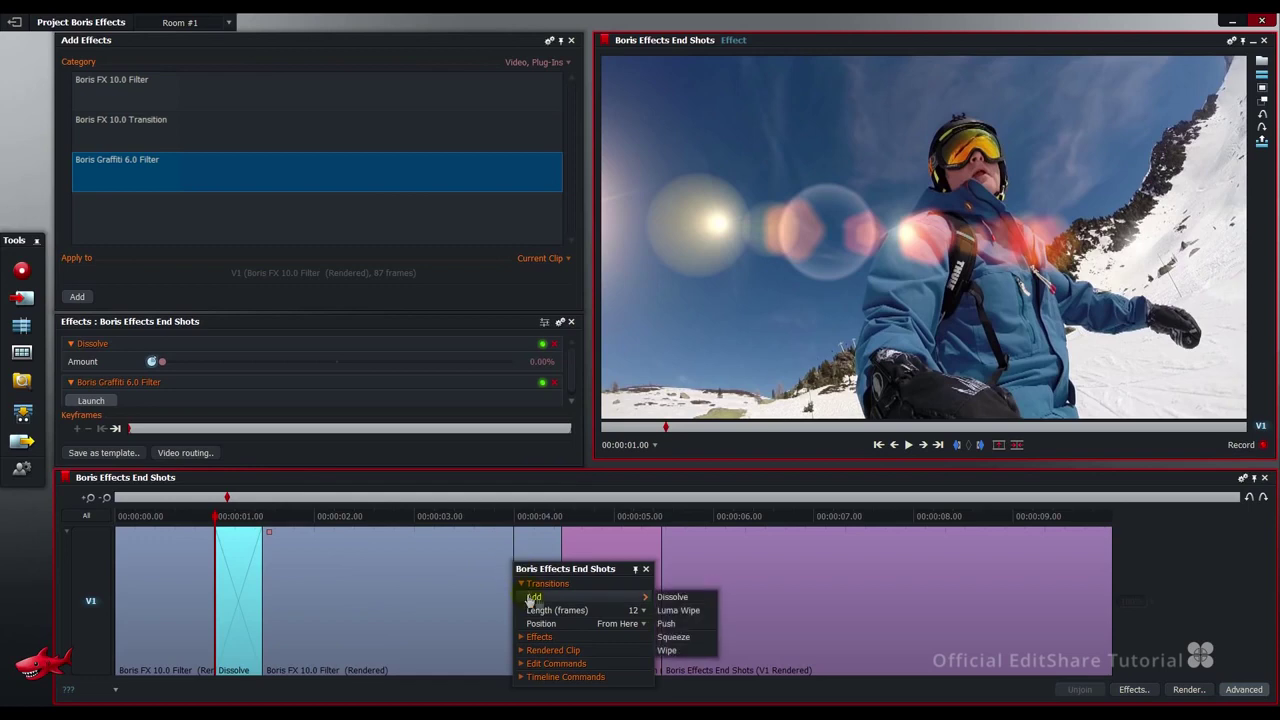
pyautogui.click(620, 623)
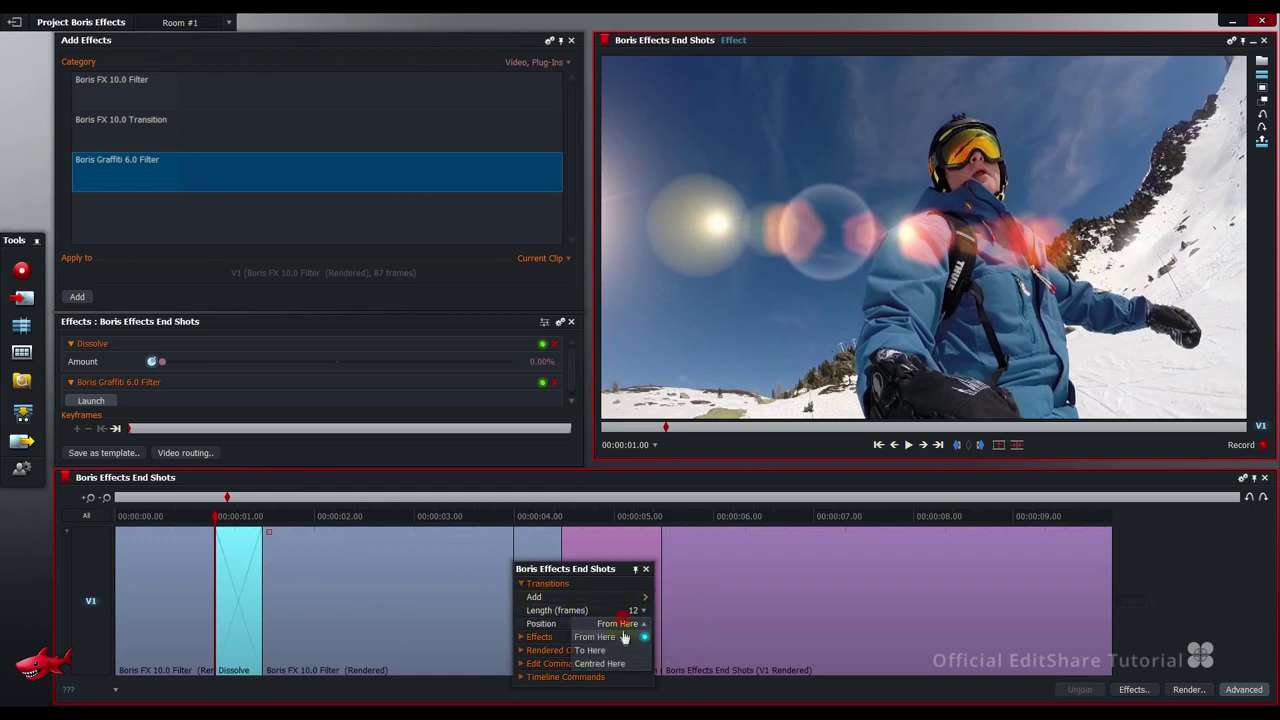
pyautogui.click(623, 655)
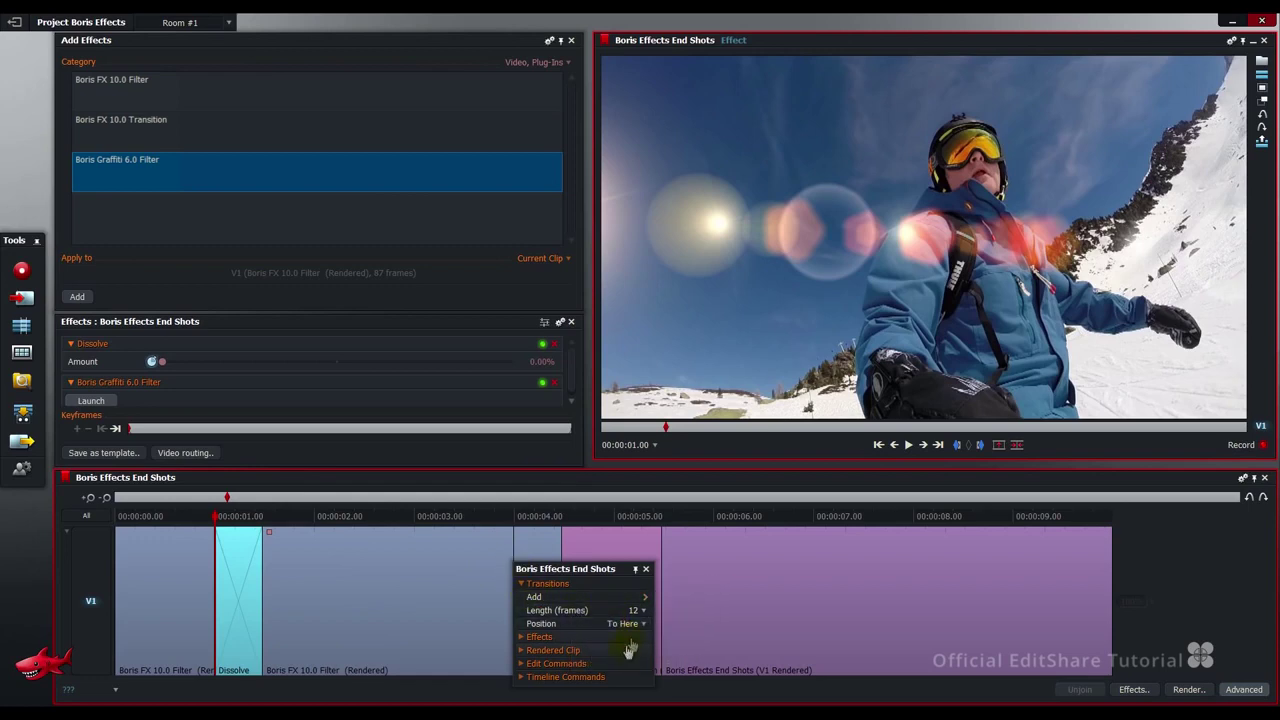
pyautogui.moveTo(640, 598)
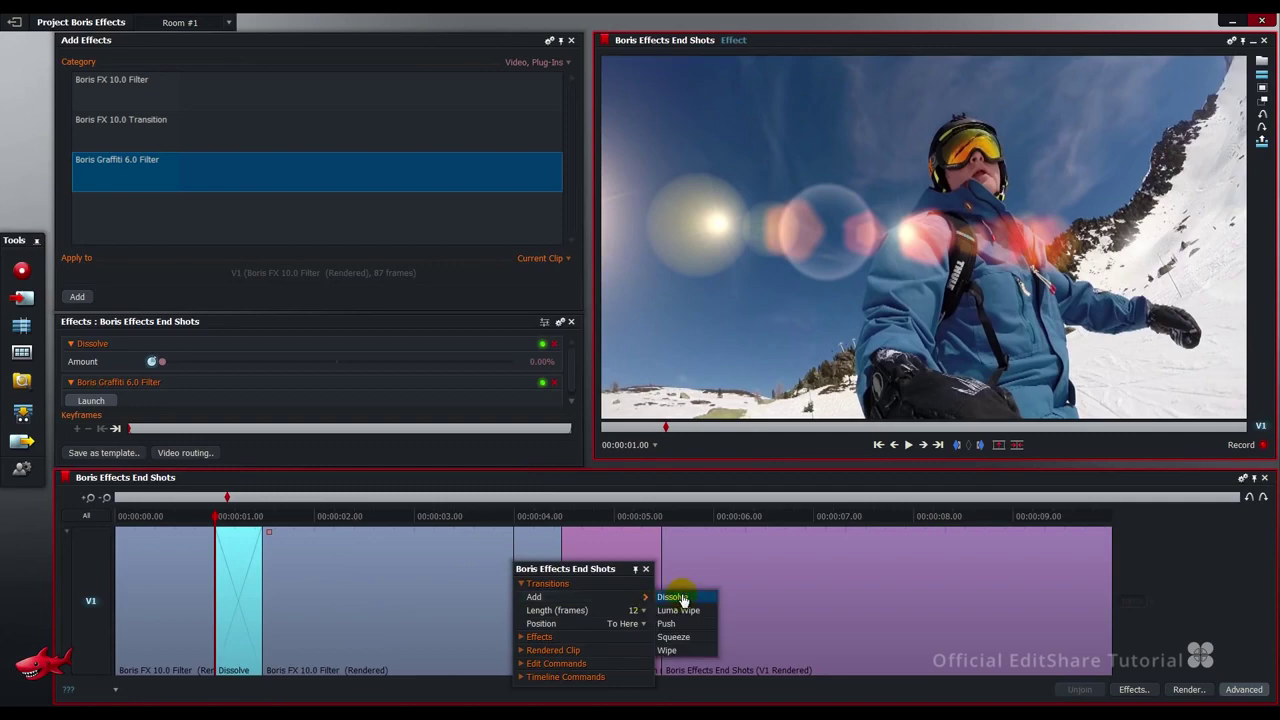
pyautogui.click(683, 598)
pyautogui.moveTo(503, 517); pyautogui.dragTo(274, 519)
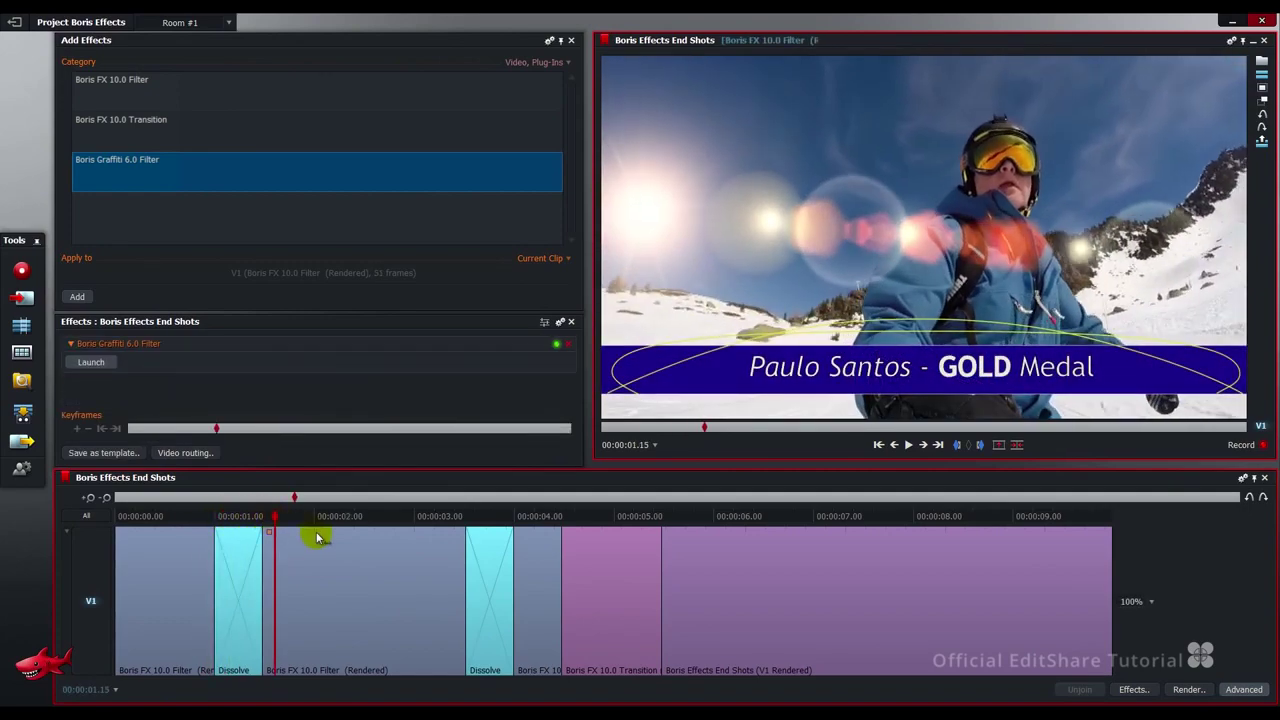
# Play back the title fade-in, then mark the section from 00:00:01.00 to 00:00:04.00.
pyautogui.press('space')
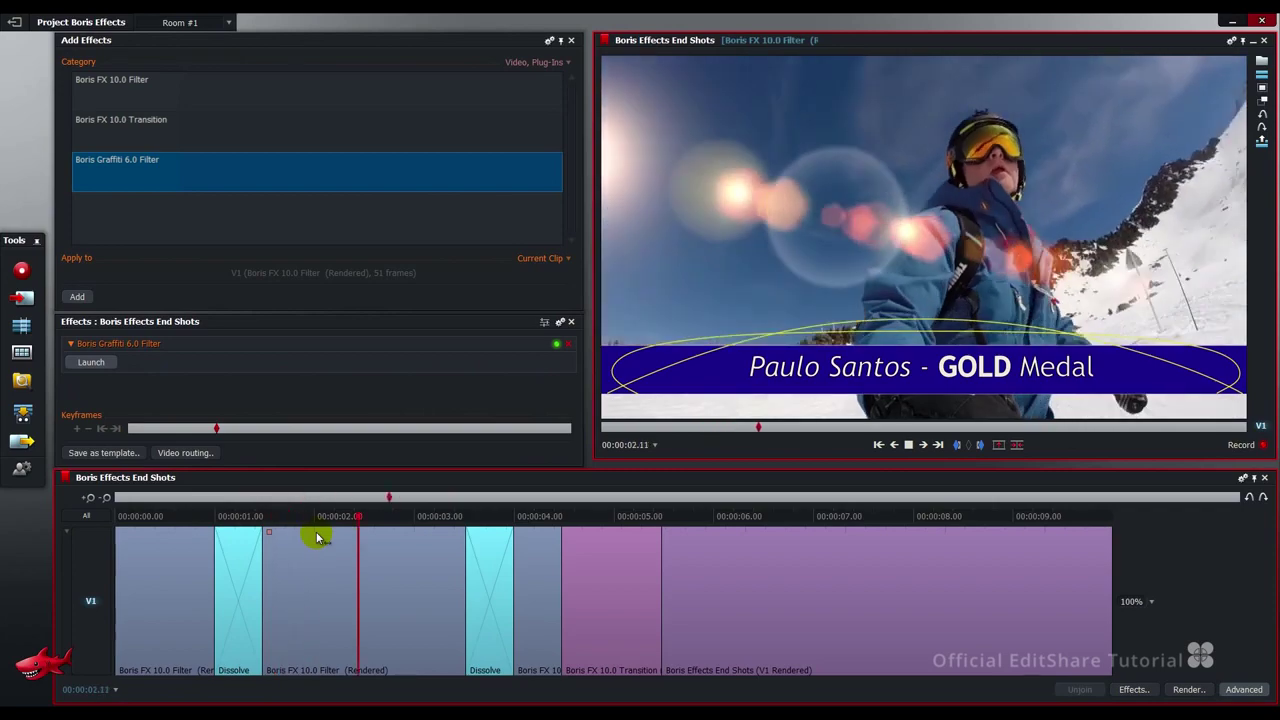
pyautogui.press('space')
pyautogui.moveTo(320, 518); pyautogui.dragTo(216, 516)
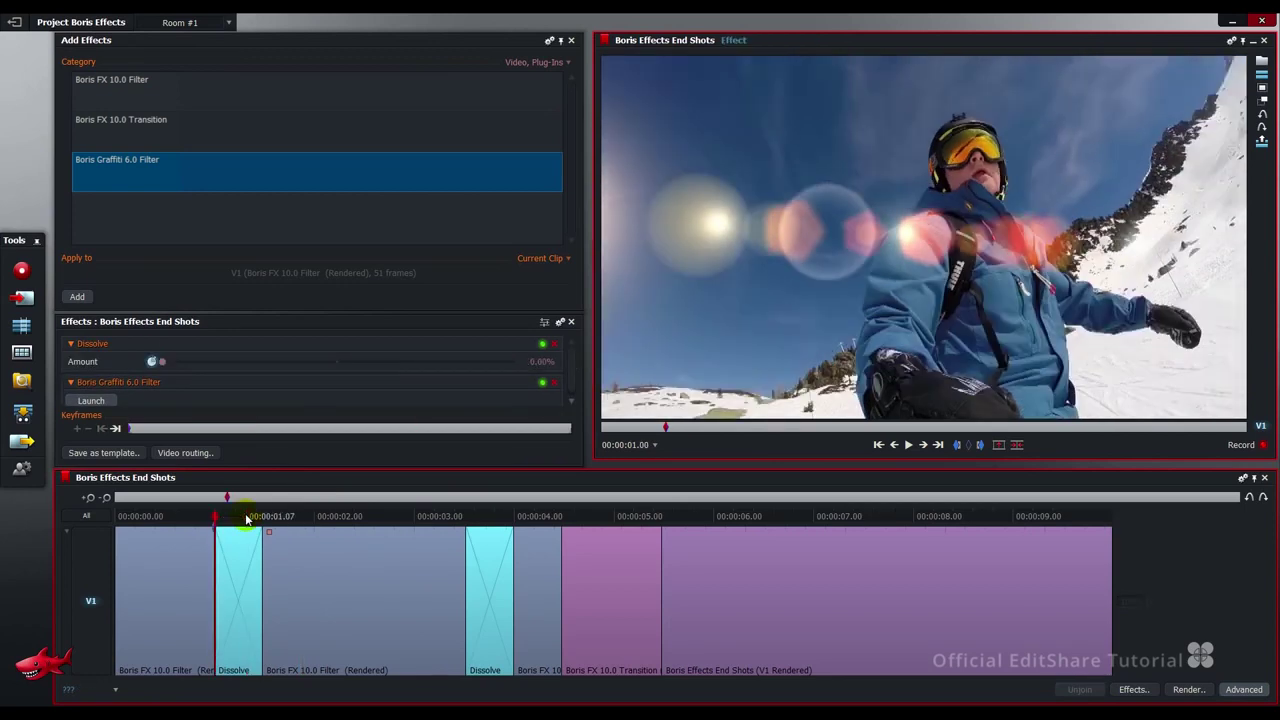
pyautogui.click(478, 518)
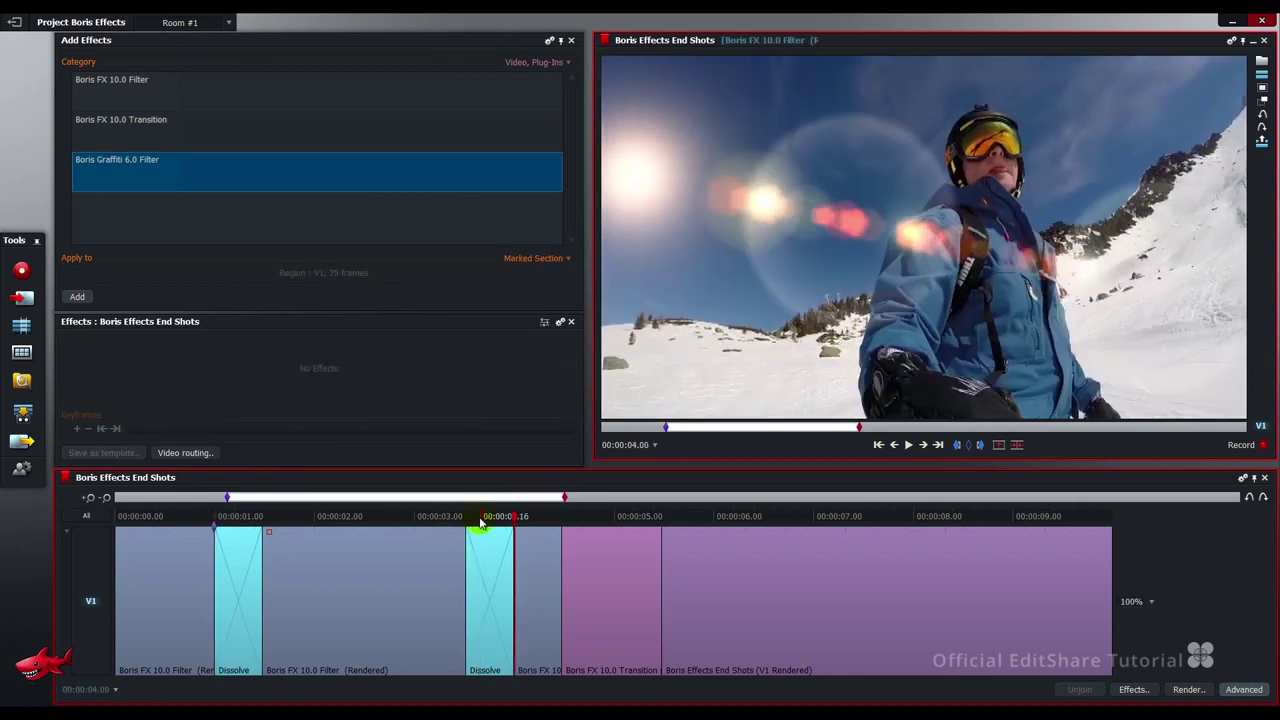
# Render with Source set to Marked section, producing a single MXF V1 Rendered clip.
pyautogui.click(1187, 689)
pyautogui.click(927, 408)
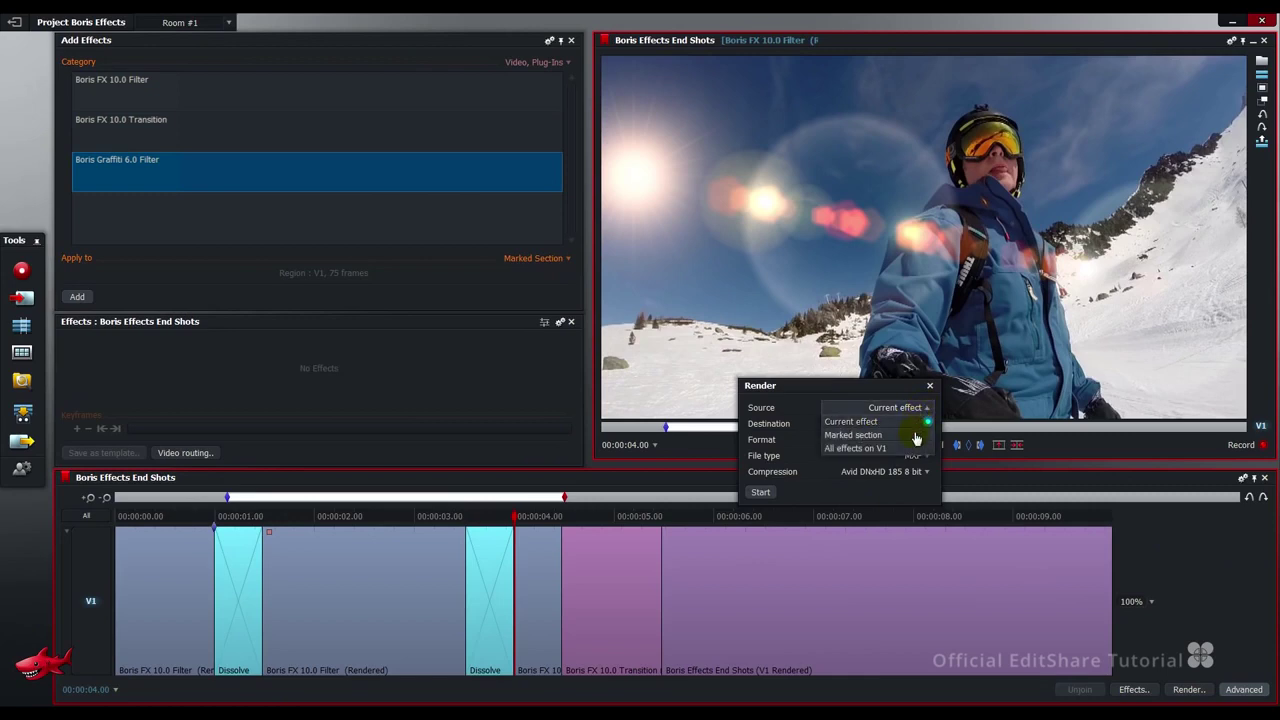
pyautogui.click(916, 436)
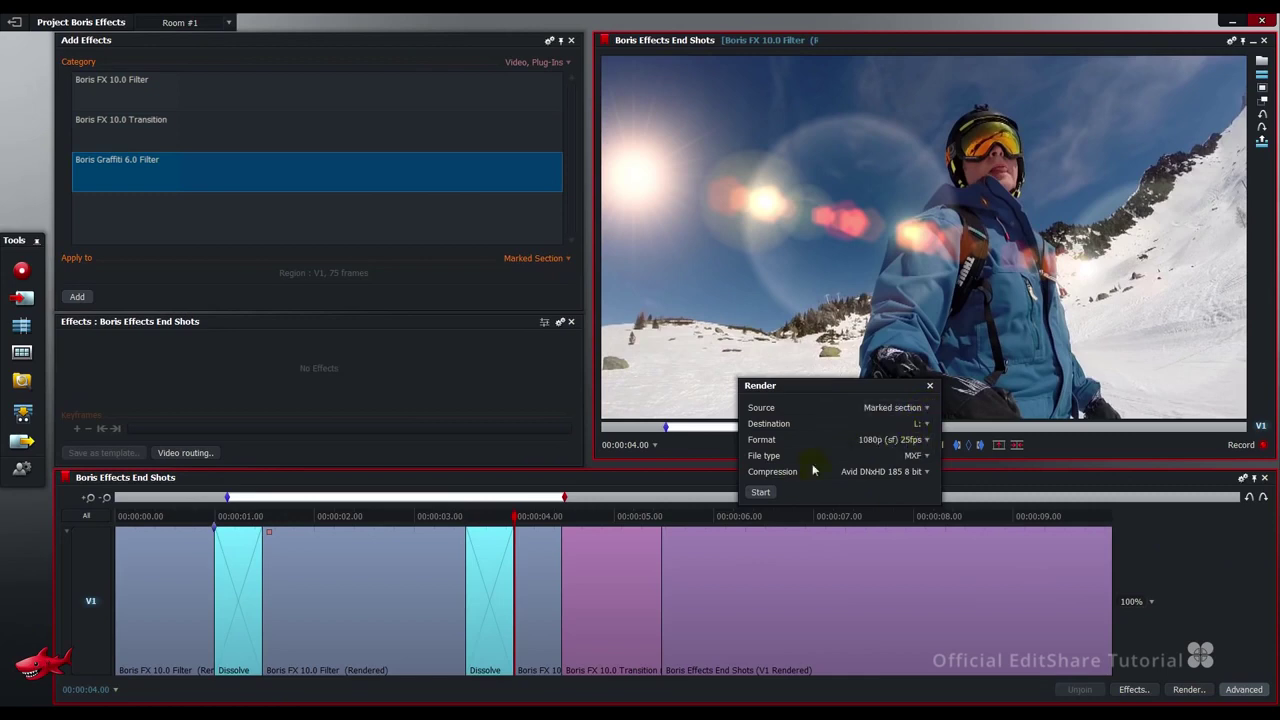
pyautogui.click(762, 492)
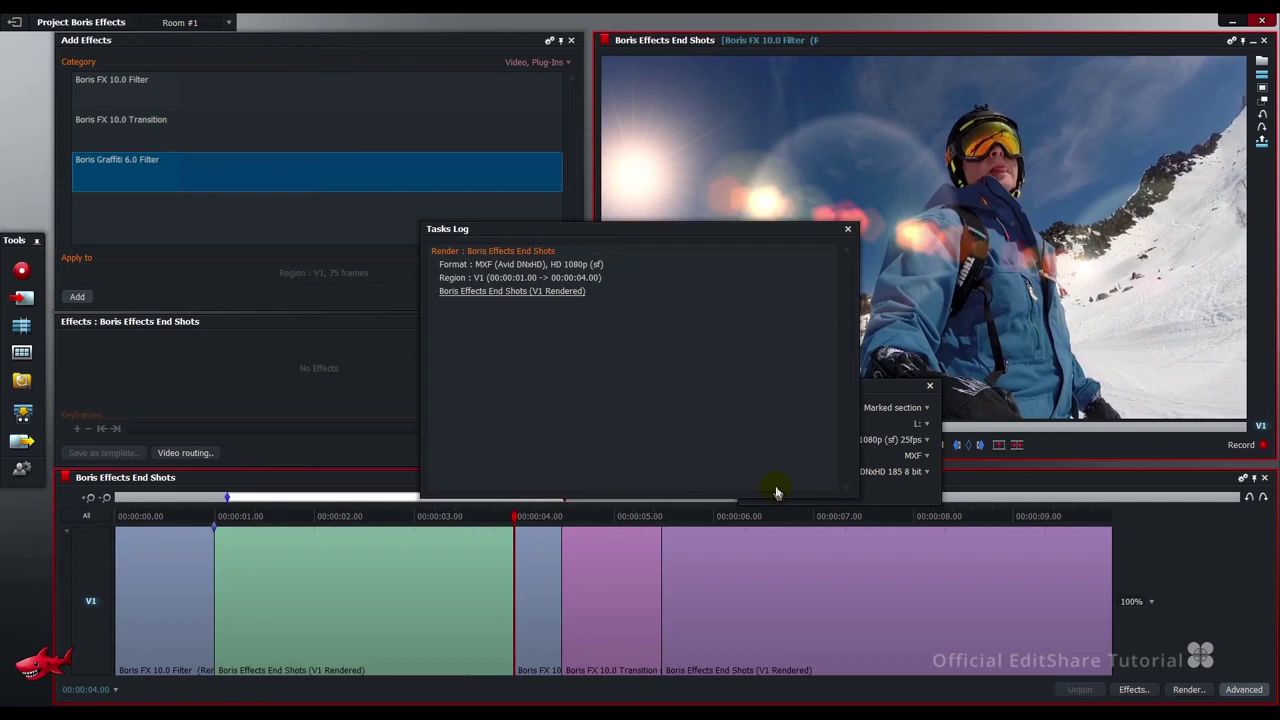
pyautogui.click(847, 229)
pyautogui.click(929, 385)
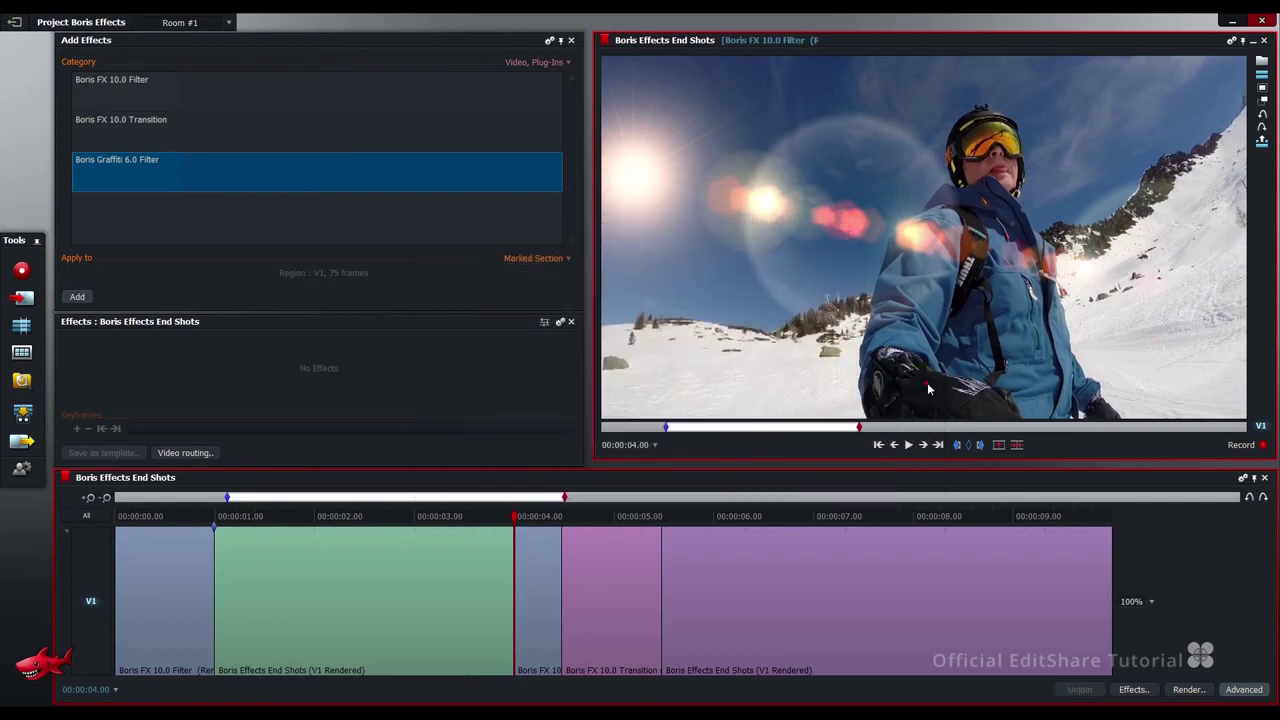
pyautogui.click(968, 446)
pyautogui.press('space')
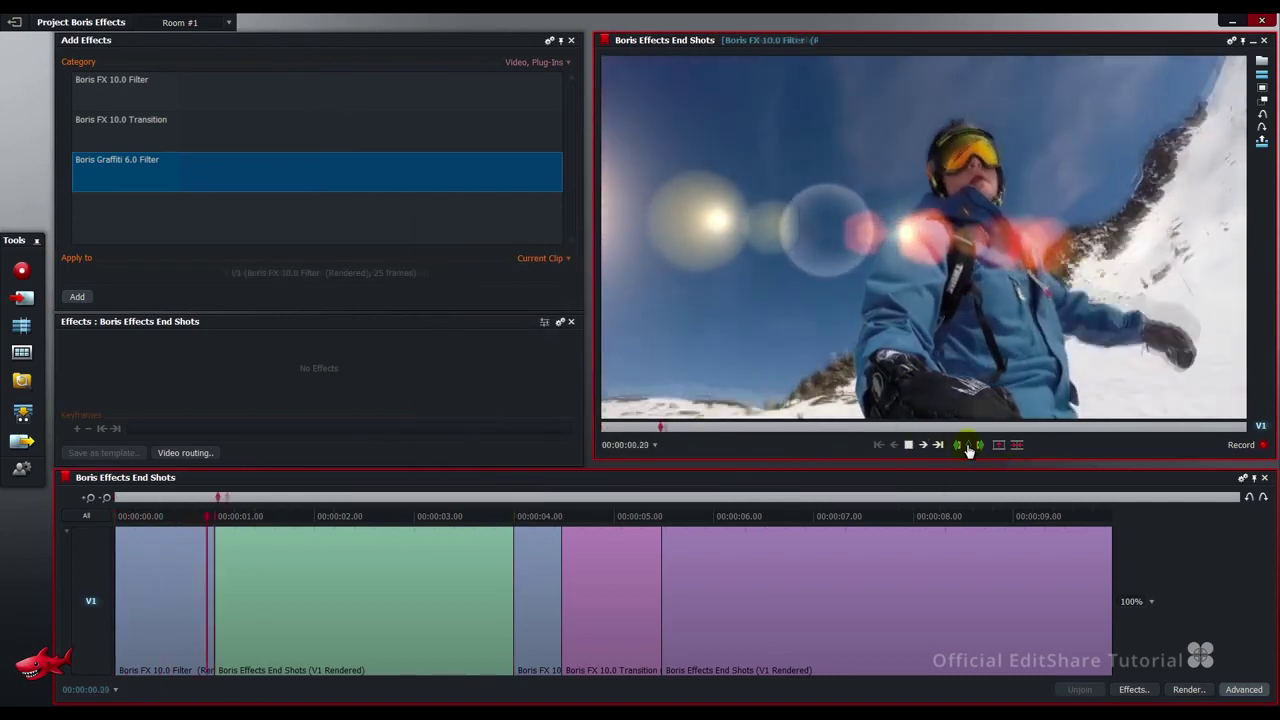